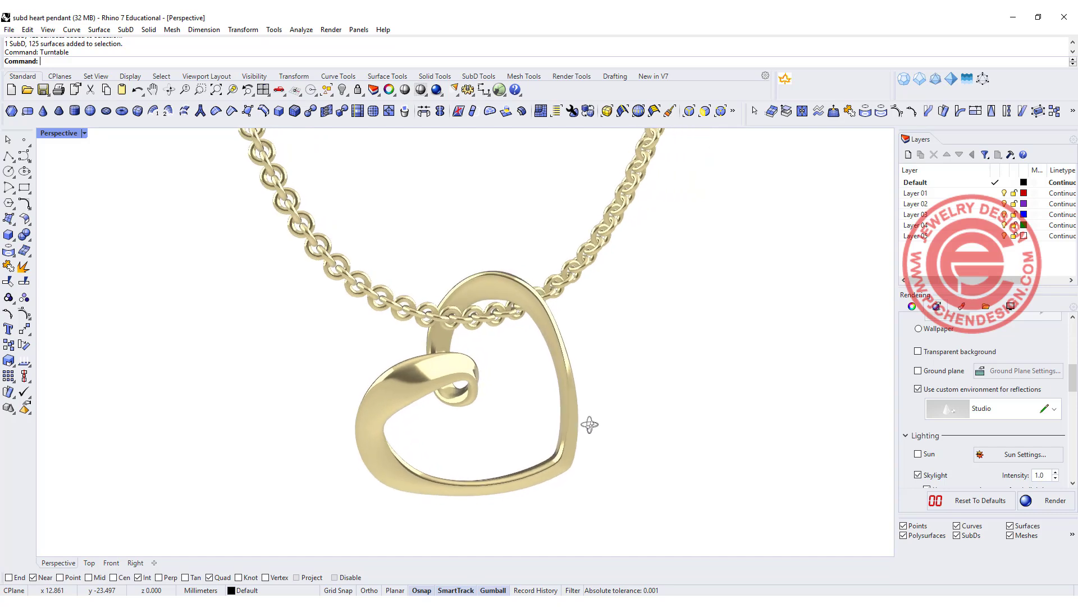
Inspect the finished heart pendant and its chain from several angles.
right_drag(589, 424, 584, 426)
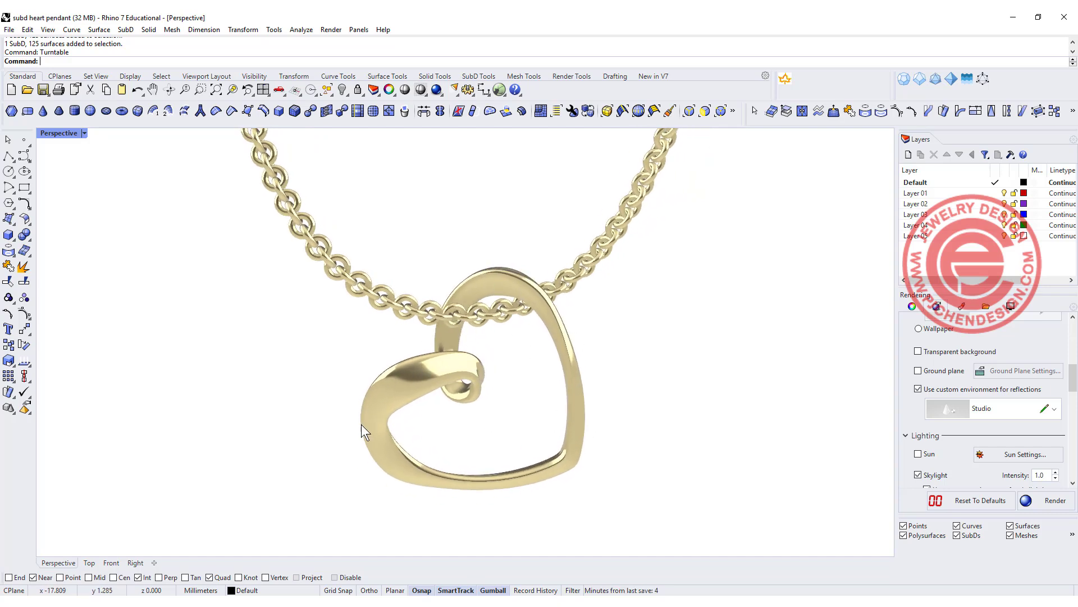
right_drag(614, 336, 455, 252)
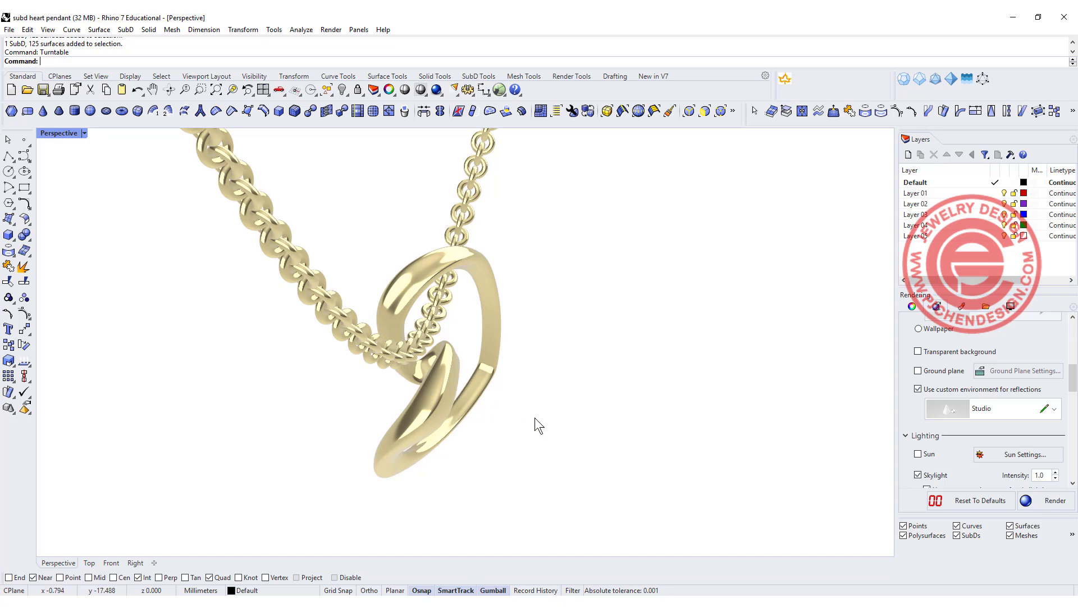
right_drag(628, 336, 581, 314)
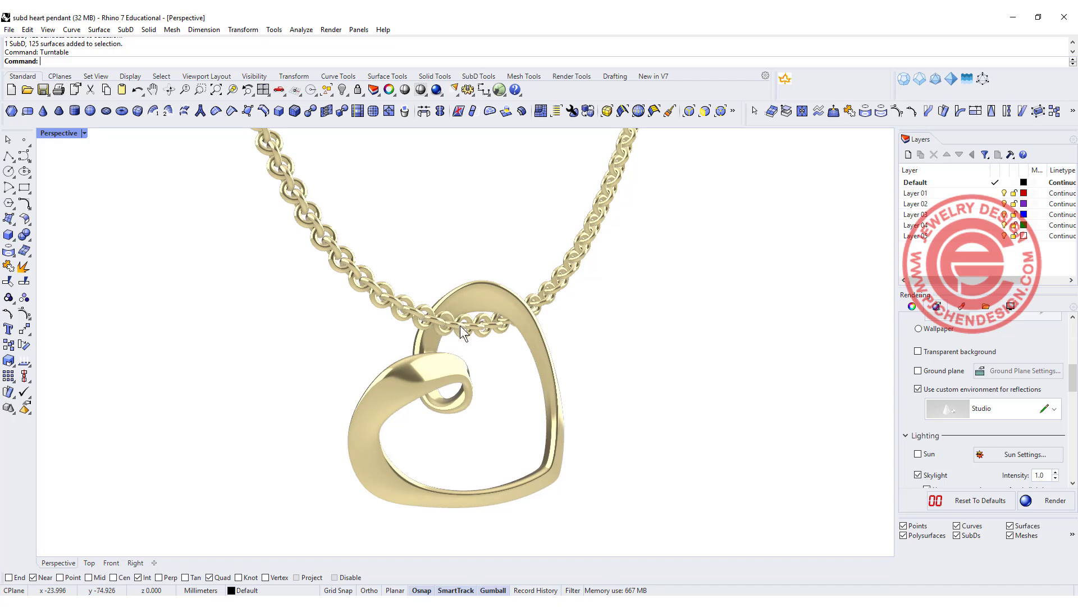
right_drag(460, 326, 521, 391)
scroll(413, 386, up, 3)
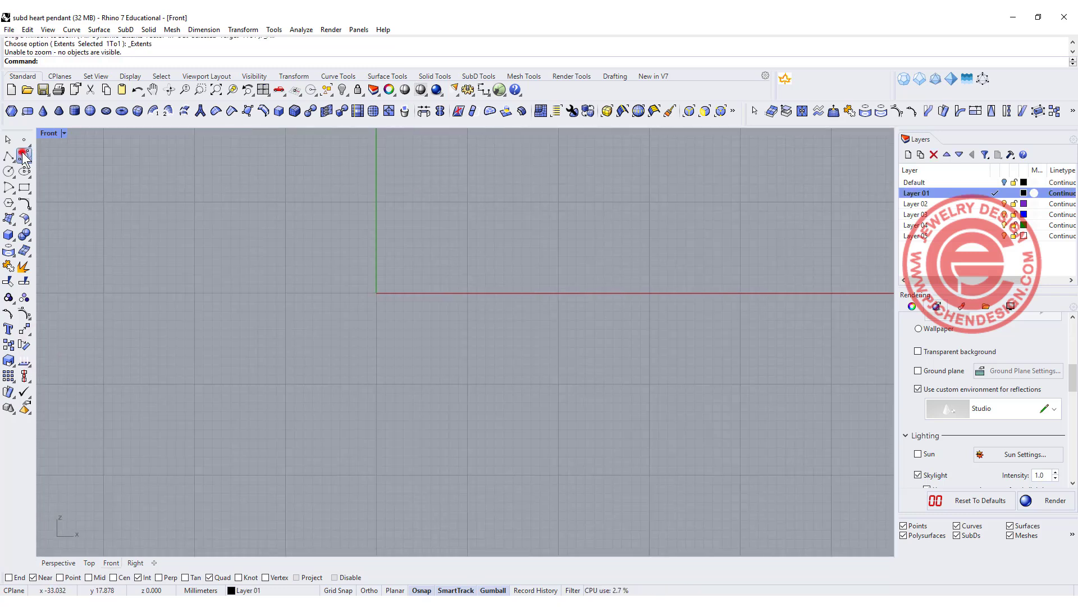
Draw a ten-point control point curve in the Front view for the heart's right half, both ends slightly past the vertical axis.
click(24, 155)
click(367, 221)
click(393, 201)
click(438, 193)
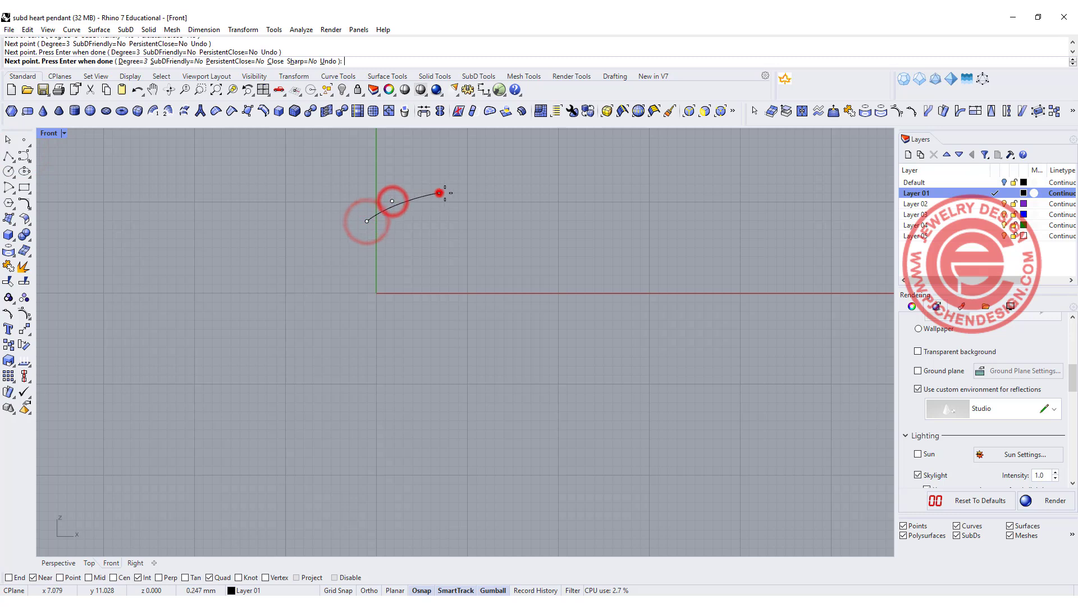
click(469, 202)
click(486, 242)
click(481, 284)
click(460, 322)
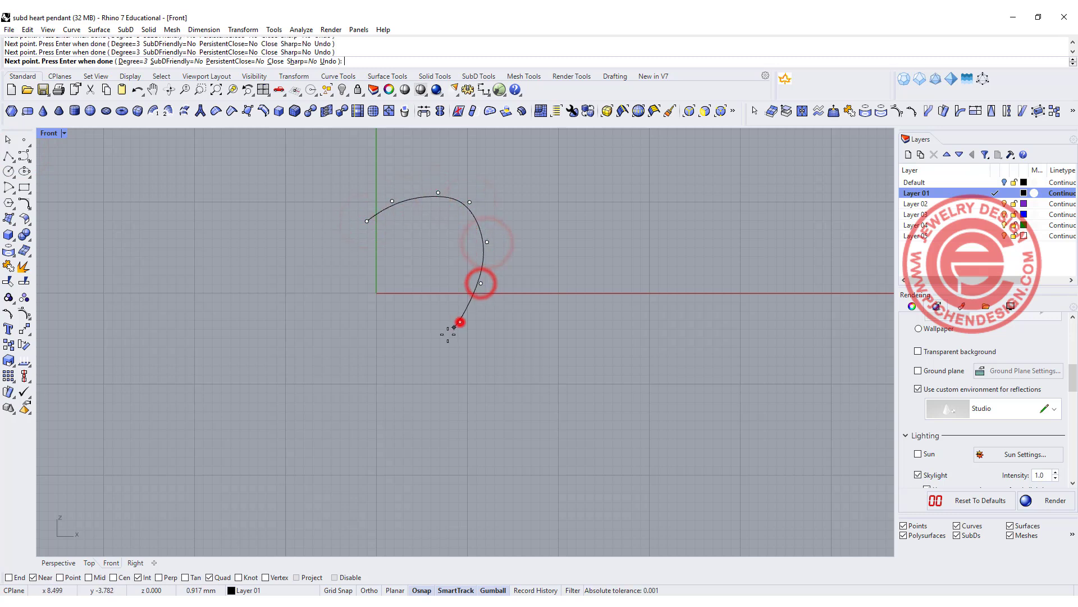
click(429, 349)
click(392, 368)
click(369, 376)
key(Return)
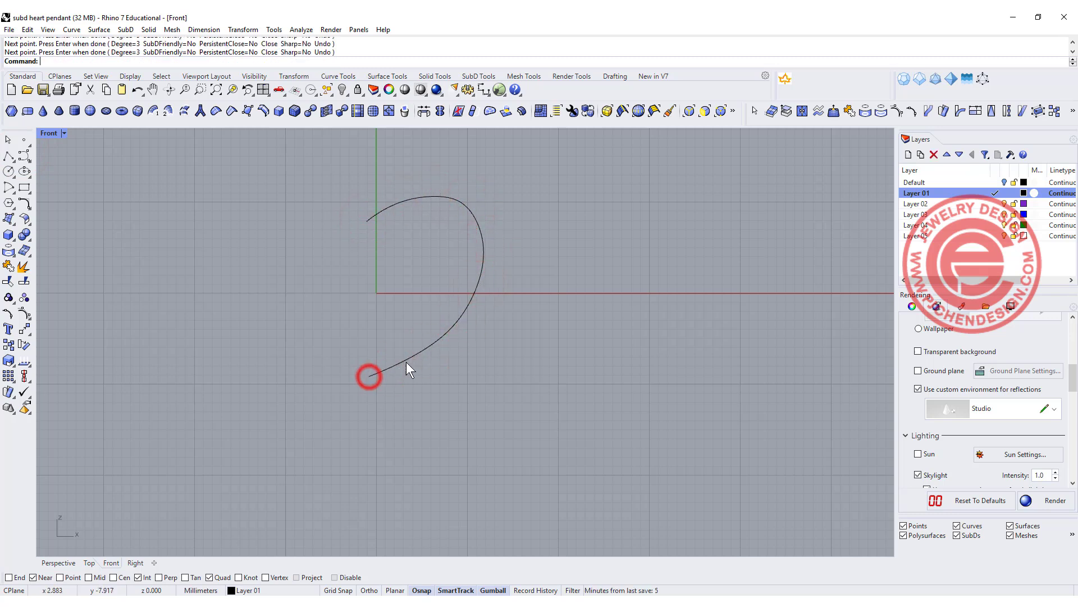
Move the control point at the curve's upper-right shoulder slightly outward and down to round the lobe.
click(483, 236)
scroll(455, 202, up, 3)
click(475, 202)
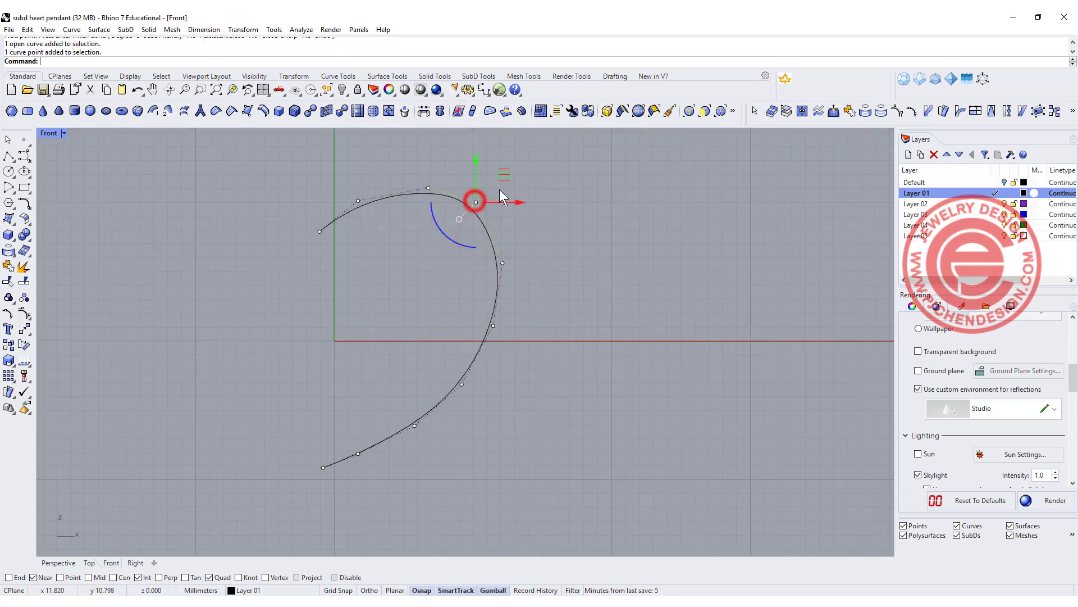
drag(475, 202, 483, 210)
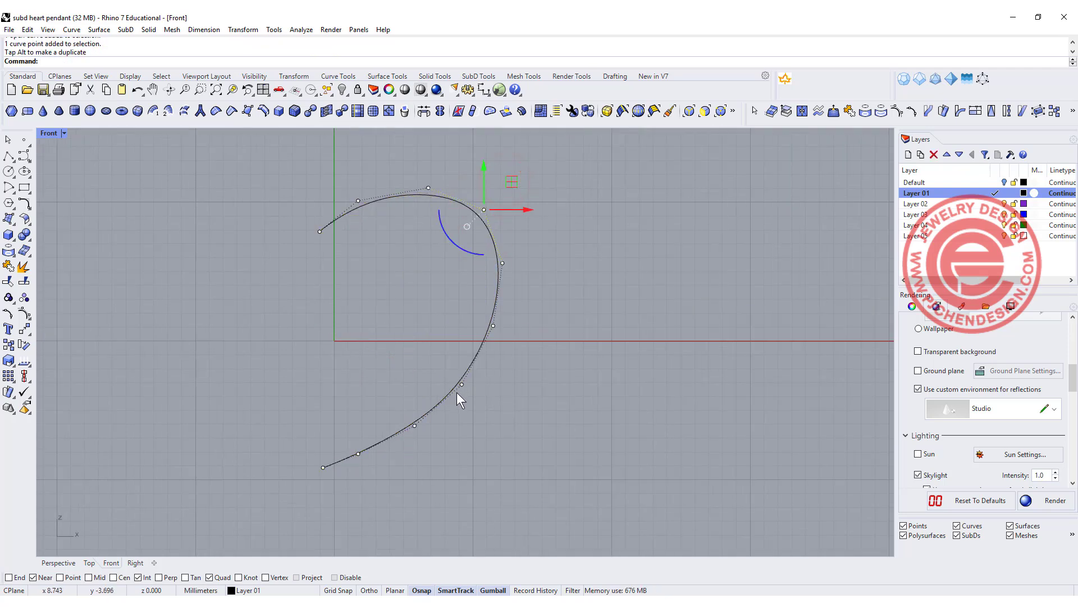
click(592, 308)
key(Escape)
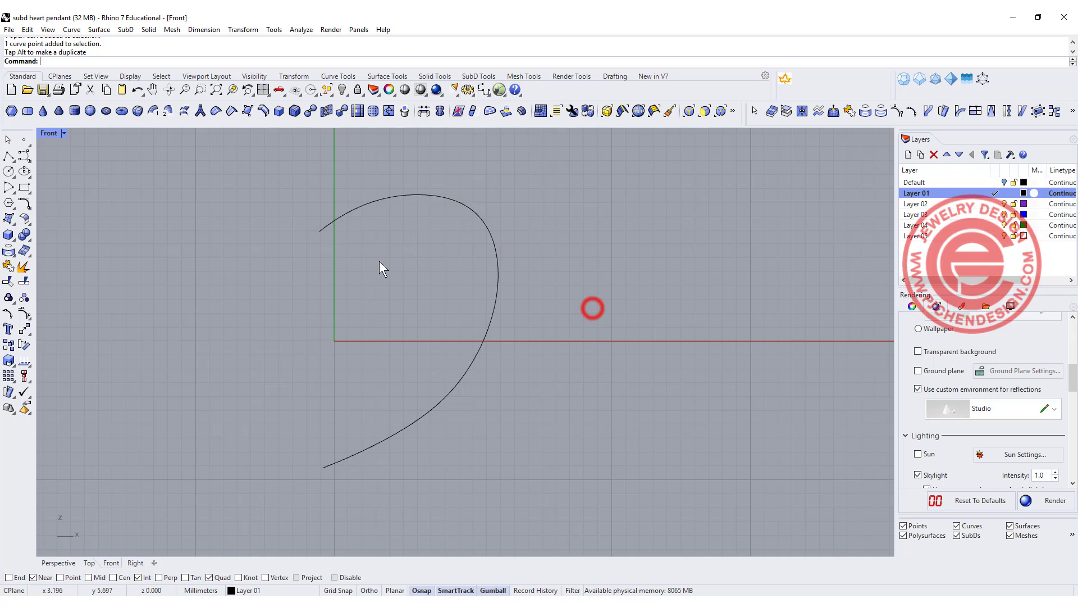
Smooth the half-heart curve with 9 smooth steps, keeping its boundaries fixed.
text(Smooth)
key(Return)
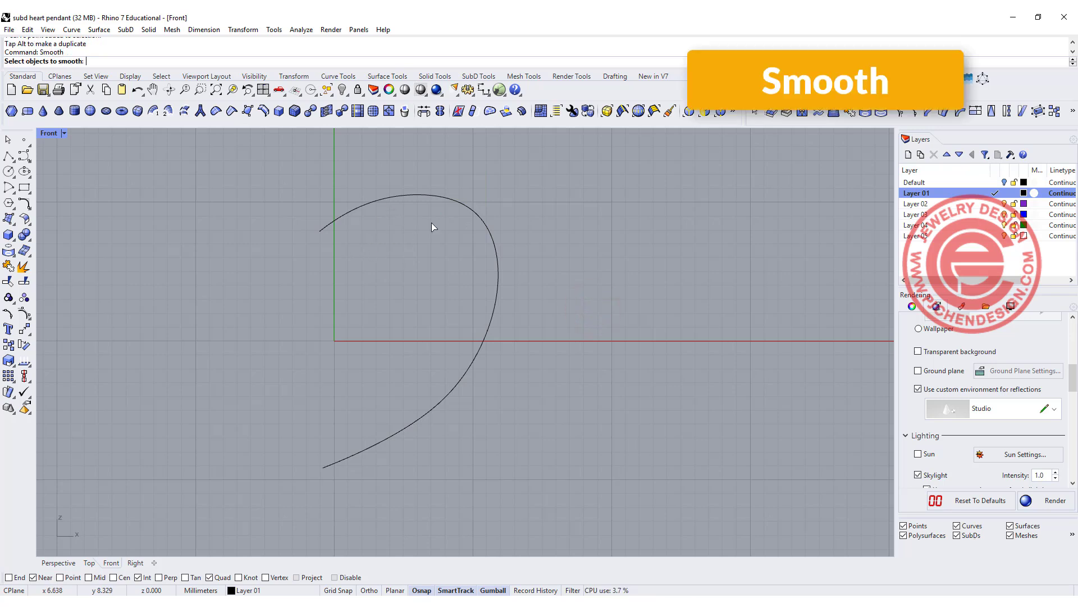
click(457, 198)
right_click(607, 251)
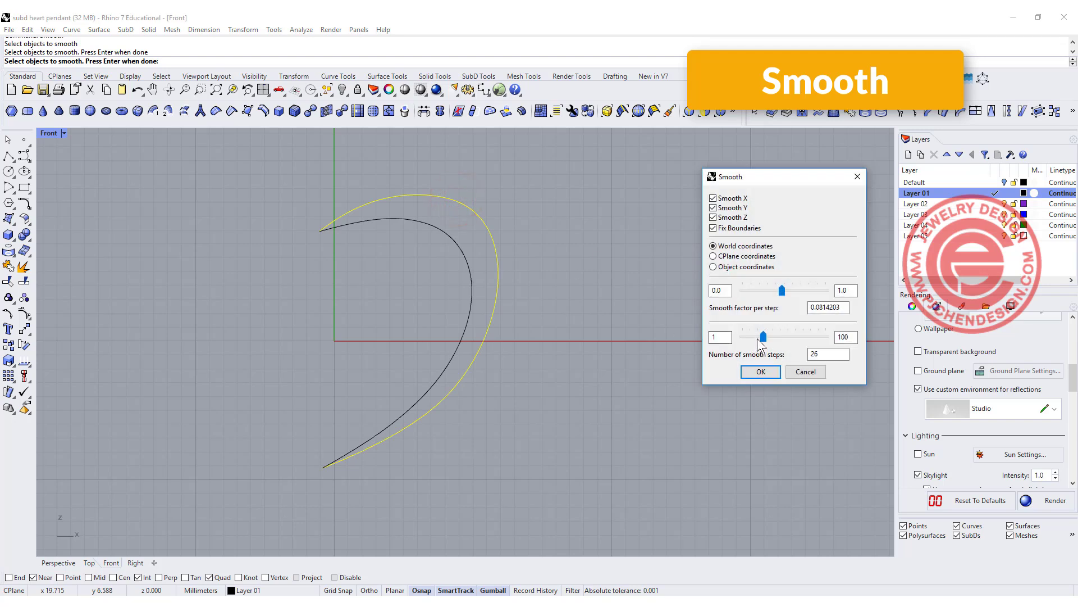
drag(762, 337, 749, 341)
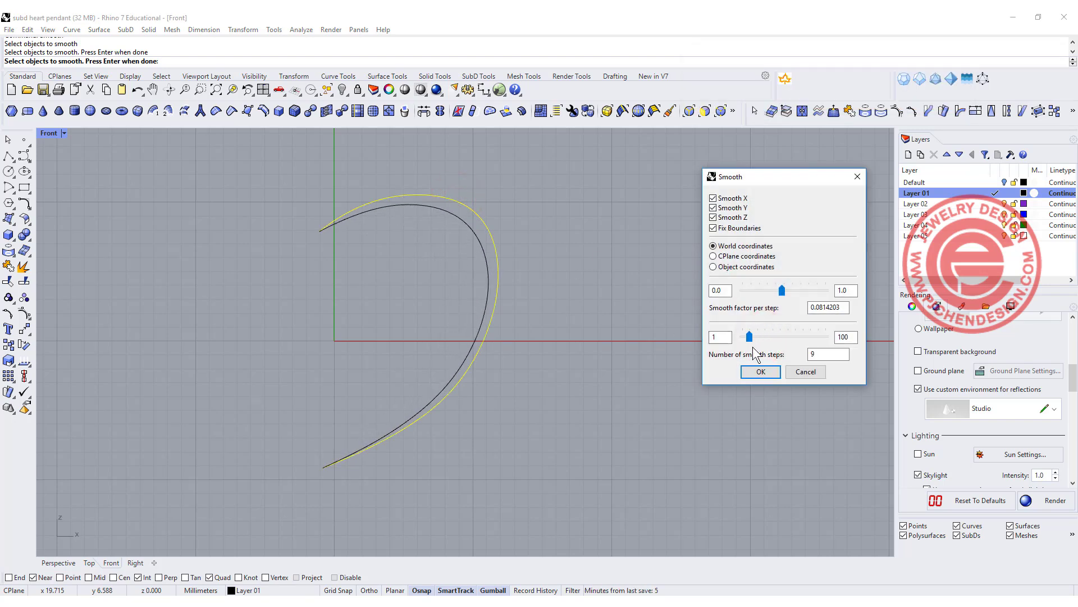
click(761, 372)
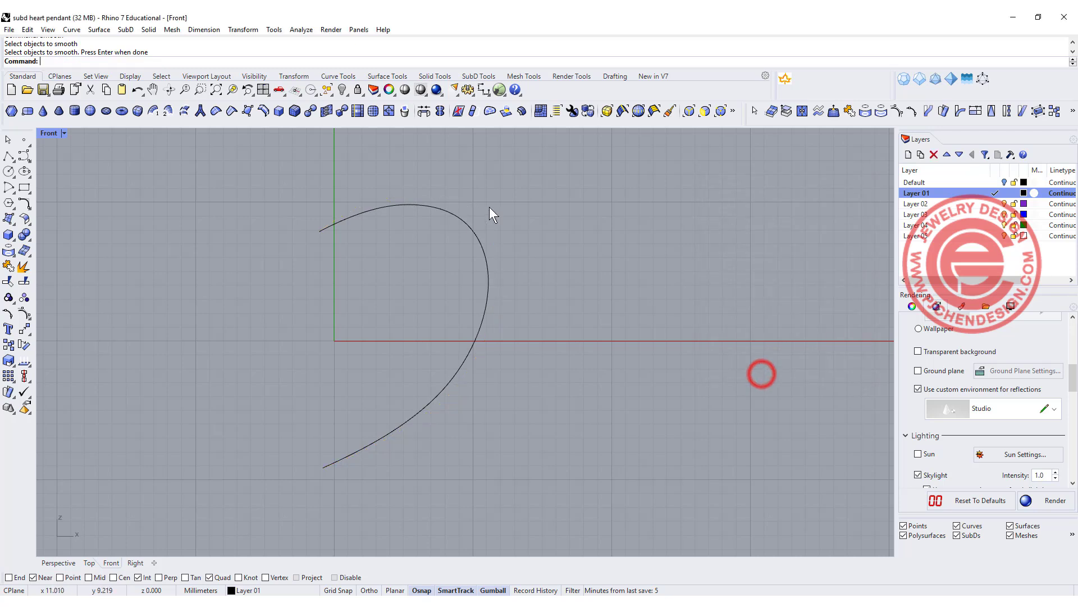
Mirror a copy of the half-heart curve across the vertical axis through the origin (0).
click(380, 204)
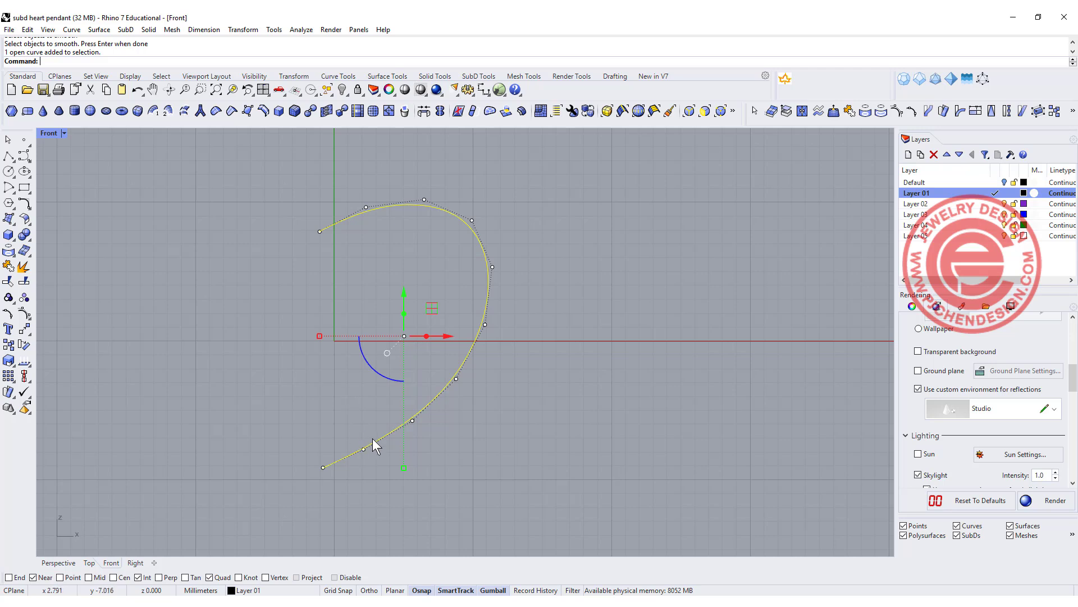
click(24, 330)
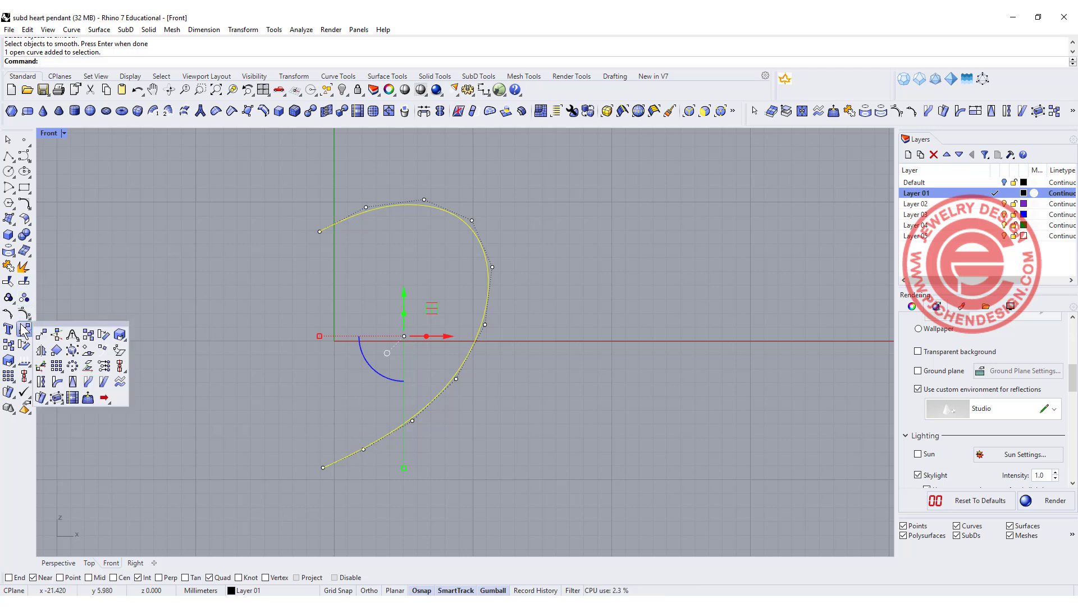
click(42, 350)
text(0)
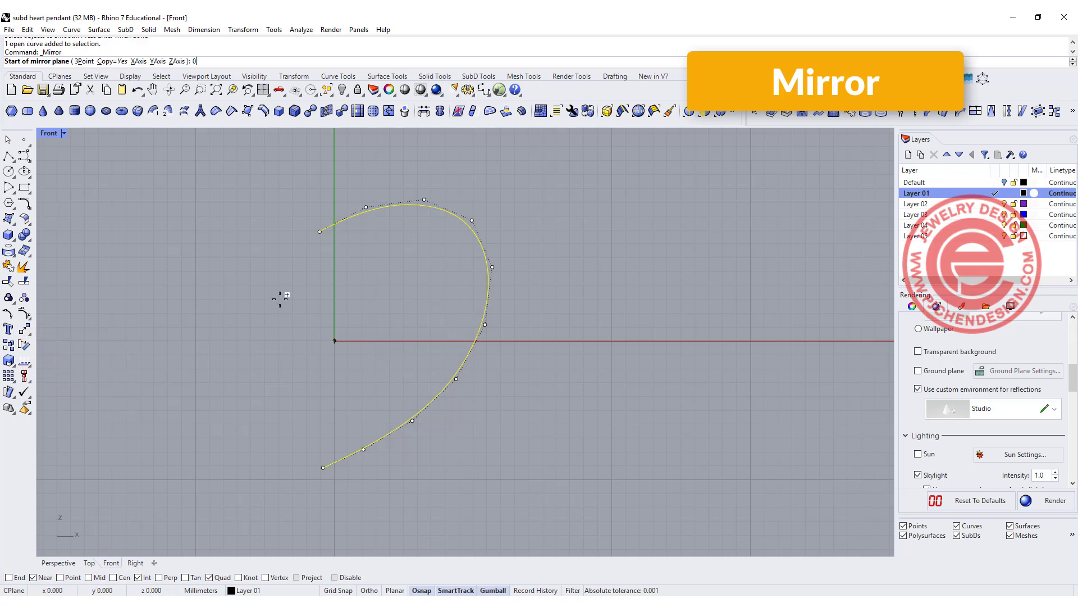
key(Return)
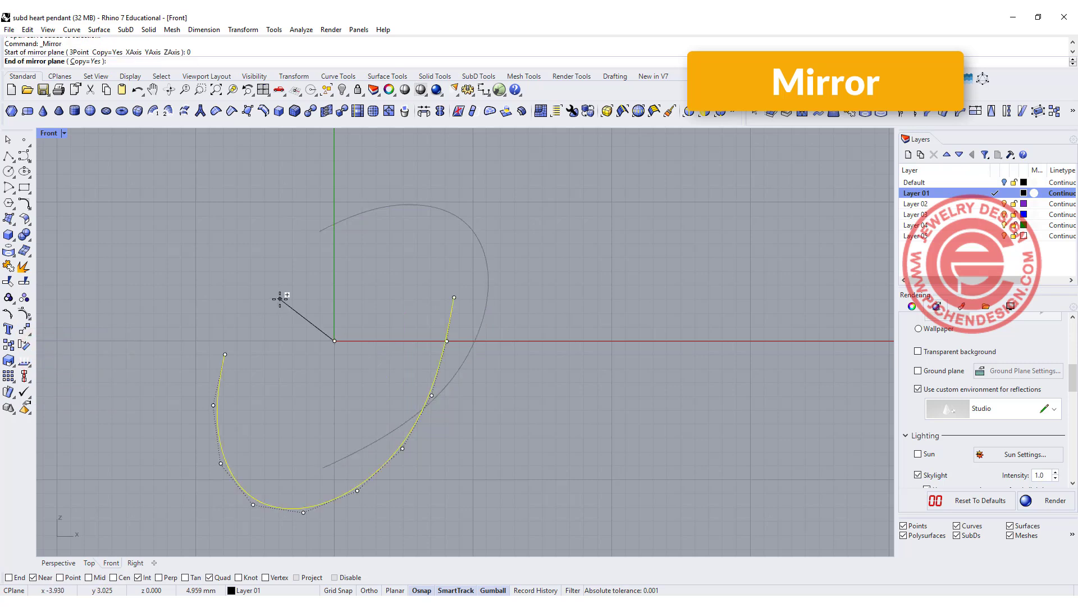
click(320, 203)
click(377, 266)
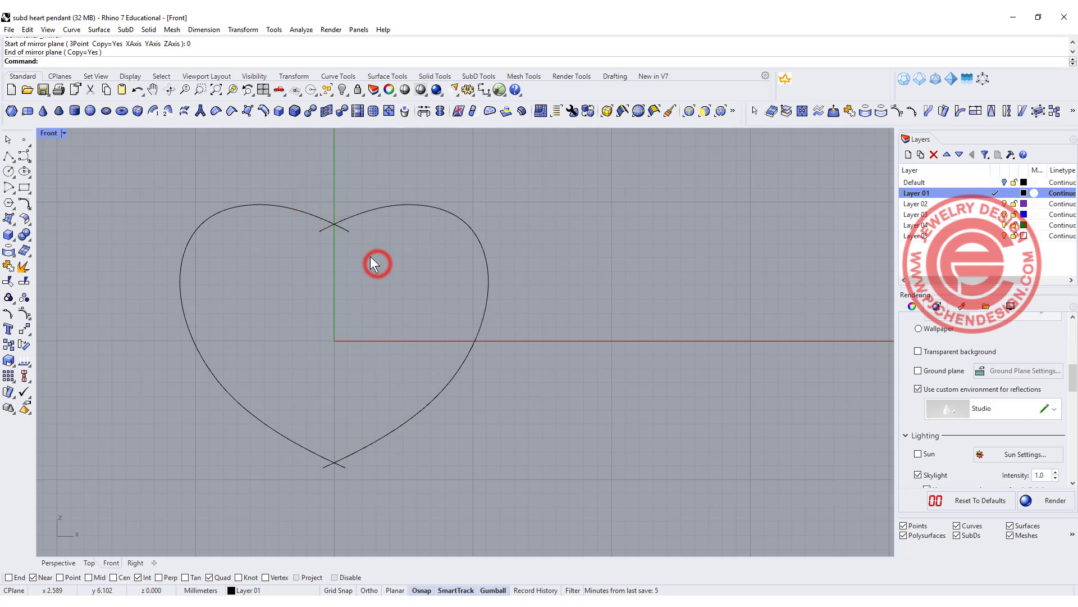
Trim the overlapping curve ends at the heart's upper notch and lower tip, using both curves as cutting objects.
scroll(351, 271, down, 2)
right_drag(356, 281, 440, 284)
scroll(452, 262, up, 2)
scroll(452, 261, up, 2)
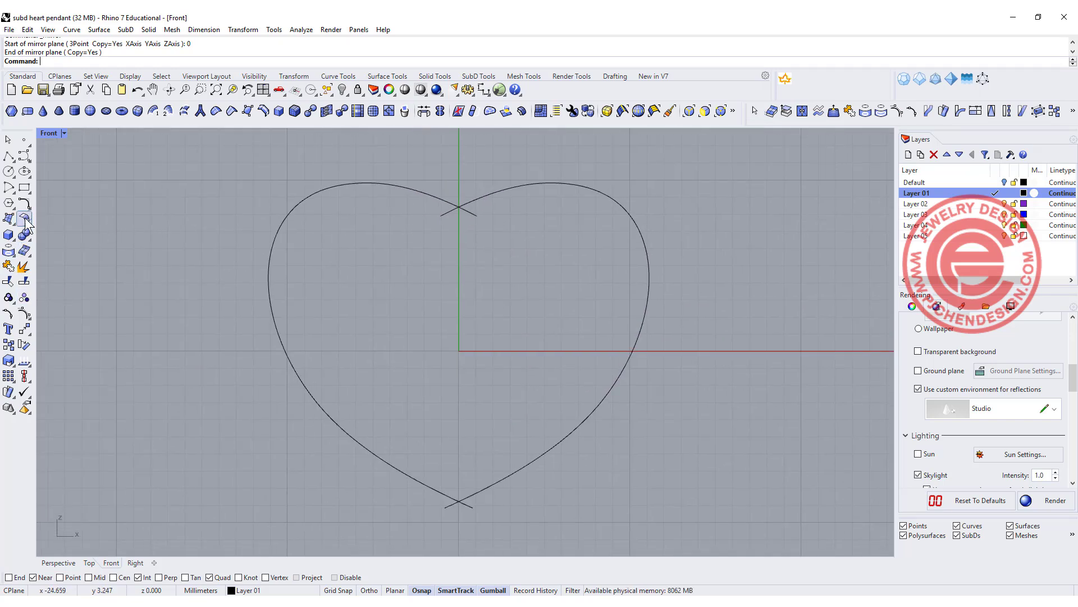
drag(515, 264, 243, 178)
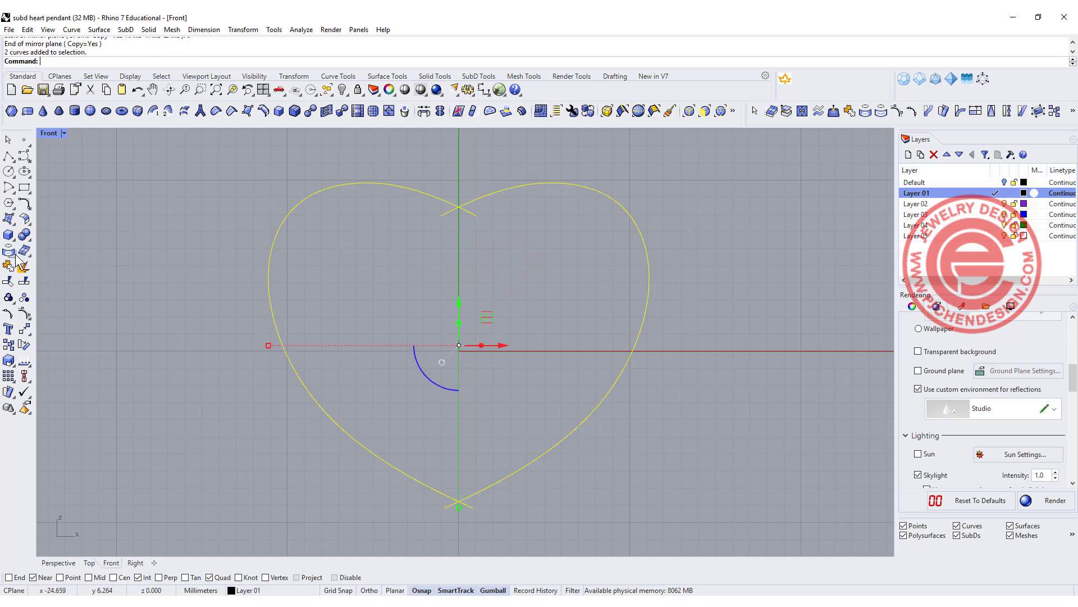
click(9, 282)
drag(498, 219, 427, 214)
drag(490, 518, 423, 508)
scroll(427, 344, down, 3)
key(Return)
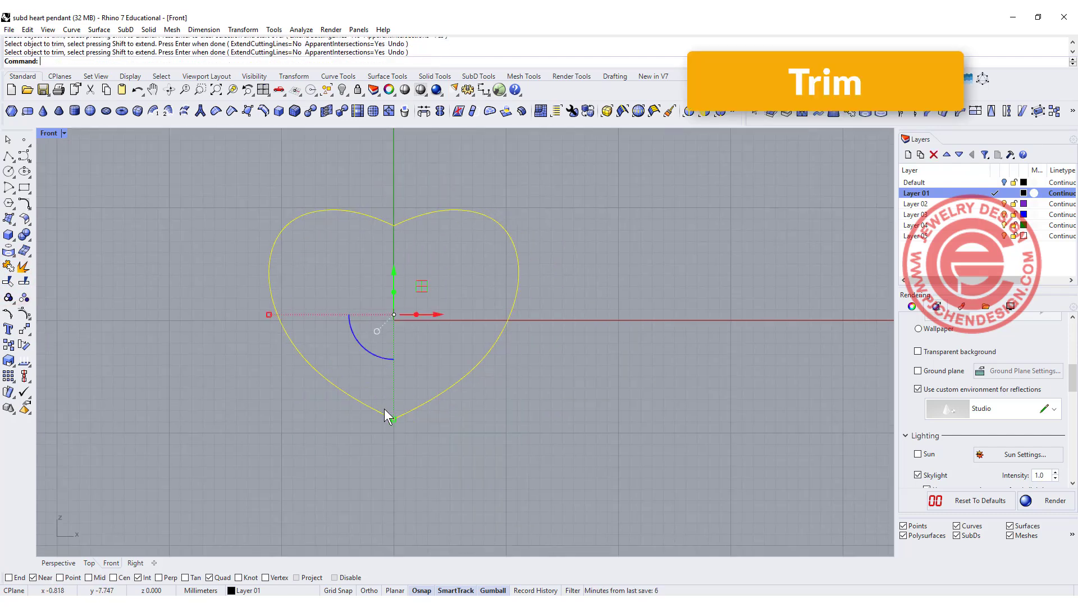
Fillet the two curves at the heart's lower tip with a radius of 3.
scroll(384, 409, up, 3)
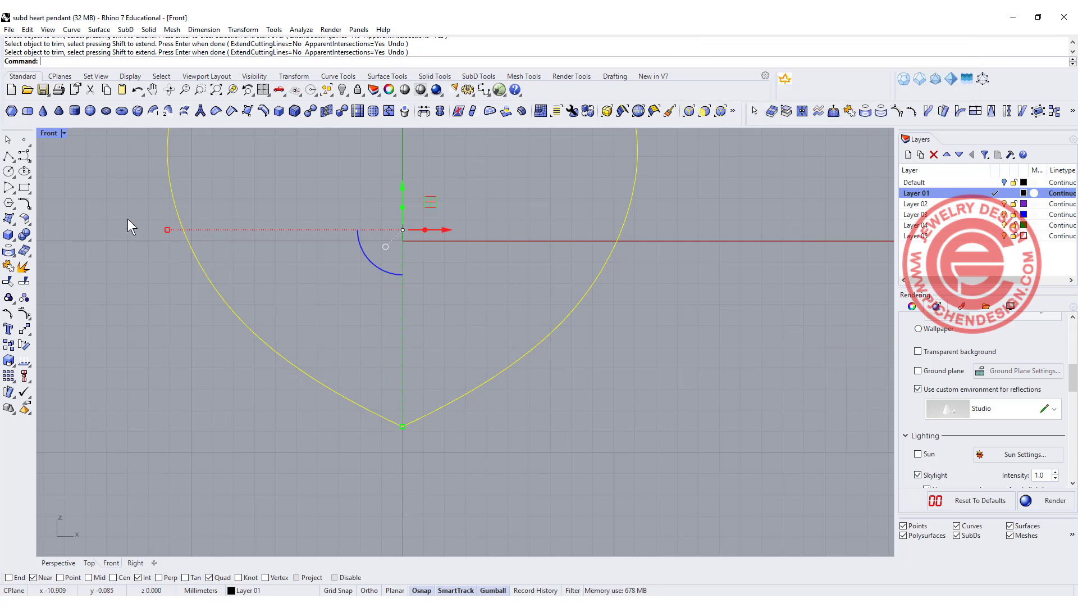
click(23, 202)
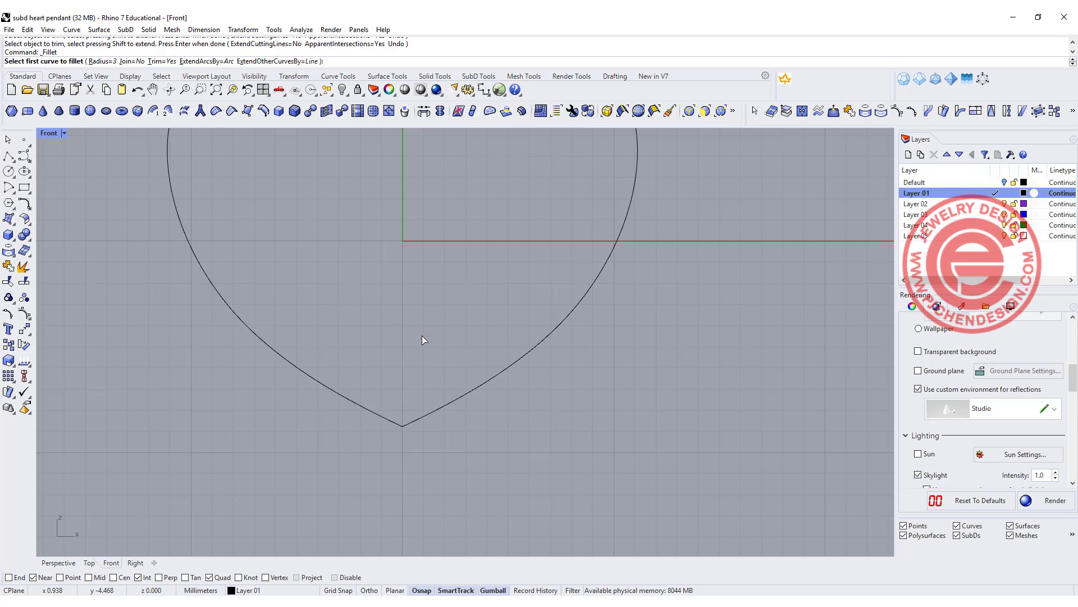
click(379, 414)
click(419, 417)
scroll(440, 445, down, 3)
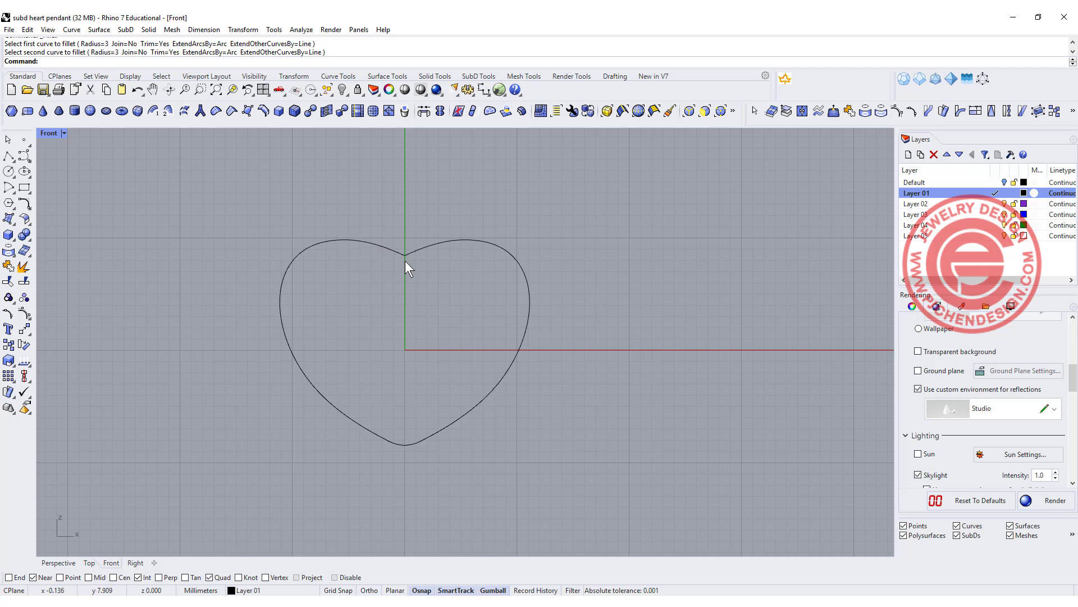
click(433, 246)
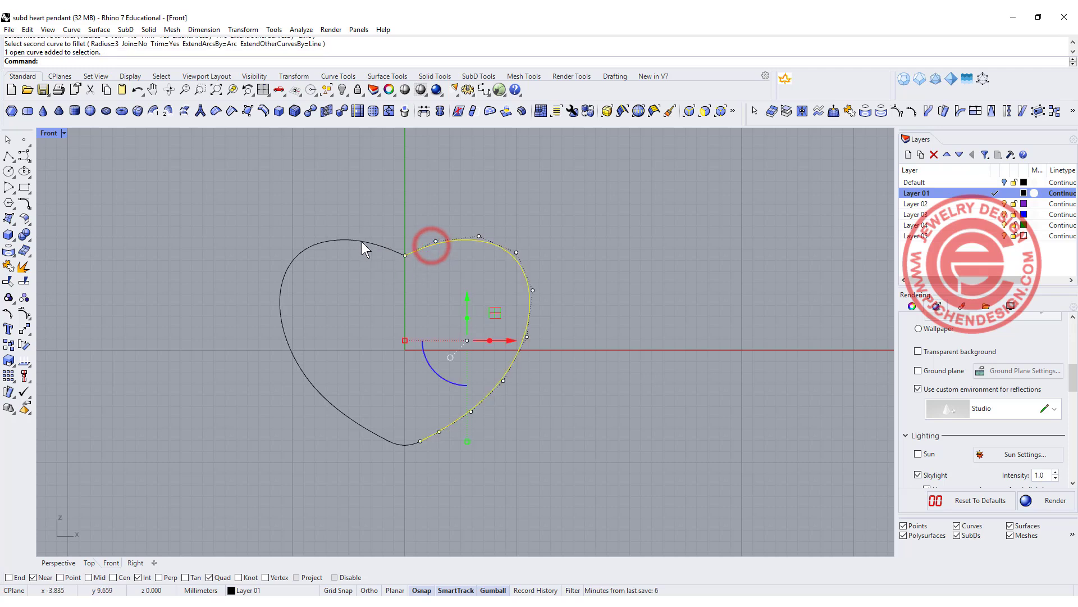
click(361, 242)
click(446, 297)
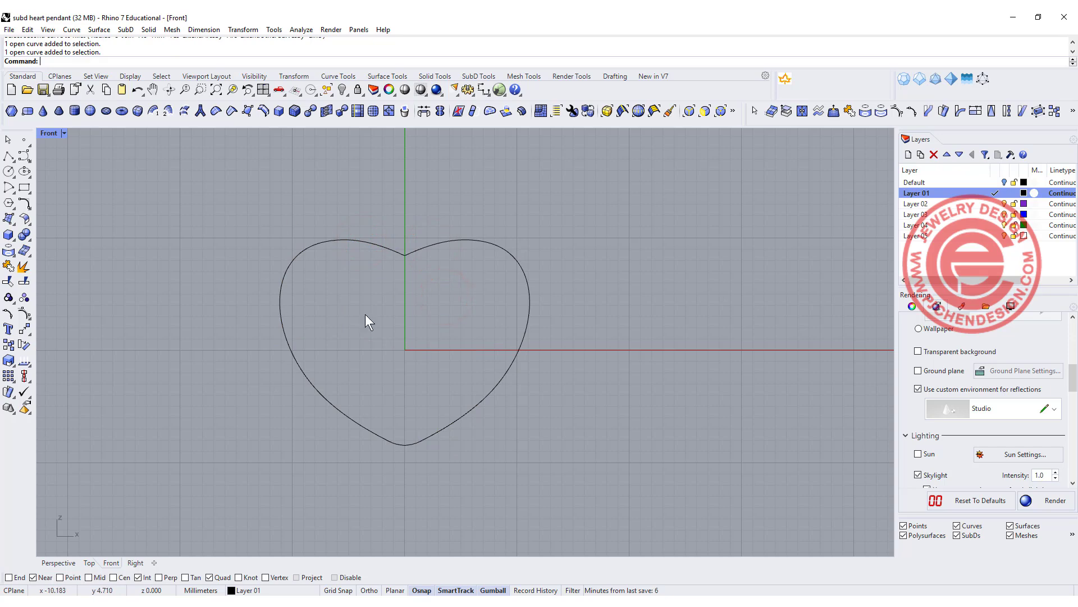
Select the three control points nearest the notch on the heart's right curve and maximize the Perspective viewport.
double_click(53, 134)
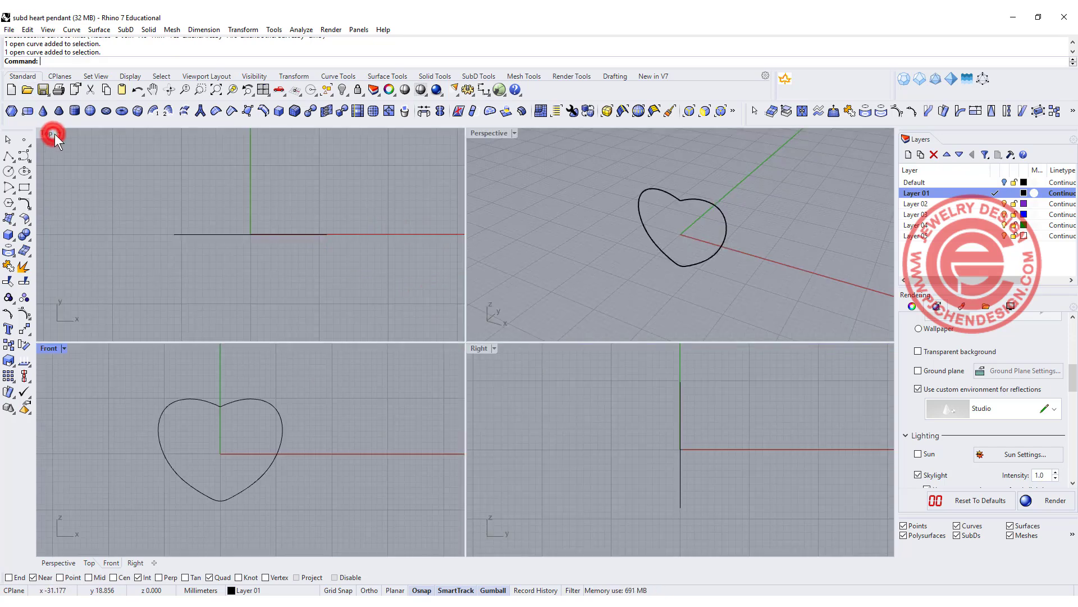
right_drag(648, 211, 695, 201)
click(696, 201)
scroll(696, 201, up, 2)
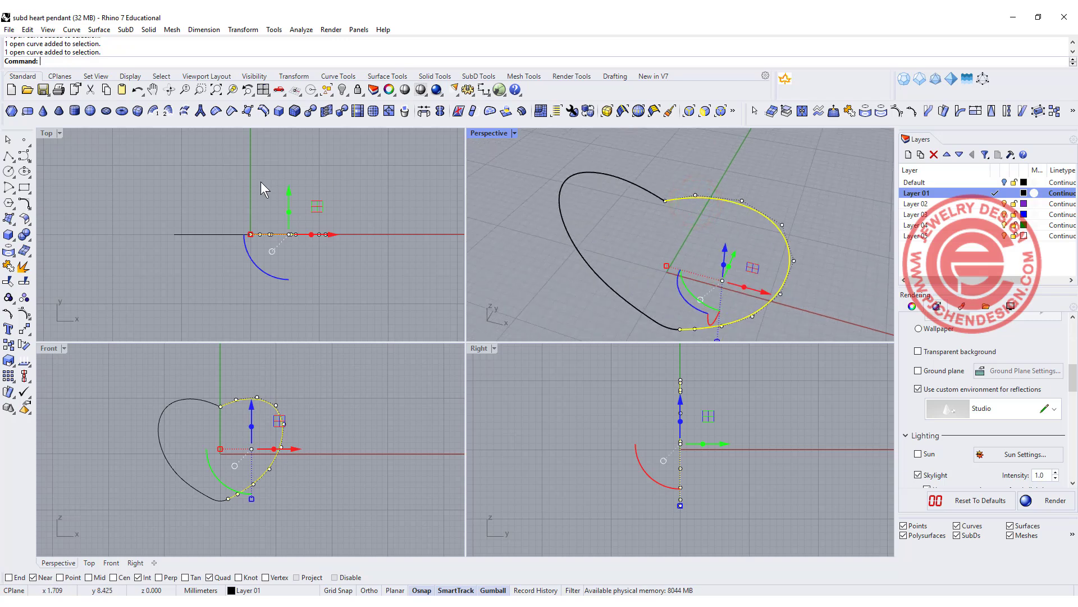
scroll(260, 244, up, 6)
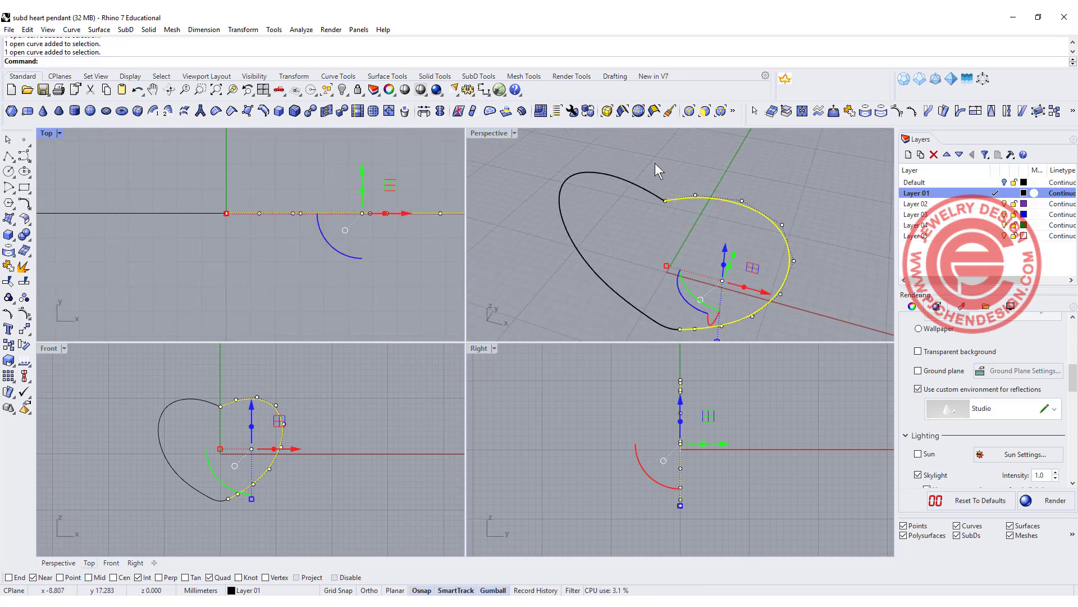
drag(655, 163, 758, 234)
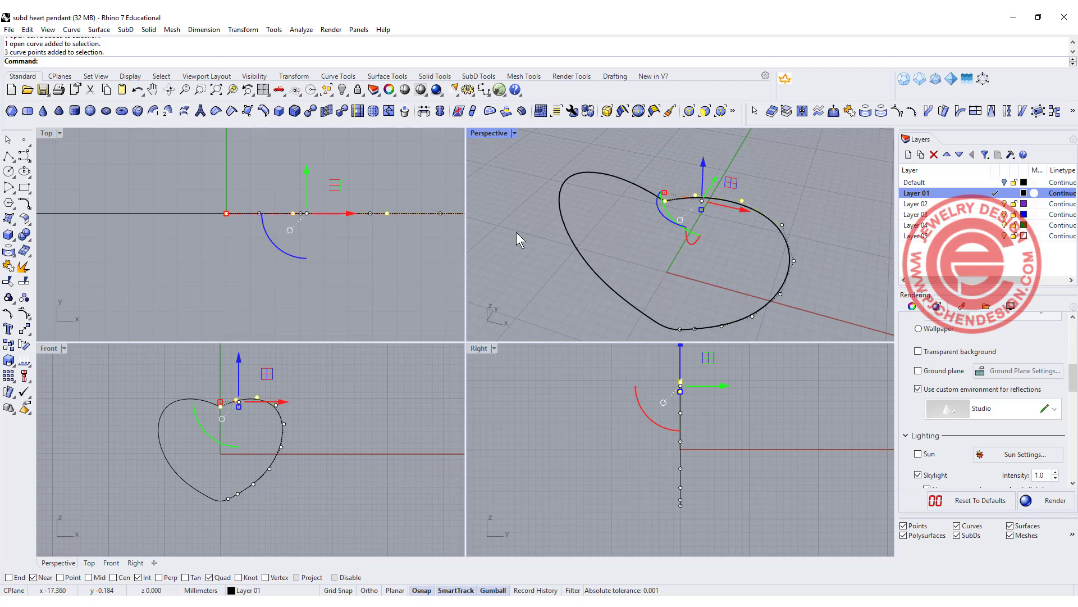
right_drag(638, 185, 714, 201)
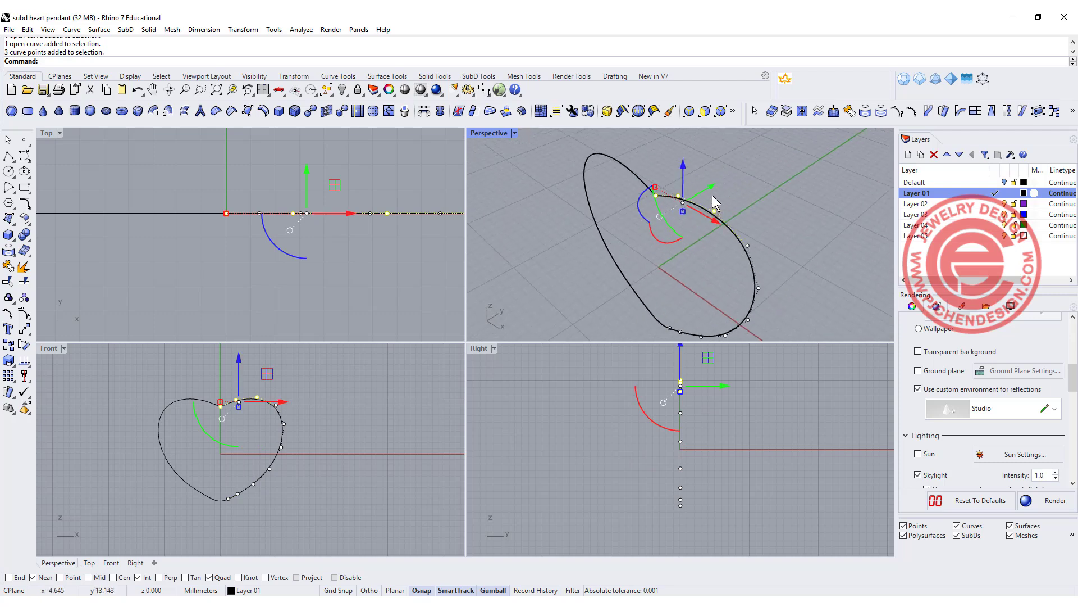
scroll(715, 201, up, 2)
double_click(490, 133)
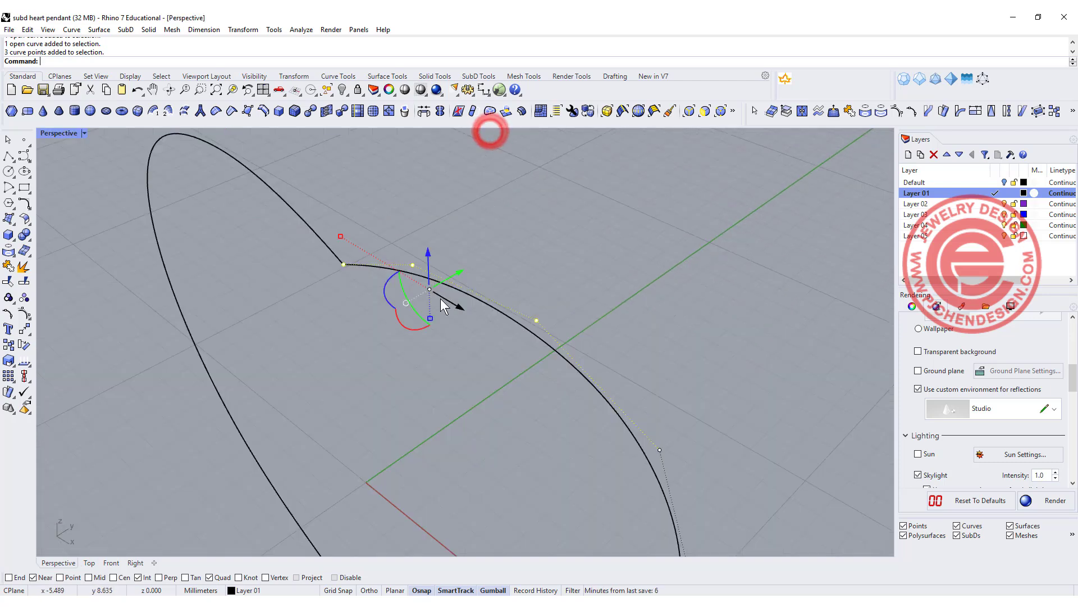
Try to move the three selected control points backward along the Y axis.
drag(468, 257, 591, 226)
right_drag(591, 226, 785, 304)
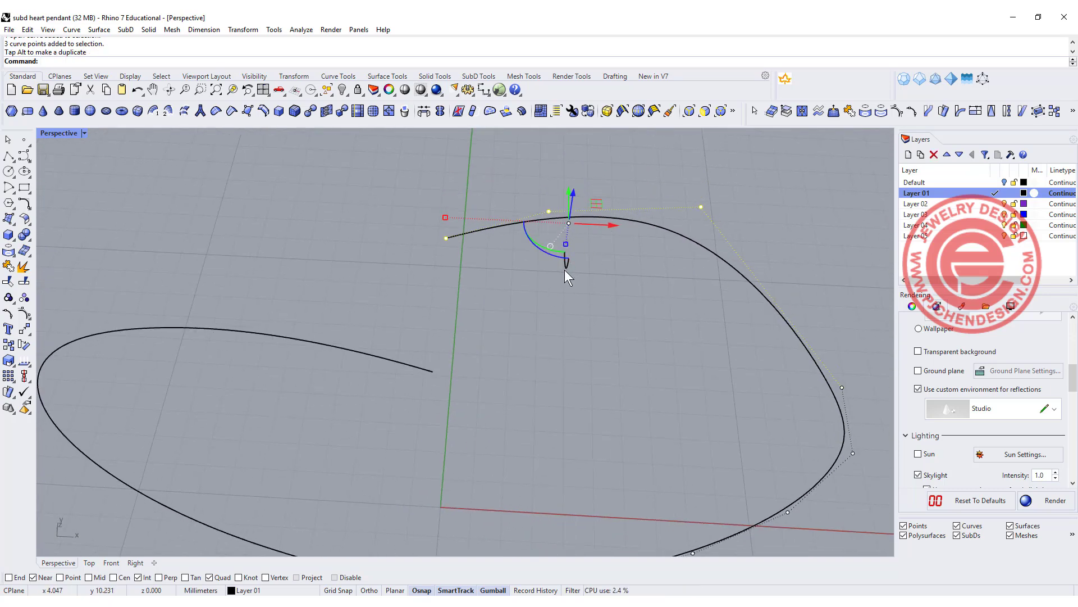
key(ctrl+z)
right_drag(668, 306, 603, 276)
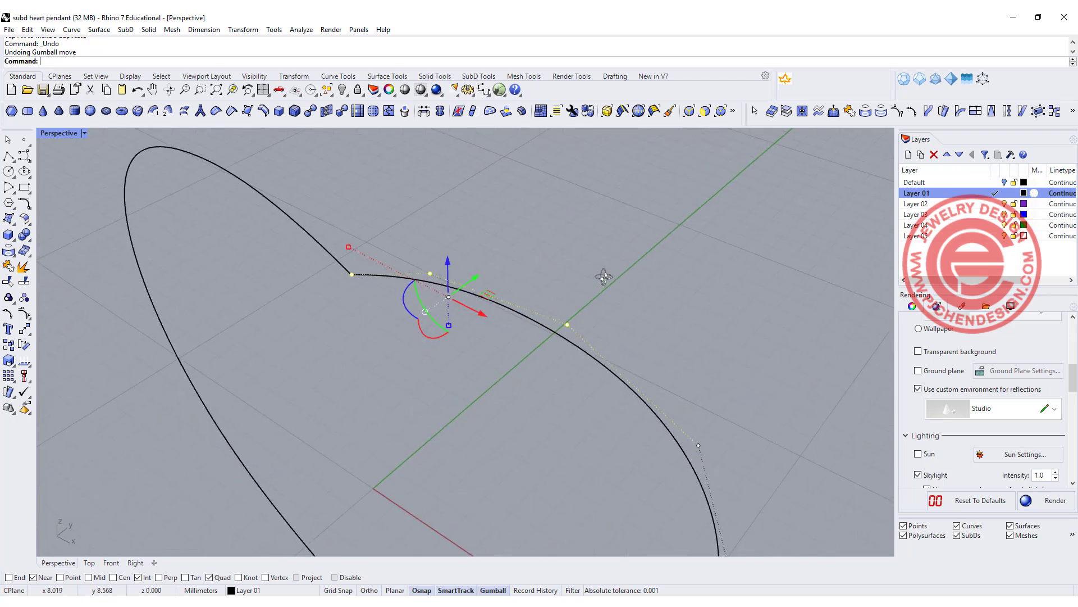
Move the three selected control points of the heart's right curve 5 mm along the Y axis.
scroll(595, 252, down, 5)
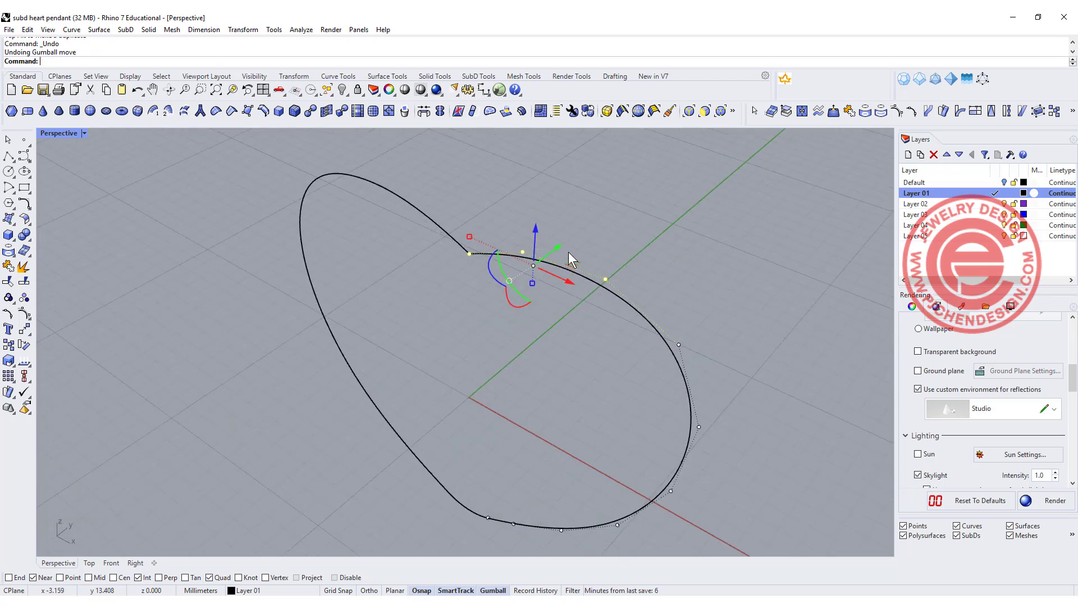
click(556, 248)
text(5)
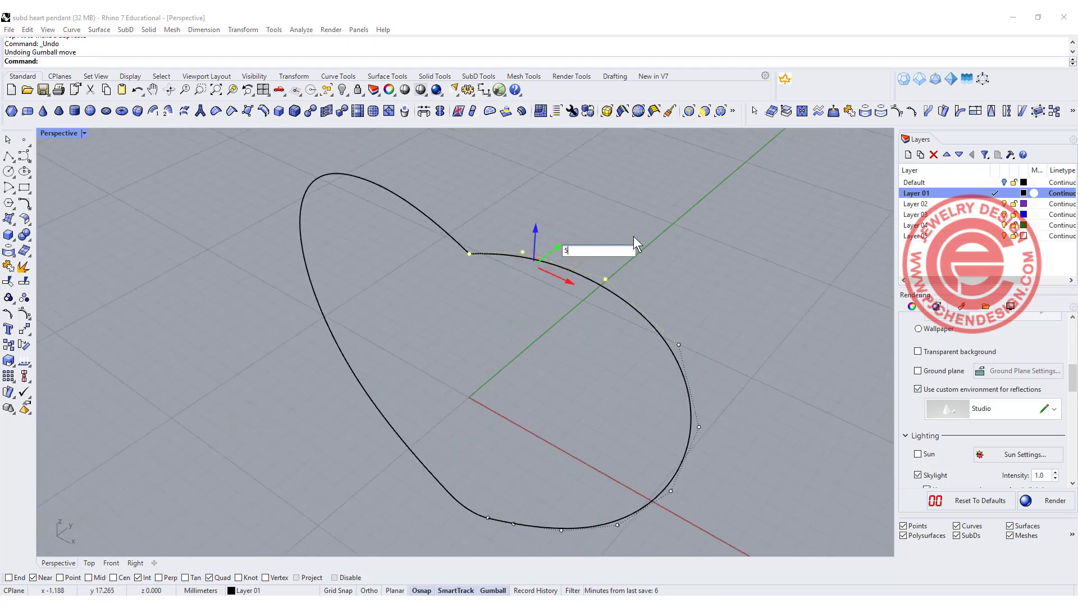
key(Return)
Select the three control points nearest the notch on the heart's left curve and move them forward along the Y axis.
right_drag(543, 322, 588, 332)
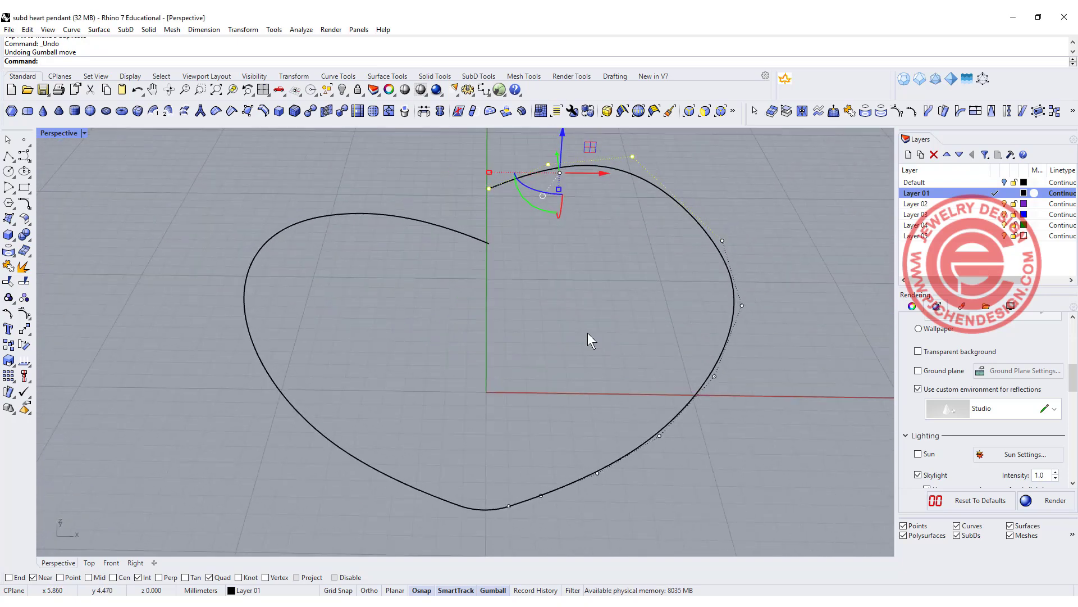
click(398, 217)
drag(310, 185, 494, 277)
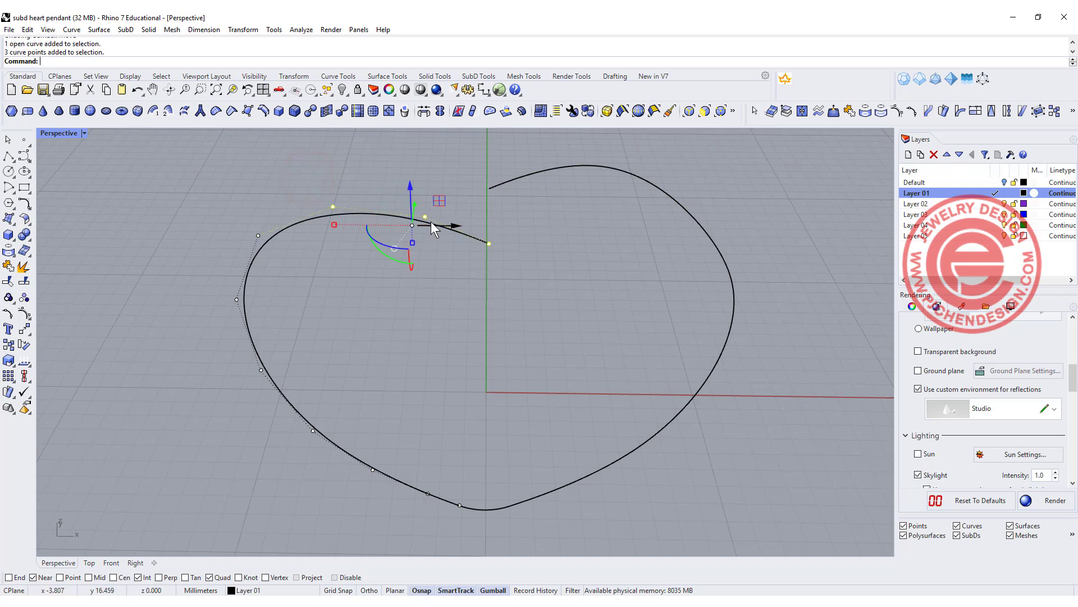
right_drag(431, 221, 421, 208)
click(449, 187)
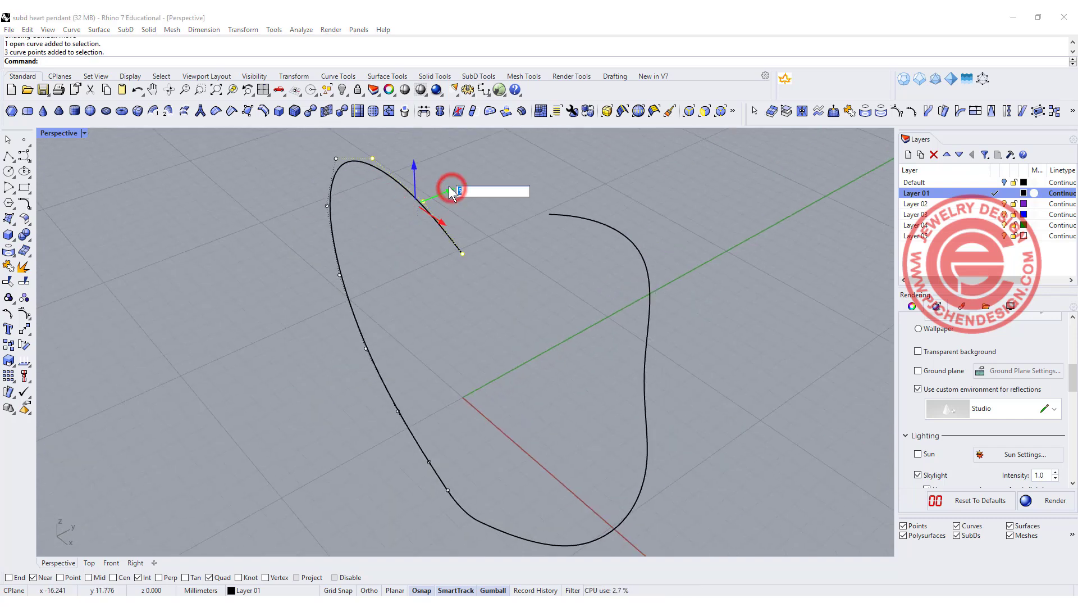
key(Return)
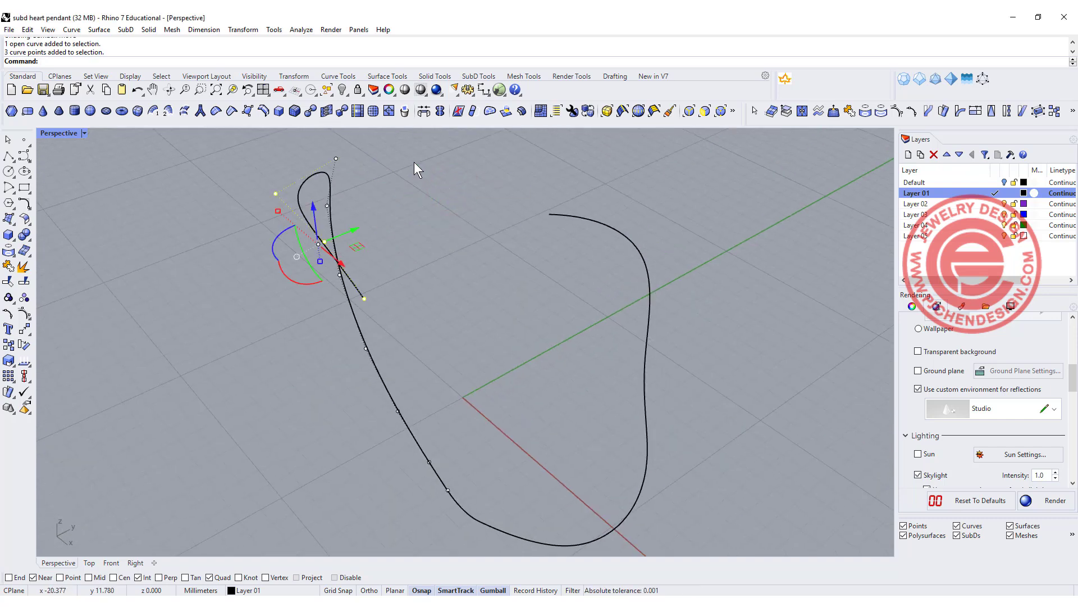
click(447, 253)
right_drag(499, 342, 623, 298)
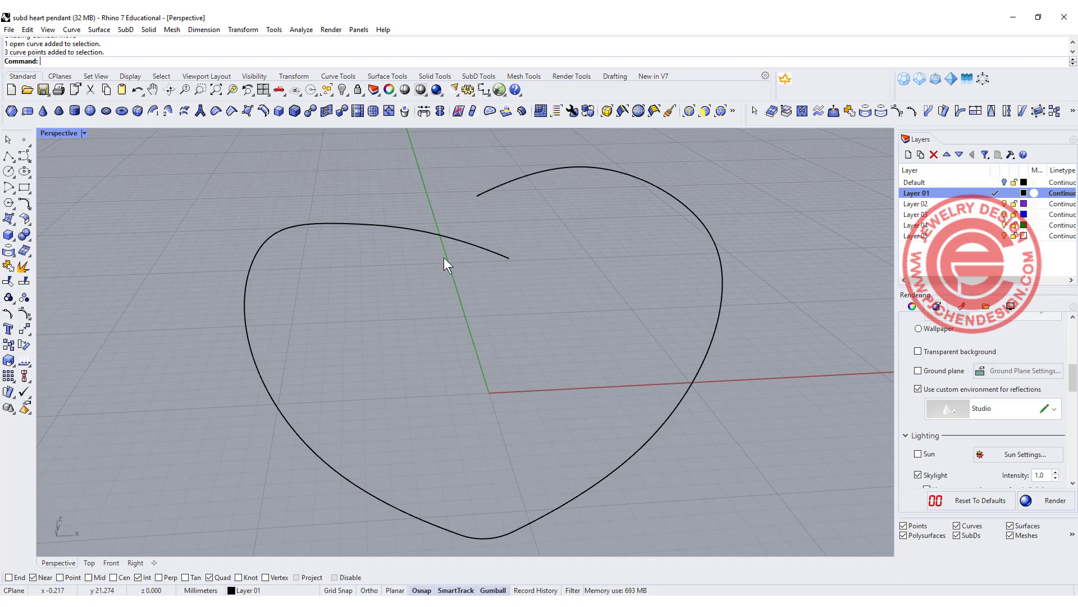
Move the fourth and fifth control points from the notch on the right curve backward along Y to smooth its bend.
right_drag(505, 200, 620, 321)
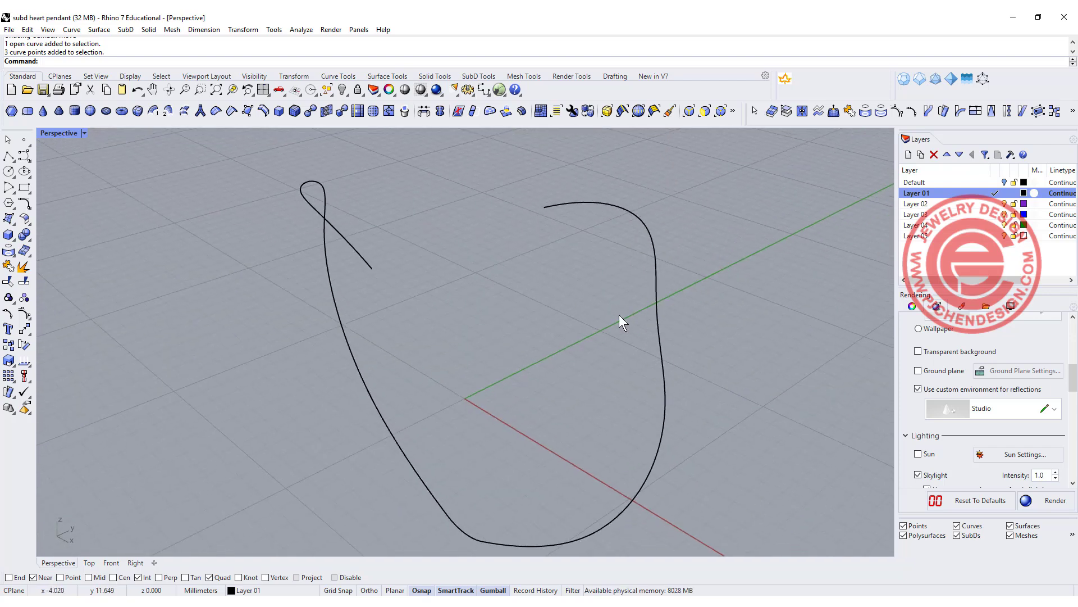
click(658, 319)
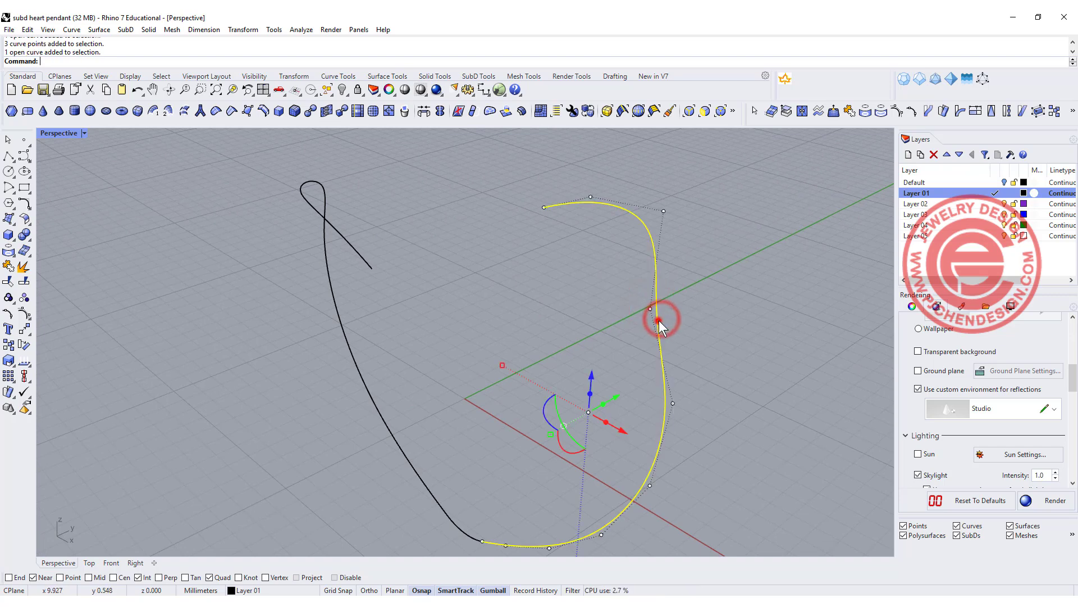
drag(615, 294, 696, 291)
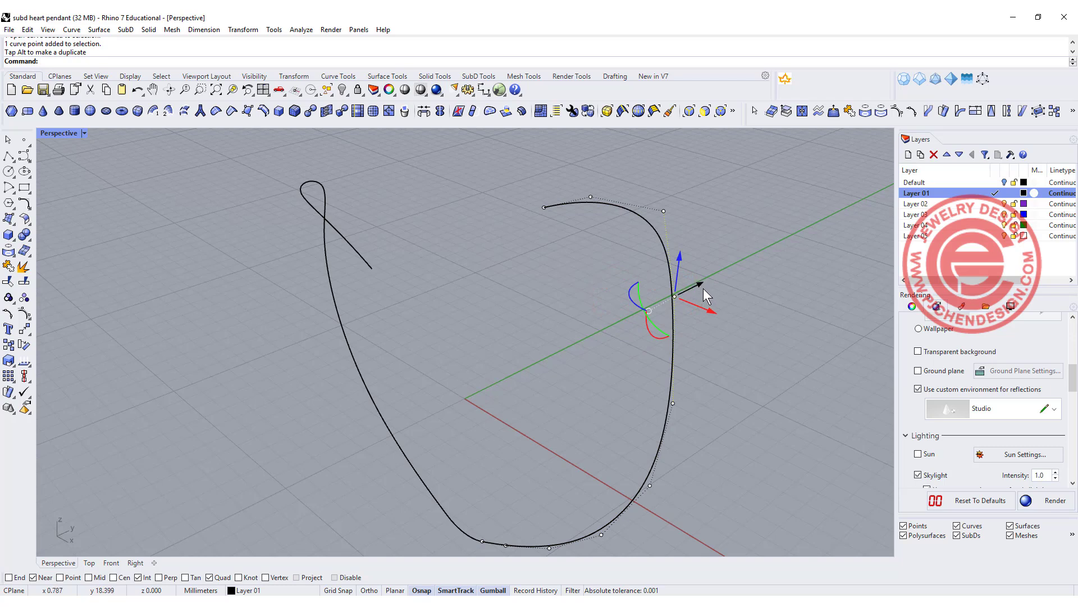
right_drag(719, 376, 582, 348)
drag(488, 251, 561, 341)
drag(572, 299, 601, 299)
key(Escape)
key(Escape)
right_drag(678, 311, 560, 317)
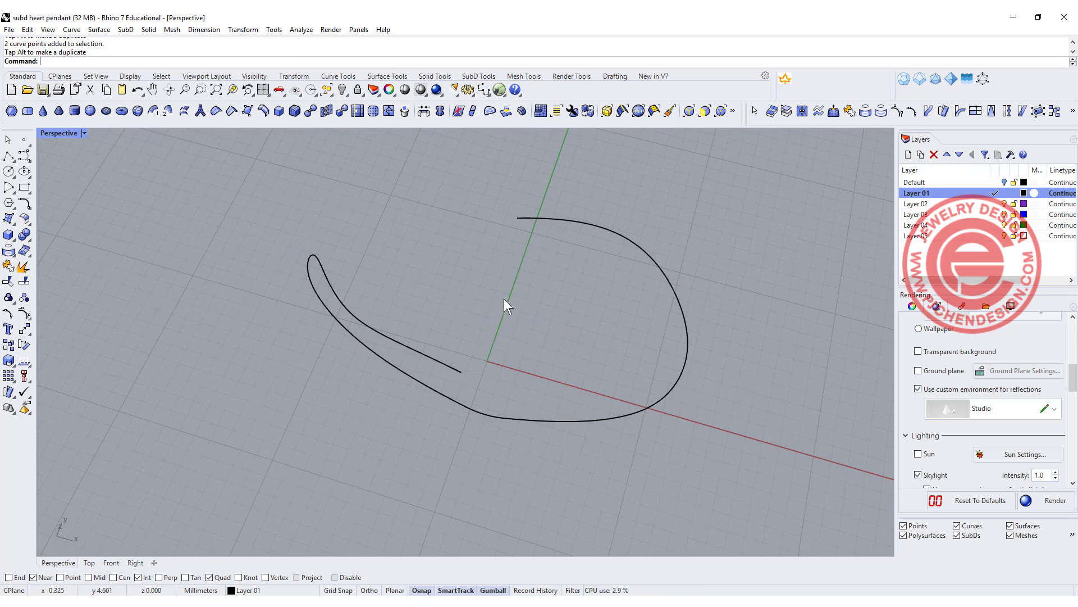
Delete the heart's left curve and restore the four-viewport layout.
right_drag(560, 310, 499, 253)
click(418, 302)
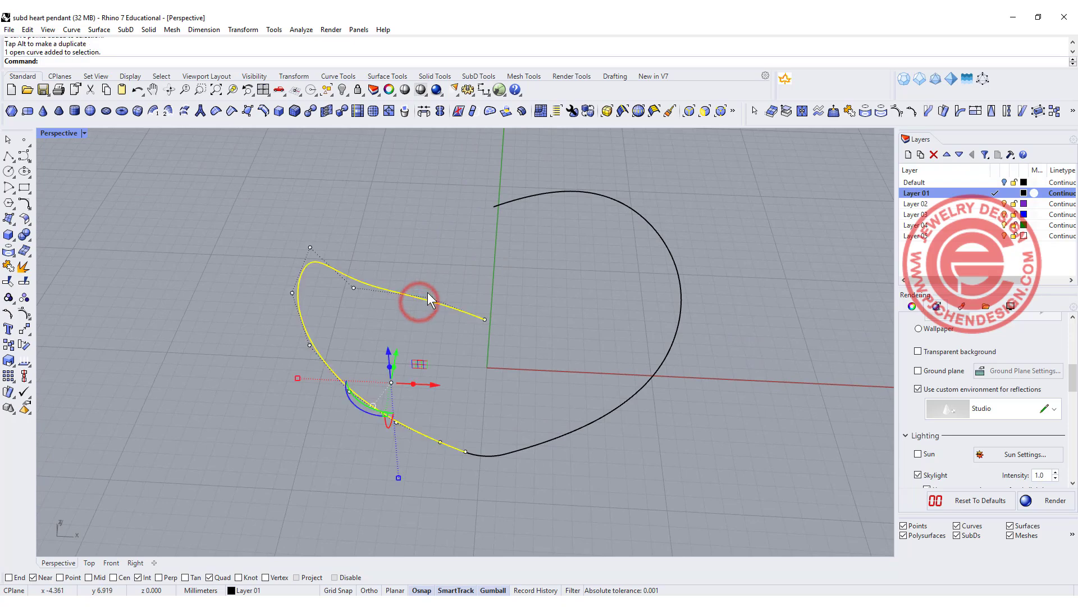
key(Delete)
right_drag(513, 227, 375, 182)
double_click(50, 133)
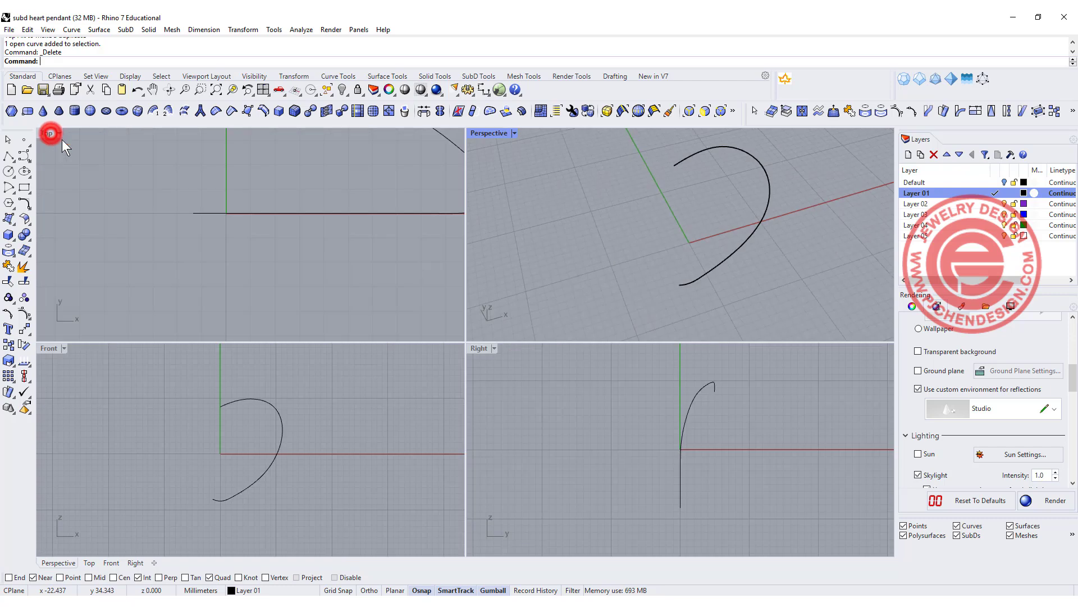
Show the right curve's control points and move its notch end point outward along X in the Front viewport.
click(188, 405)
click(284, 403)
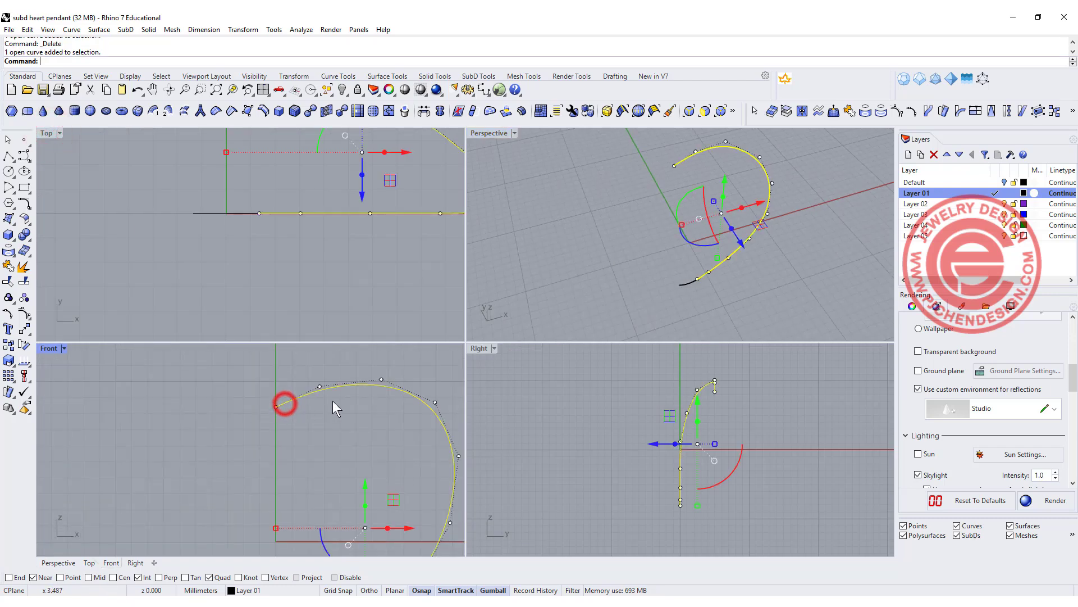
key(F10)
drag(248, 391, 355, 416)
In the Top viewport, pull the curve's notch end point forward and shift the neighbouring control point outward along X.
mouse_move(721, 149)
right_down()
mouse_move(719, 205)
mouse_move(718, 148)
right_up()
scroll(712, 149, up, 5)
right_drag(703, 201, 737, 189)
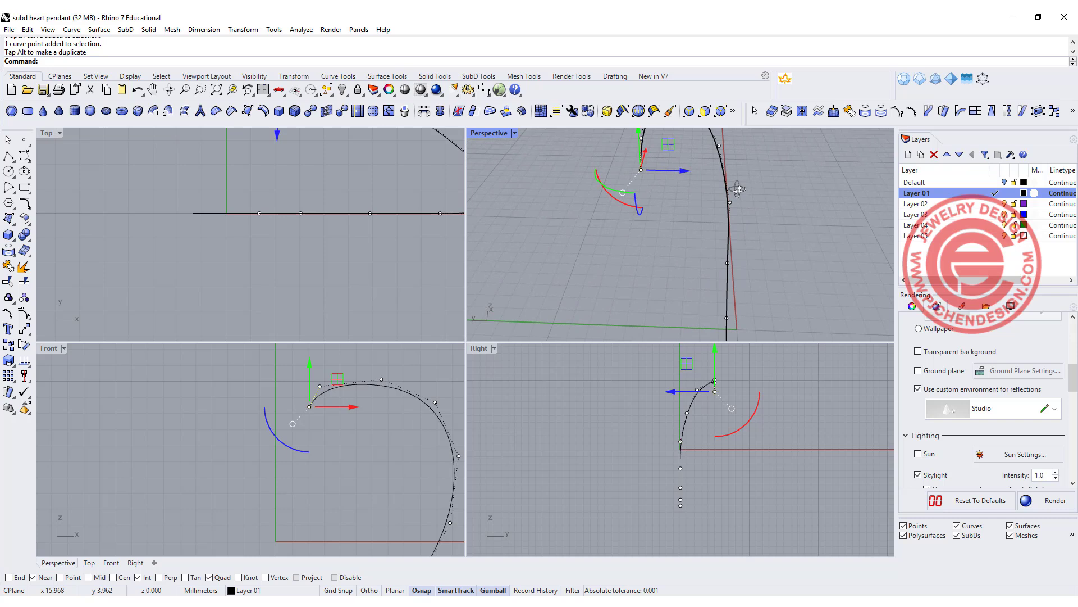
right_drag(267, 181, 287, 209)
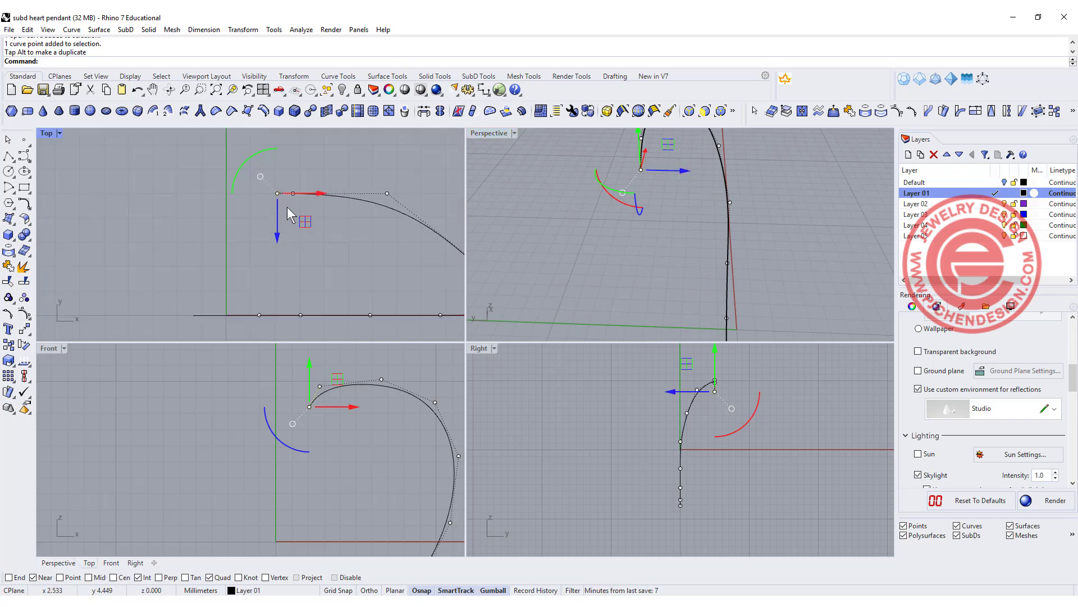
drag(276, 232, 277, 252)
scroll(296, 193, up, 6)
click(290, 197)
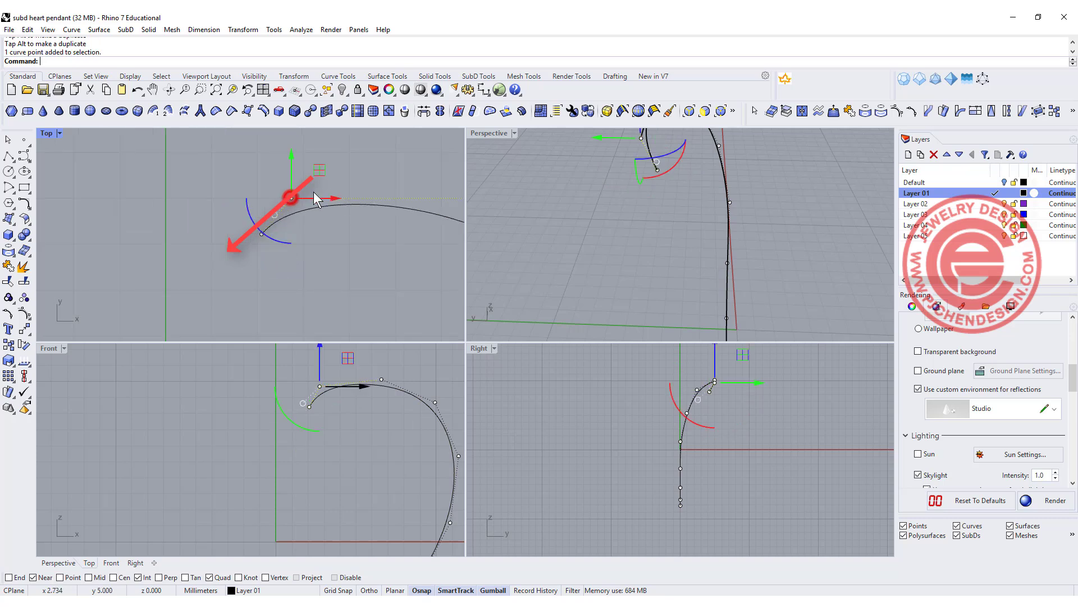
drag(336, 198, 361, 197)
drag(262, 234, 258, 260)
scroll(342, 271, down, 3)
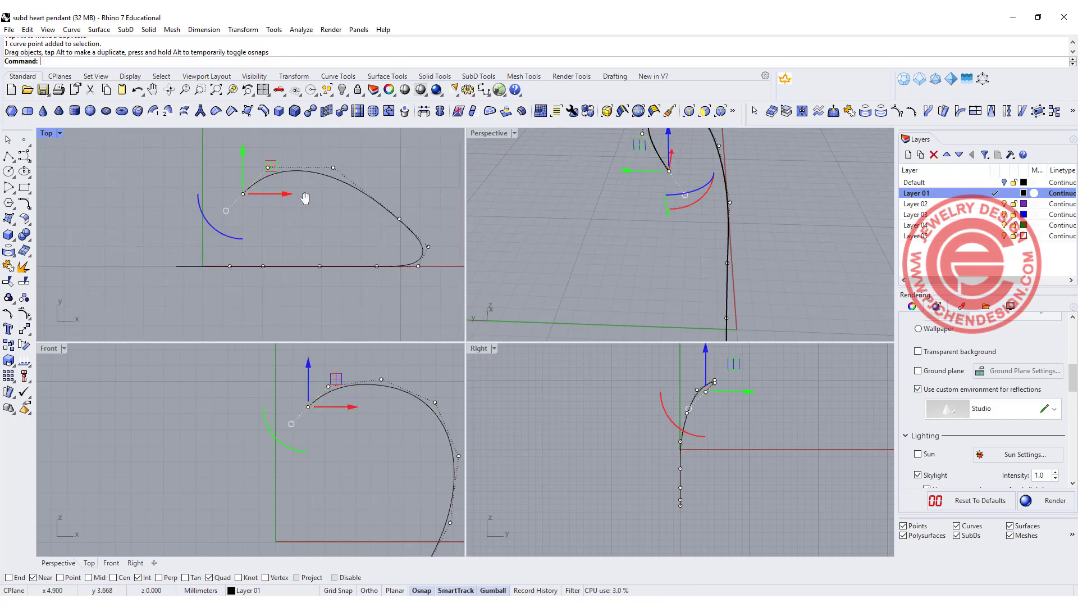
click(315, 231)
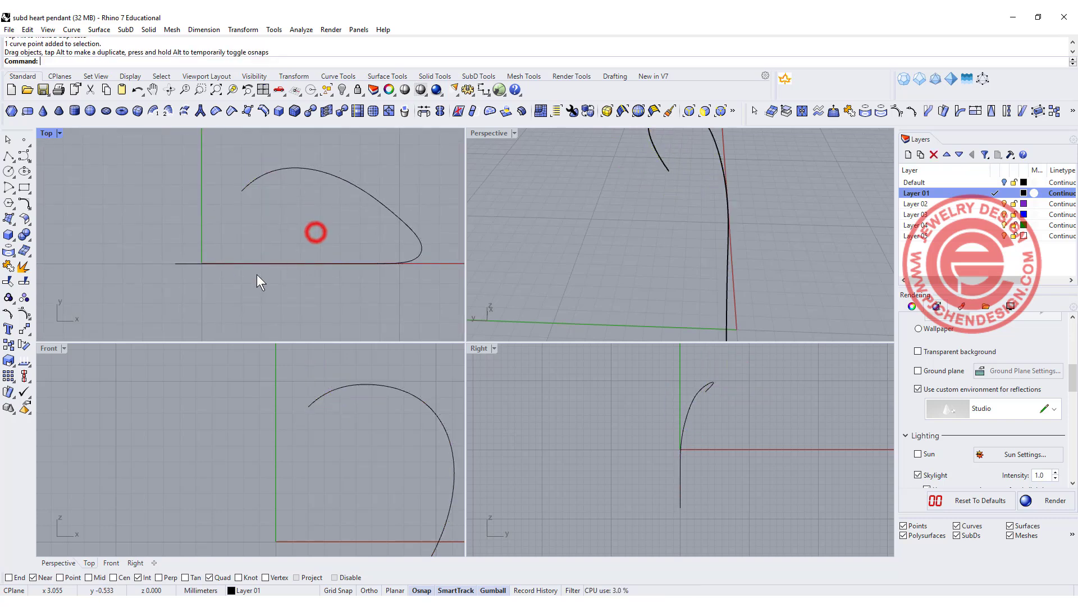
Rotate a copy of the right curve half a turn about the origin (0) in the Top viewport, with Copy=Yes.
click(217, 241)
click(287, 206)
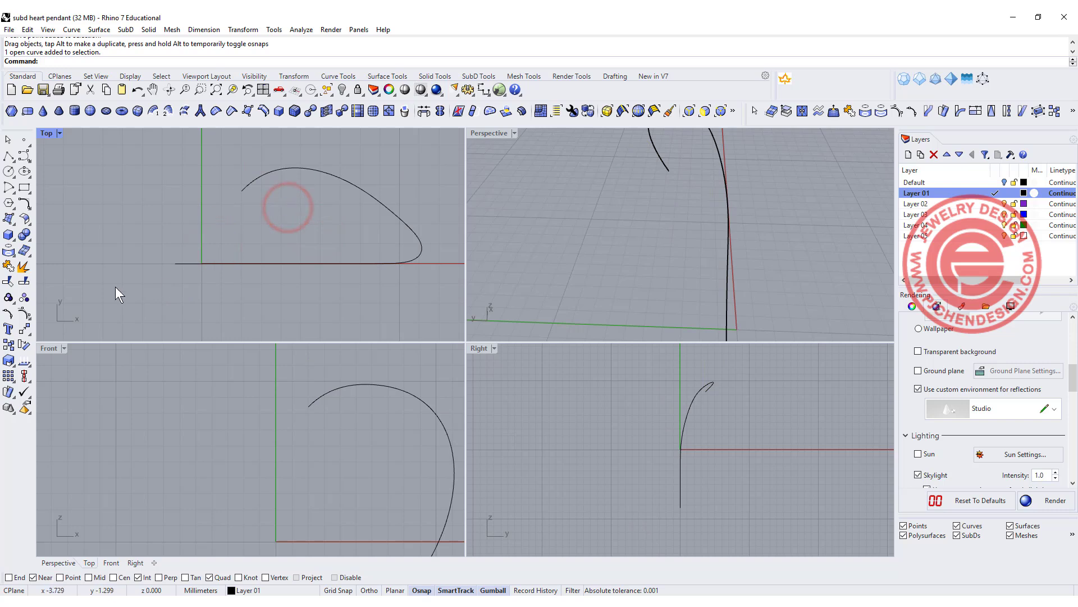
click(348, 183)
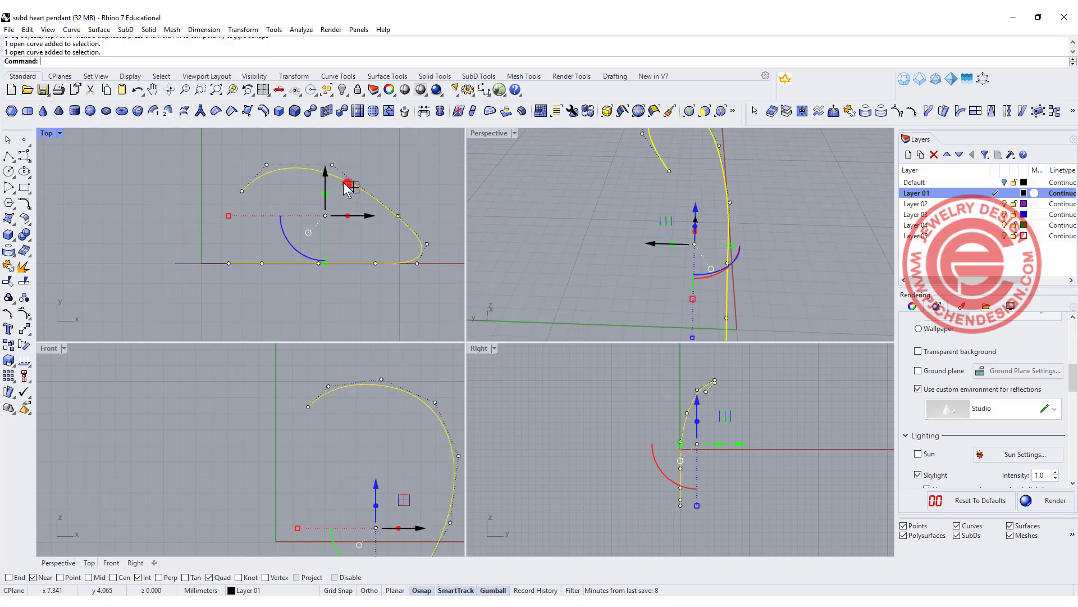
scroll(337, 185, down, 3)
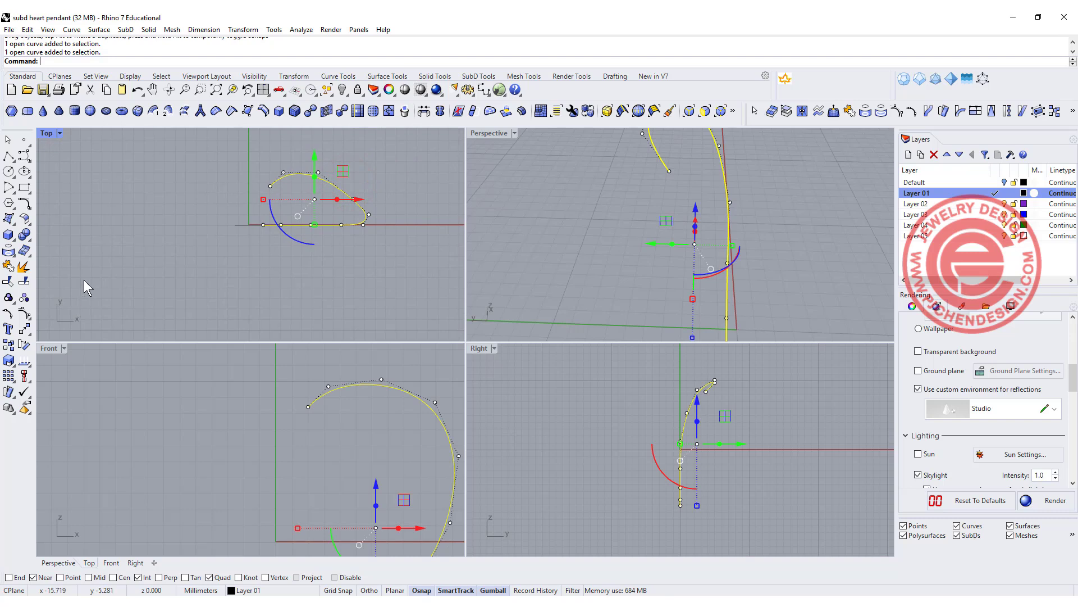
click(25, 344)
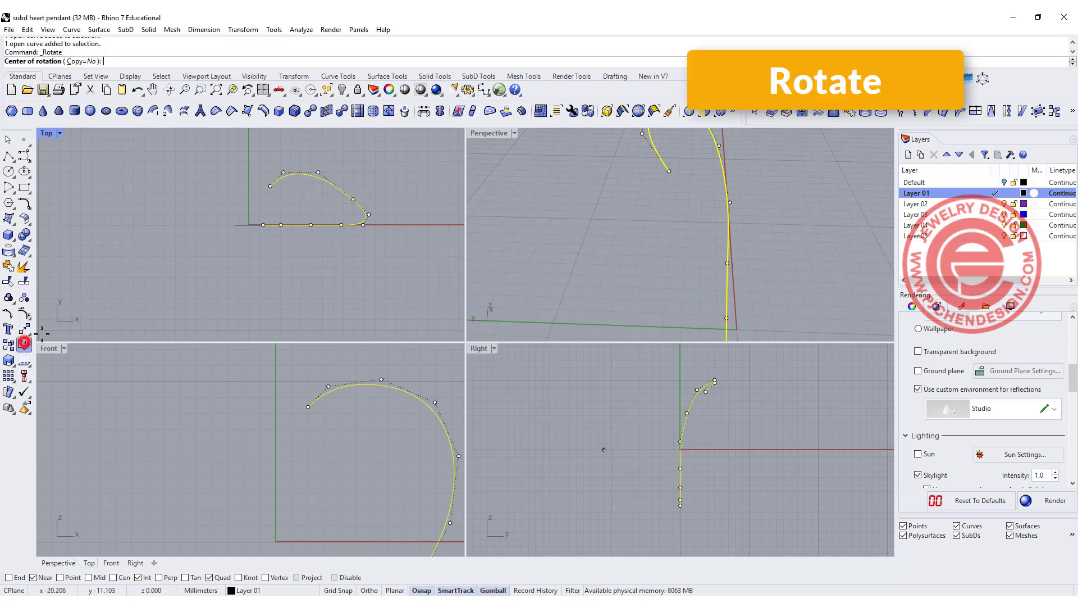
click(79, 61)
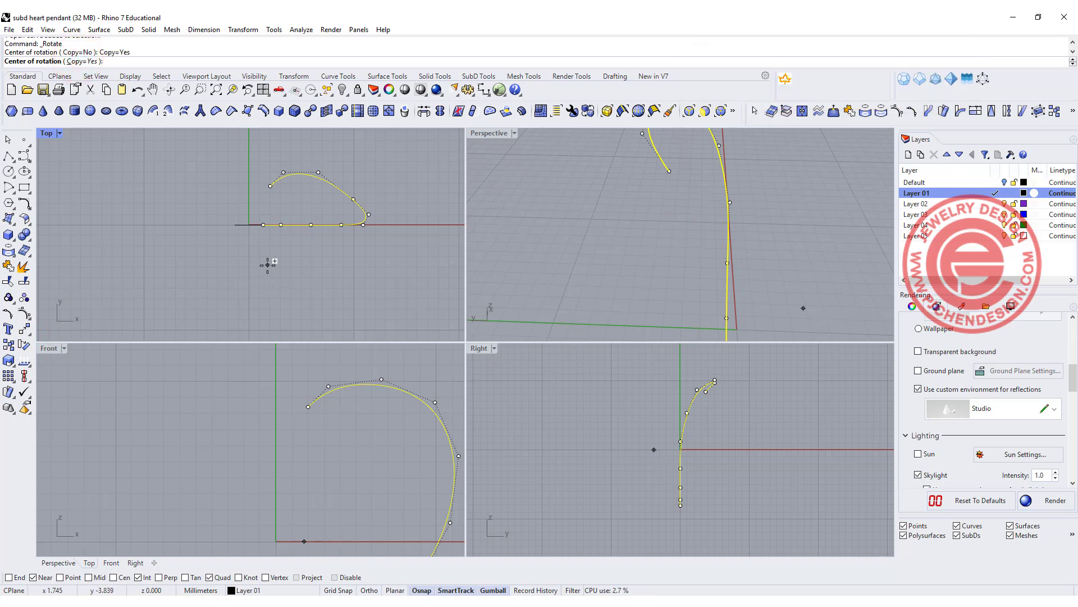
text(0)
key(Return)
click(412, 225)
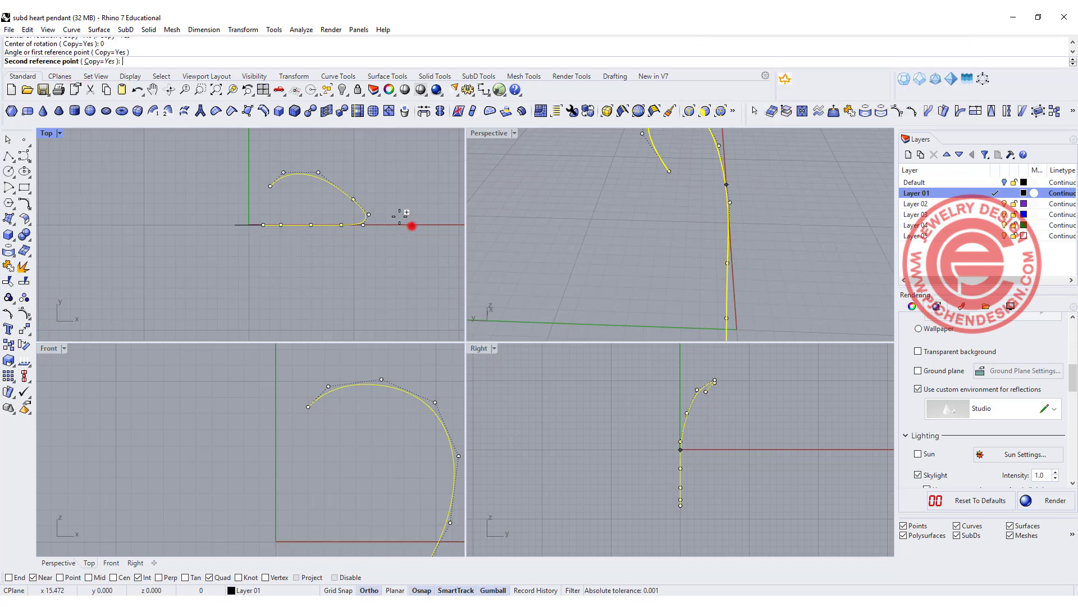
click(73, 216)
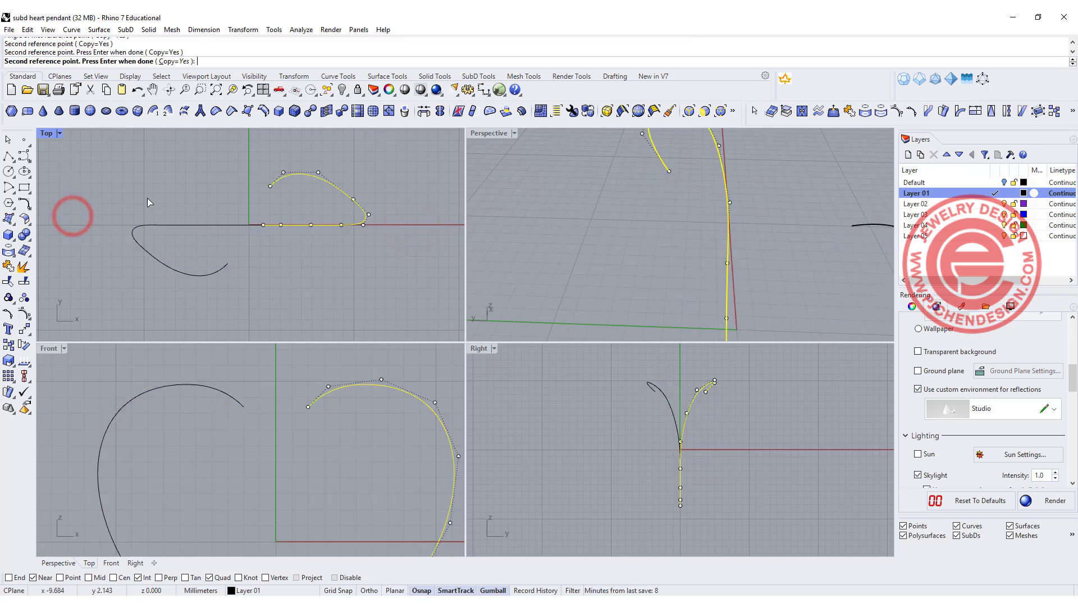
key(Return)
Blend the two open curve ends at the heart's notch in the Perspective viewport, using tangency continuity at both ends.
scroll(795, 275, down, 2)
right_drag(796, 270, 698, 211)
click(573, 196)
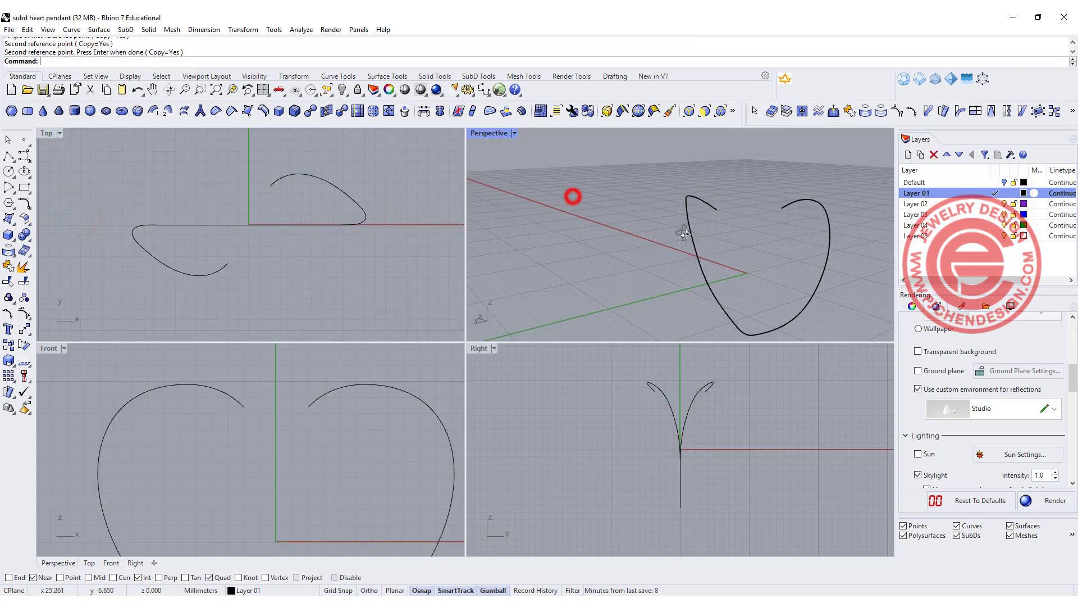
scroll(684, 207, up, 3)
right_drag(573, 196, 534, 180)
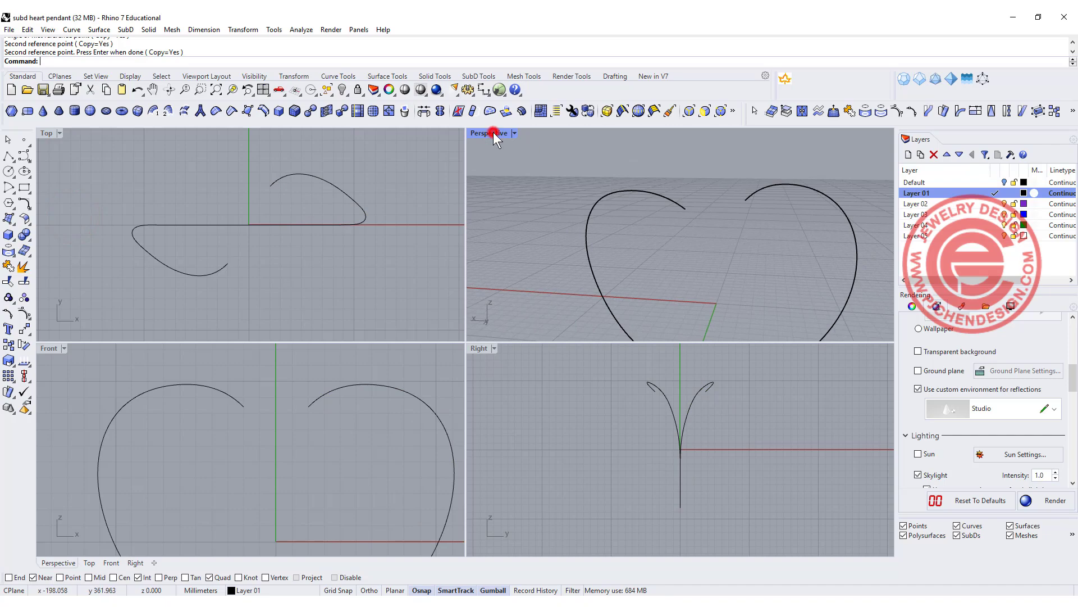
double_click(494, 133)
right_drag(478, 305, 618, 308)
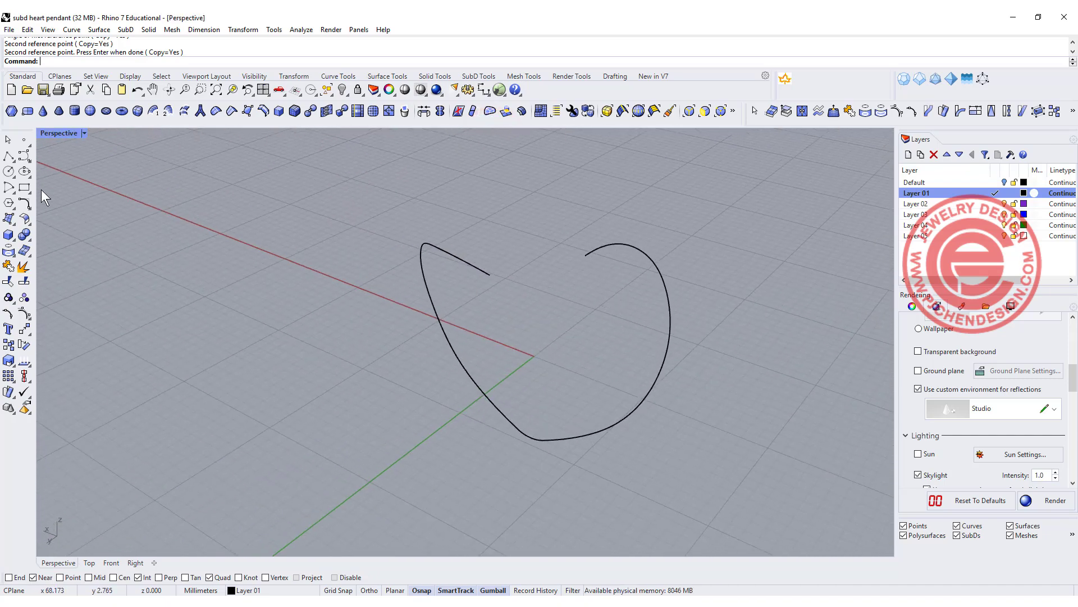
click(25, 203)
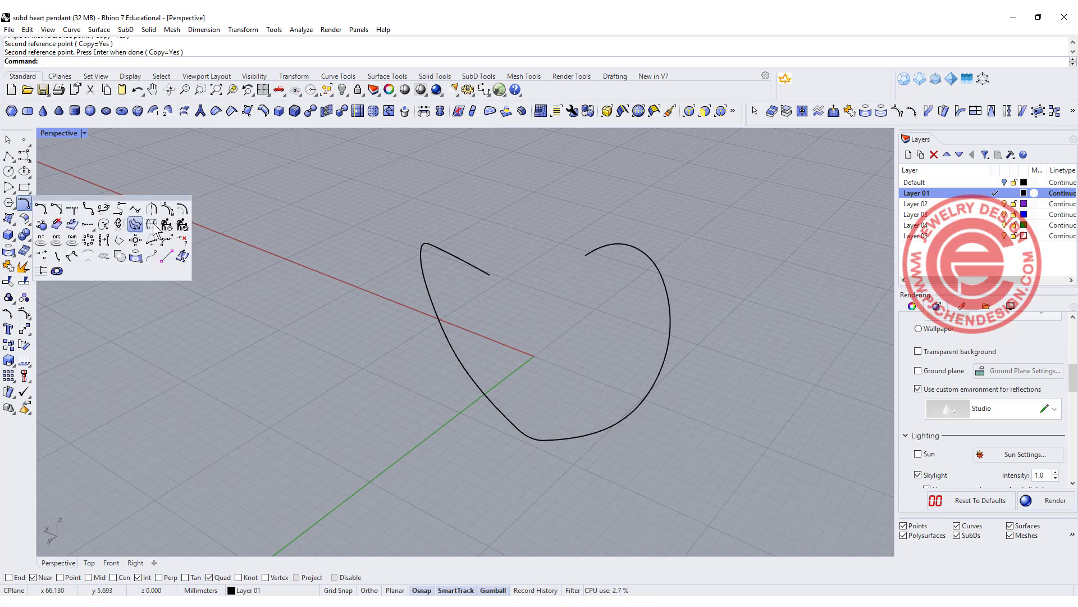
click(104, 212)
click(490, 275)
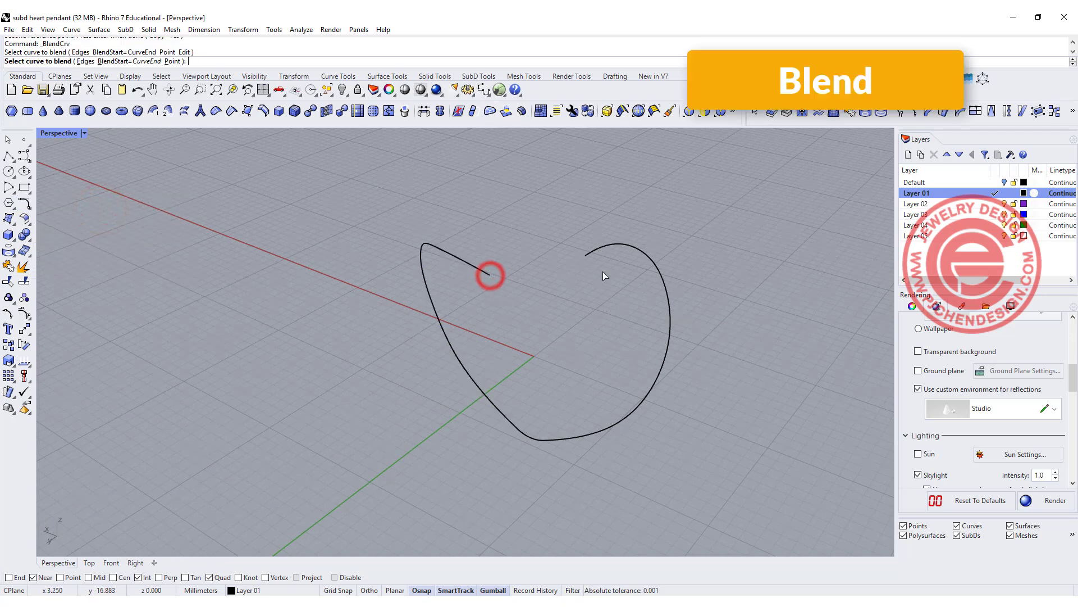
click(585, 256)
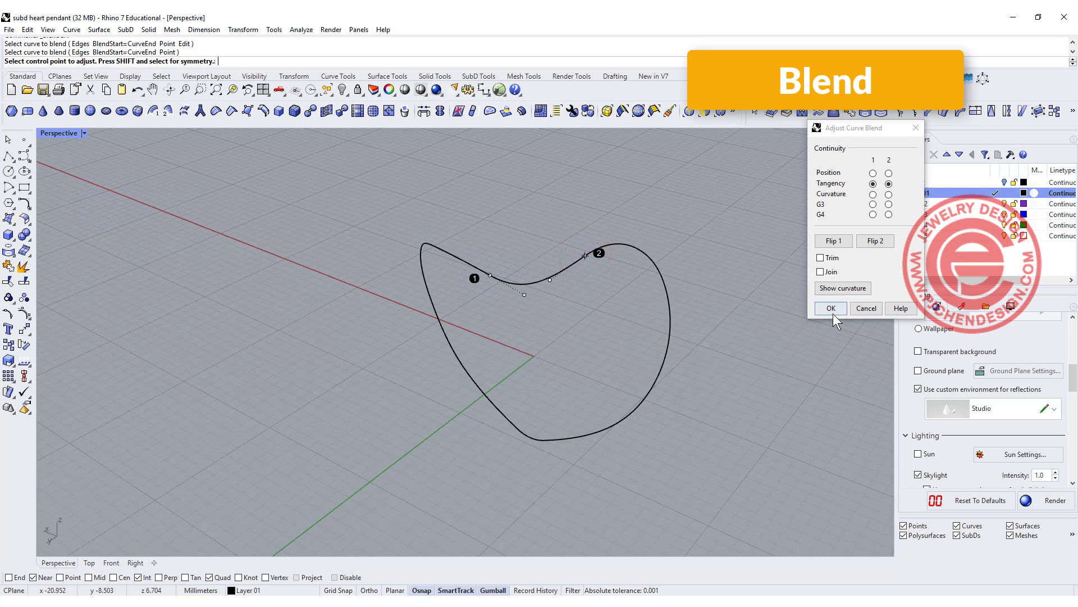
click(831, 309)
Show the blend curve's control points and move its two middle points straight down along Z to deepen the notch.
right_drag(554, 294, 516, 274)
click(570, 316)
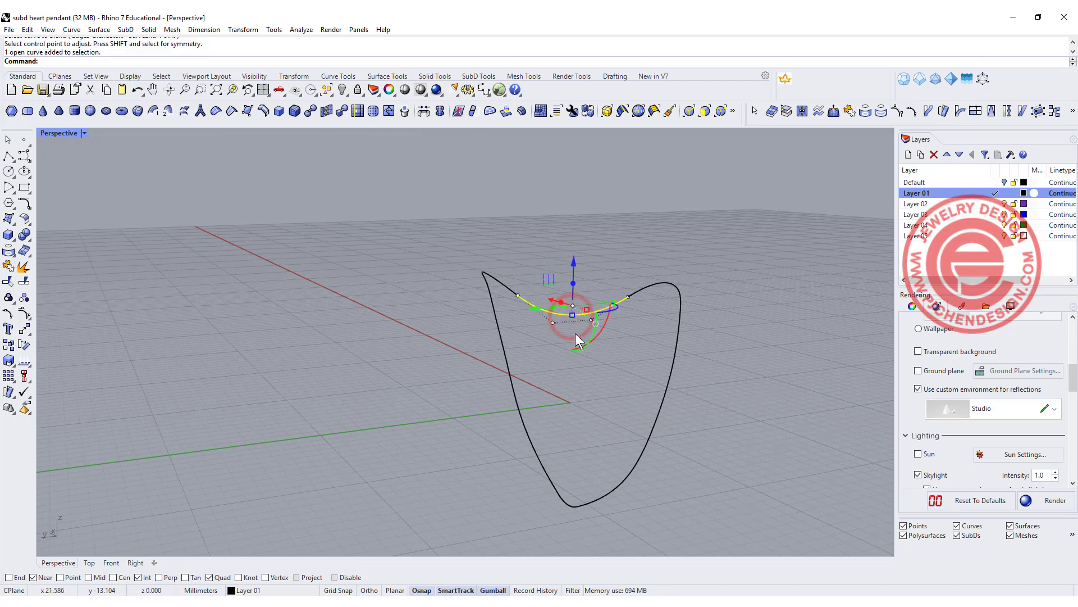
scroll(575, 333, up, 3)
key(F10)
drag(528, 283, 625, 358)
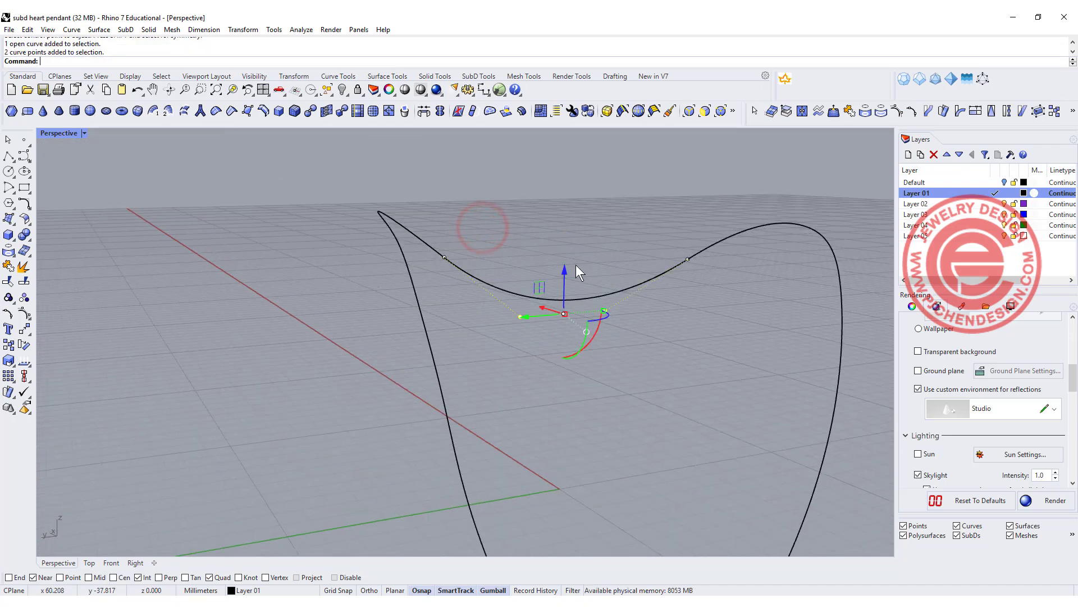
drag(566, 270, 584, 400)
mouse_move(702, 386)
right_down()
mouse_move(613, 309)
mouse_move(760, 306)
mouse_move(680, 333)
right_up()
scroll(408, 242, down, 2)
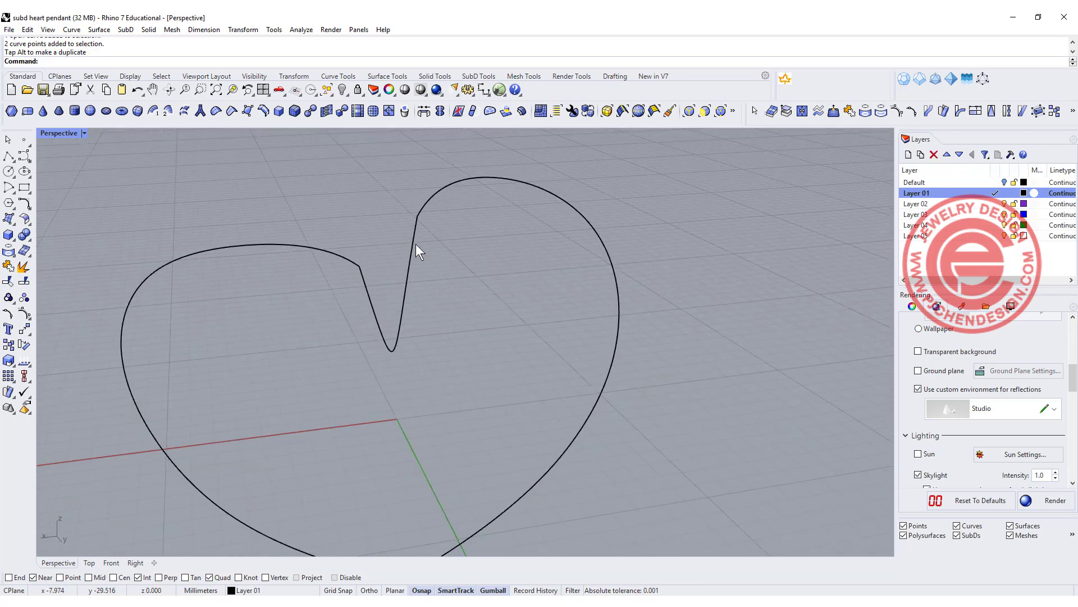
click(414, 242)
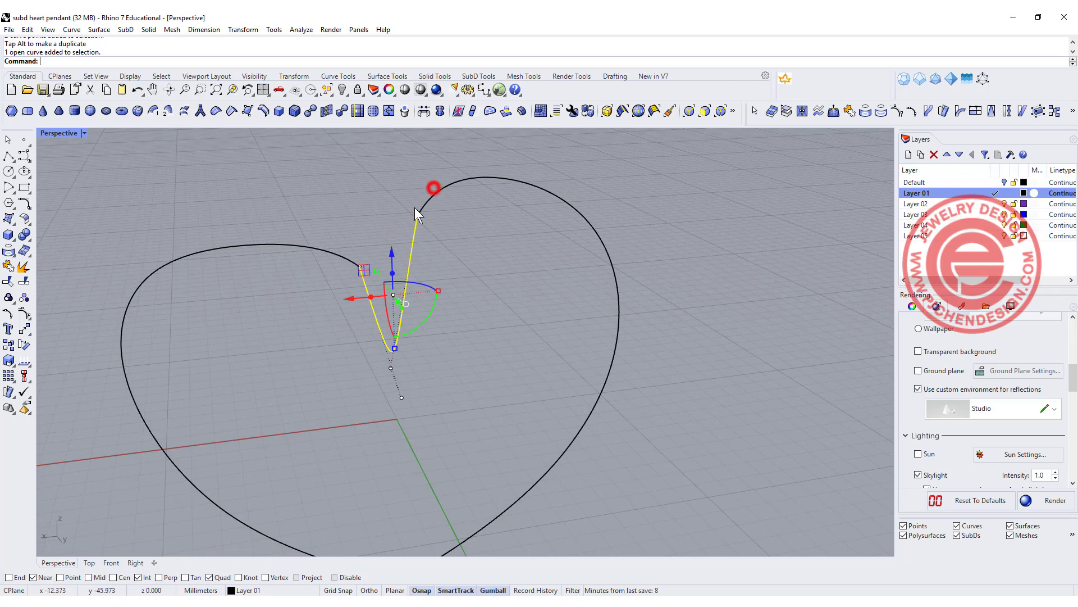
shift+click(432, 190)
shift+click(339, 251)
key(F10)
drag(310, 185, 454, 392)
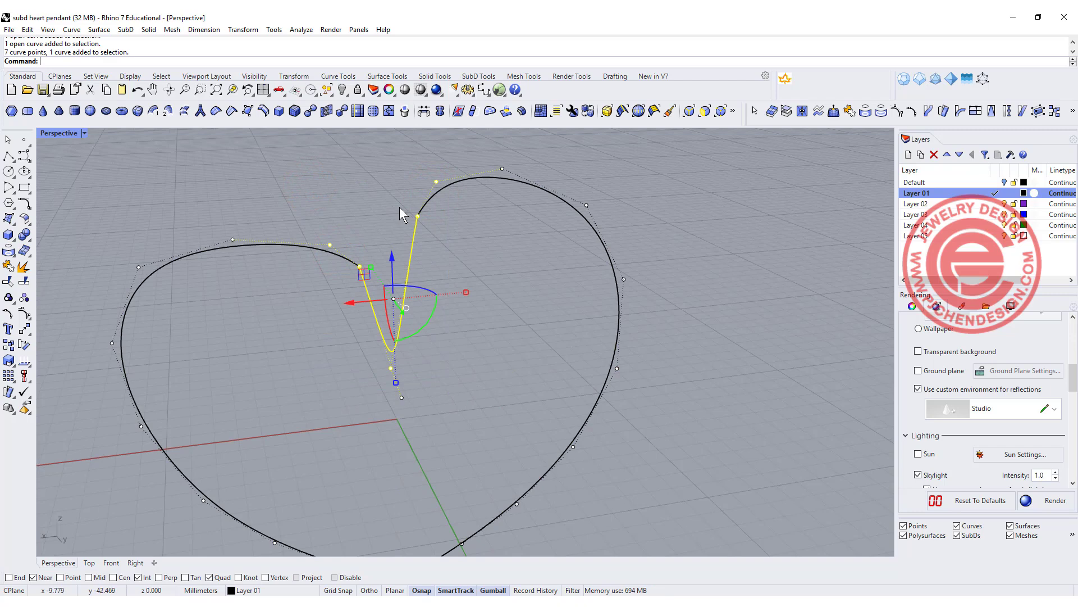
Restore the four-viewport layout and hide the heart curves' control points.
double_click(59, 130)
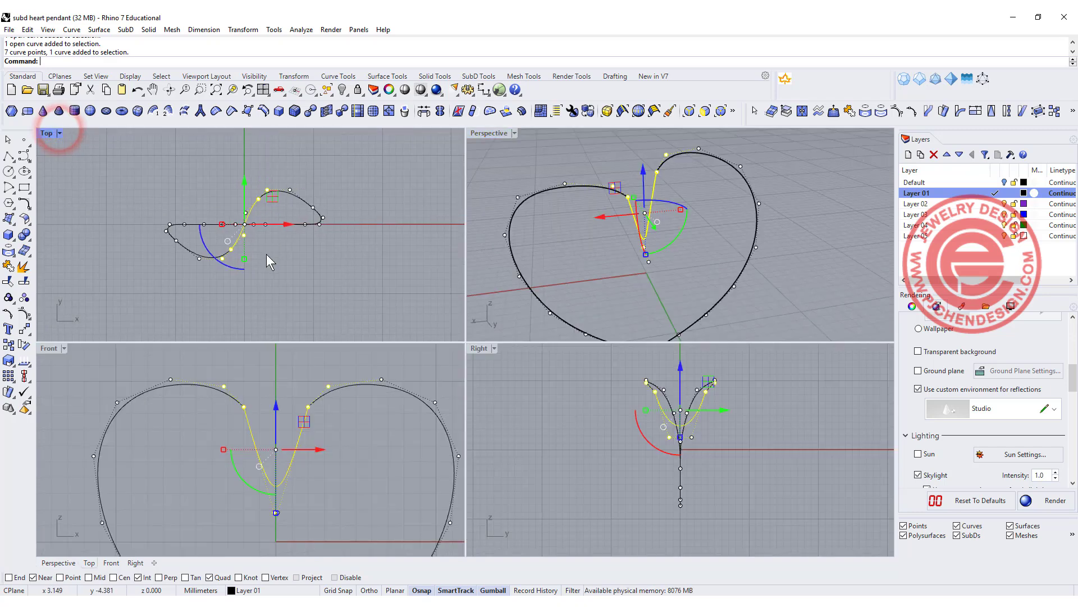
click(229, 260)
key(Escape)
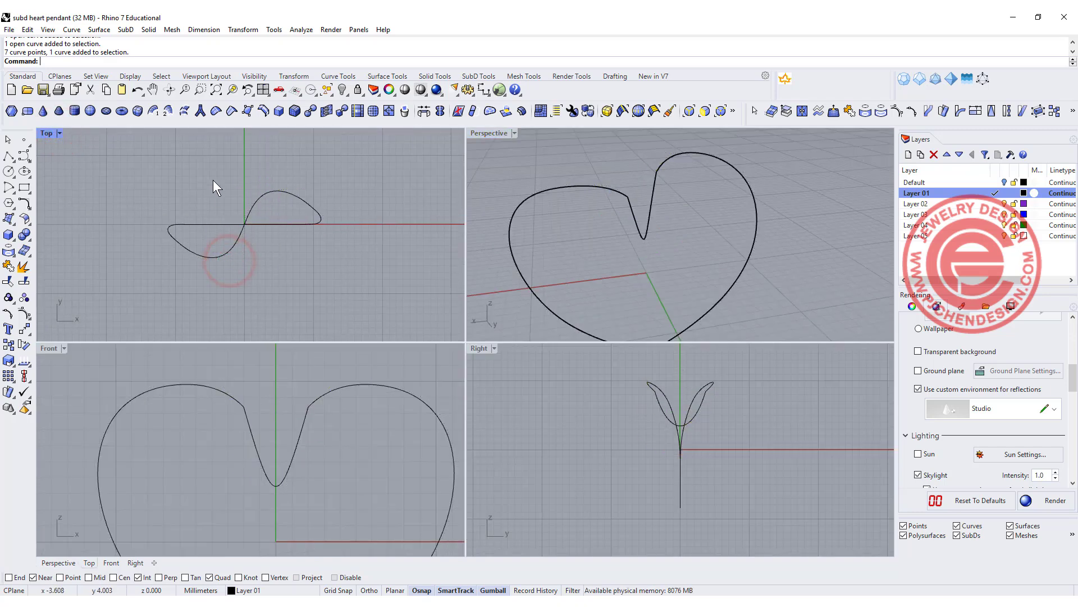
Show the control points of all three heart curves and rotate the ones around the notch counterclockwise in the Top viewport.
click(634, 223)
shift+click(608, 191)
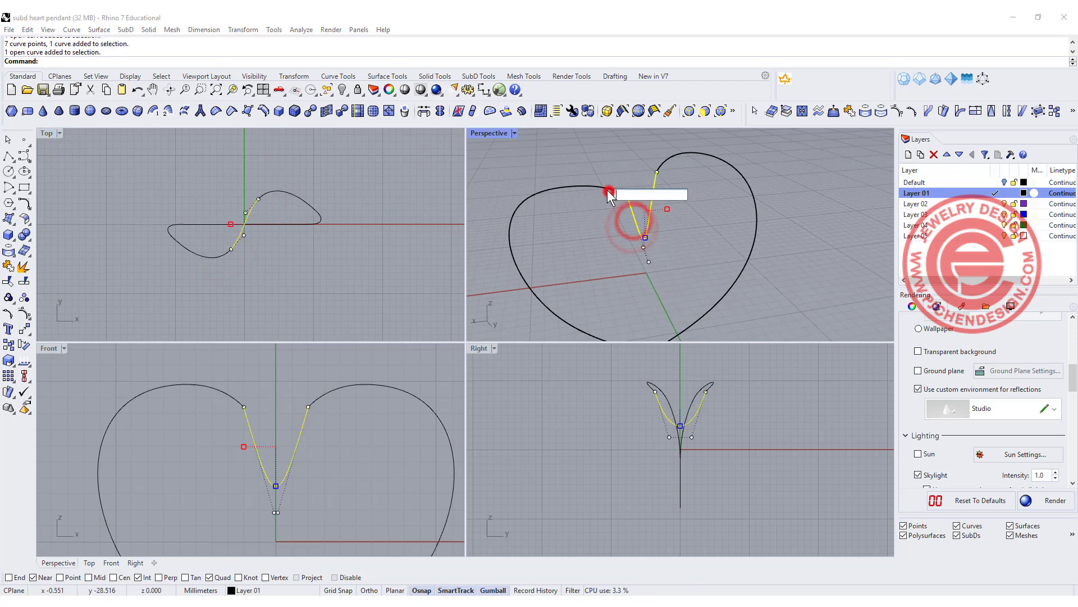
shift+click(592, 184)
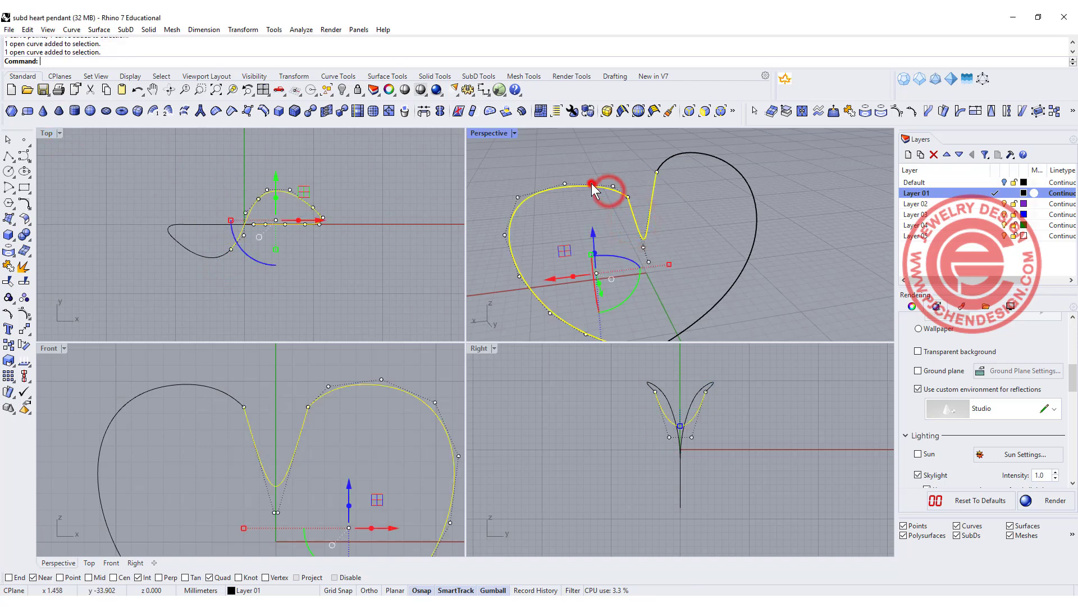
shift+click(676, 158)
drag(197, 366, 359, 548)
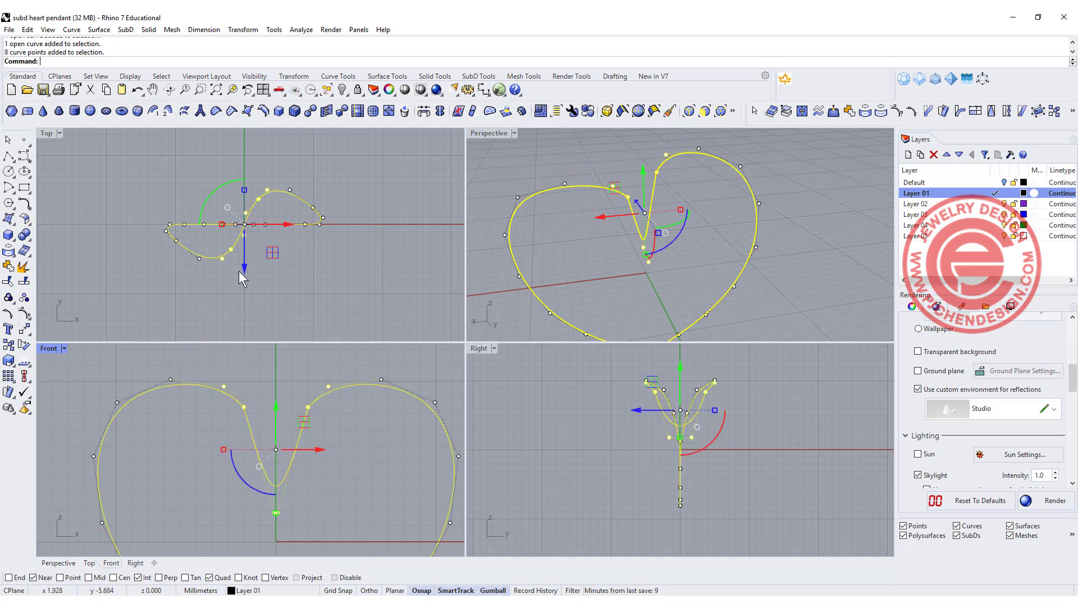
drag(222, 186, 180, 210)
Join the two twisted heart halves and the notch blend into one curve.
right_drag(754, 260, 757, 221)
click(756, 219)
right_drag(667, 139, 629, 189)
right_click(693, 206)
right_drag(693, 207, 668, 202)
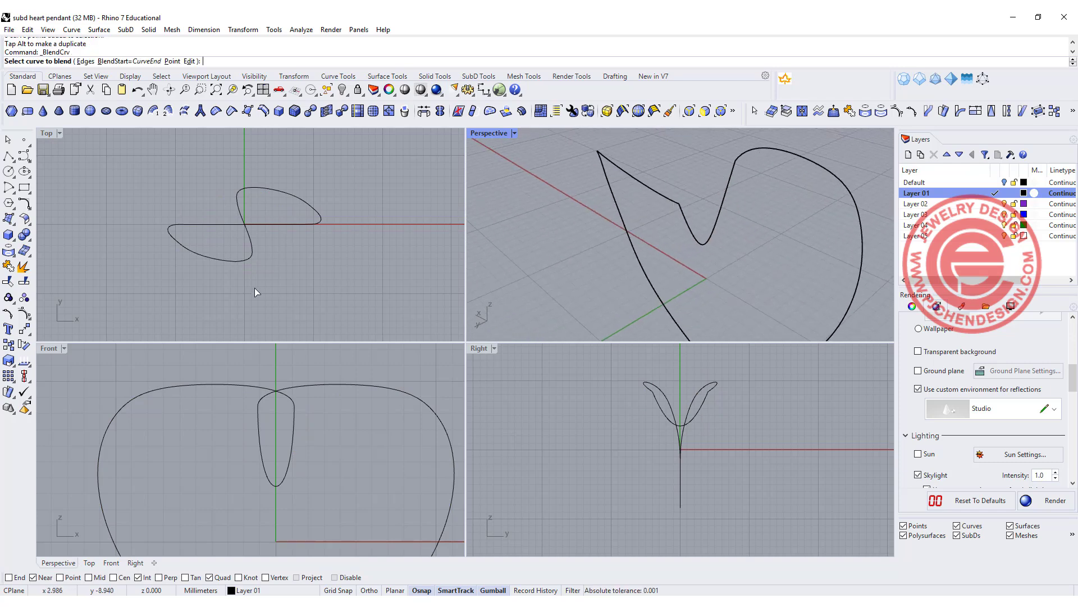
right_drag(618, 238, 646, 225)
drag(755, 256, 635, 180)
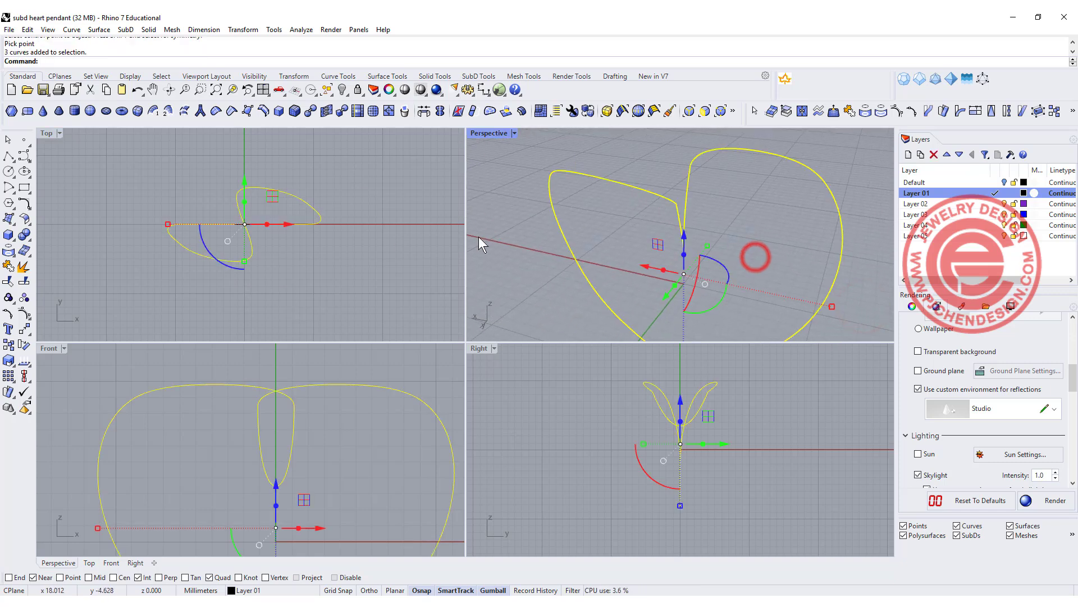
click(8, 267)
Show the joined curve's control points and rotate the notch points plus one neighbour per side further counterclockwise in the Top viewport.
click(23, 313)
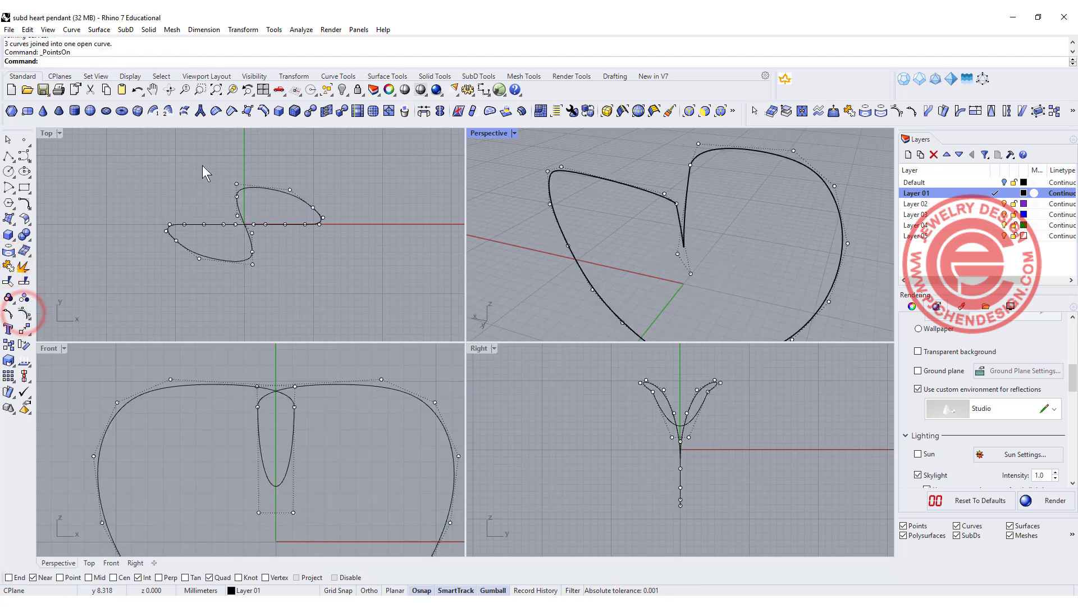
drag(219, 353, 345, 526)
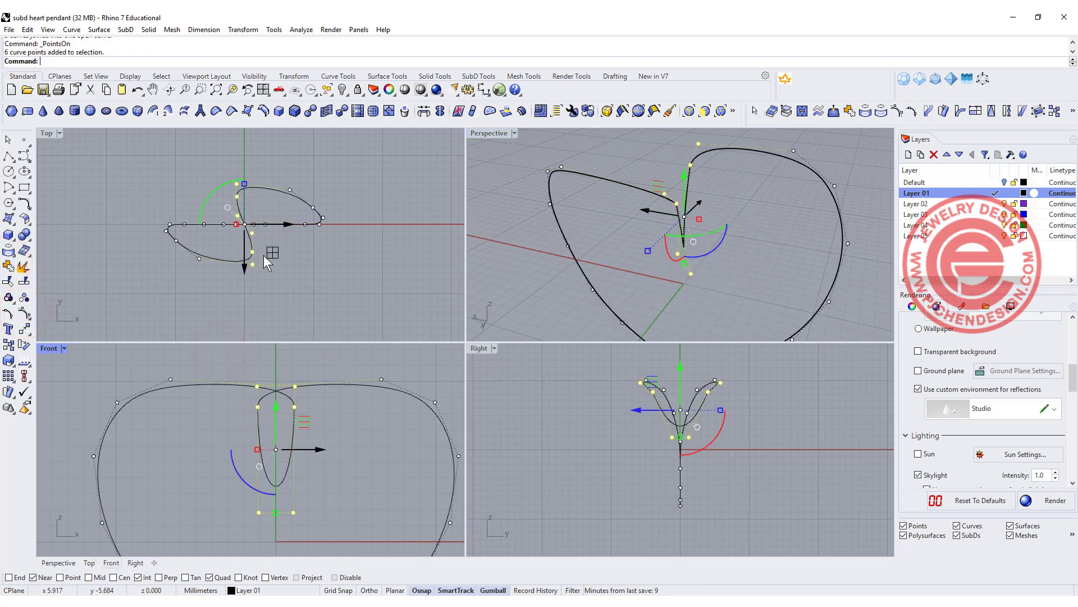
shift+click(290, 189)
shift+click(198, 258)
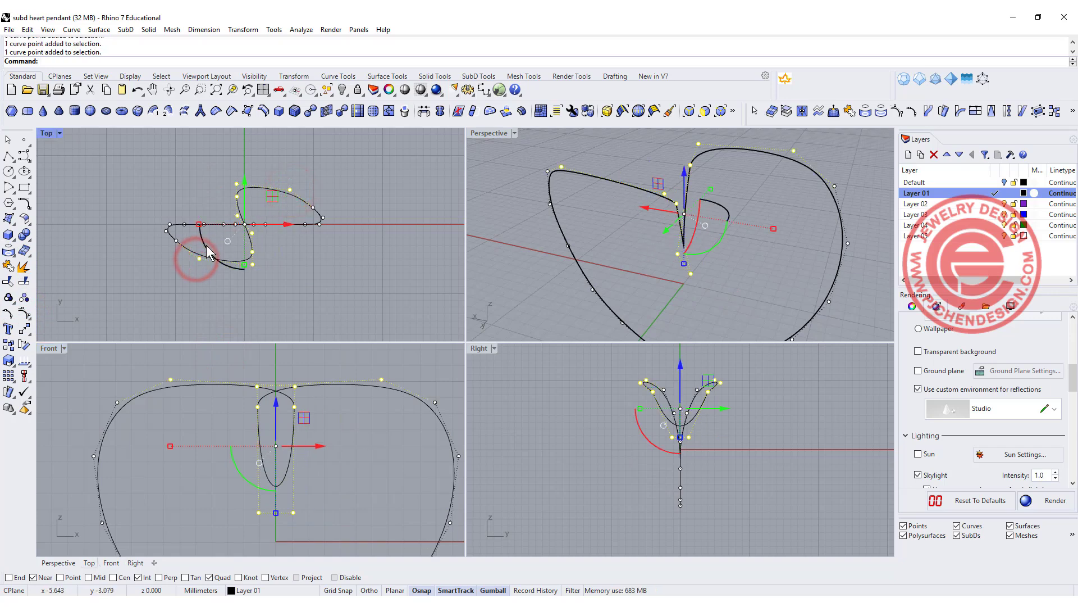
drag(206, 245, 220, 260)
click(506, 267)
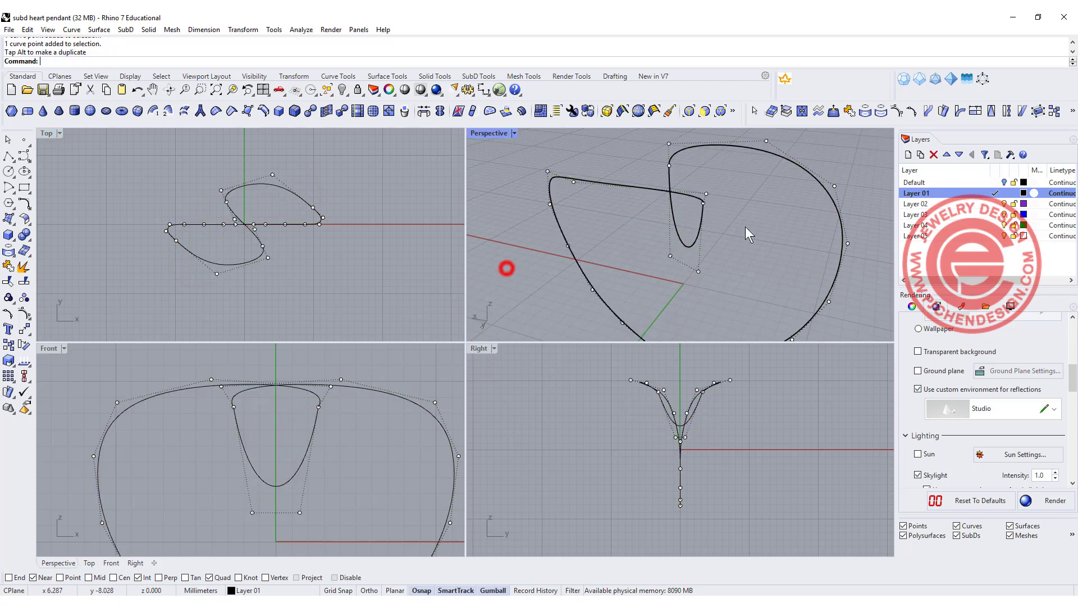
Rebuild the joined heart curve with a point count of 24 and Make SubD friendly enabled.
mouse_move(746, 227)
right_down()
mouse_move(591, 183)
mouse_move(571, 190)
mouse_move(795, 215)
mouse_move(744, 223)
right_up()
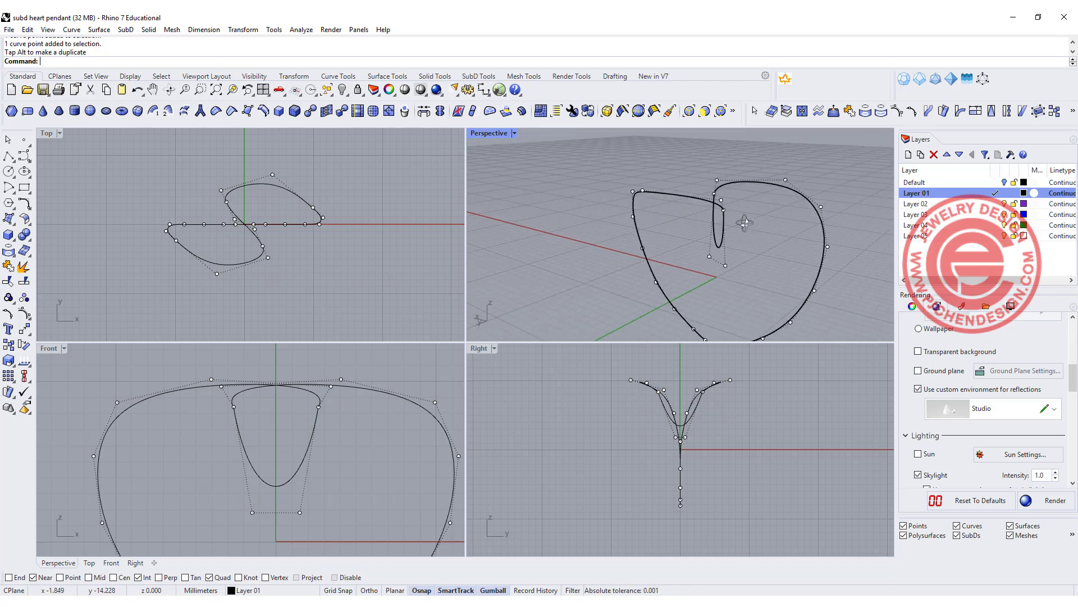
click(775, 189)
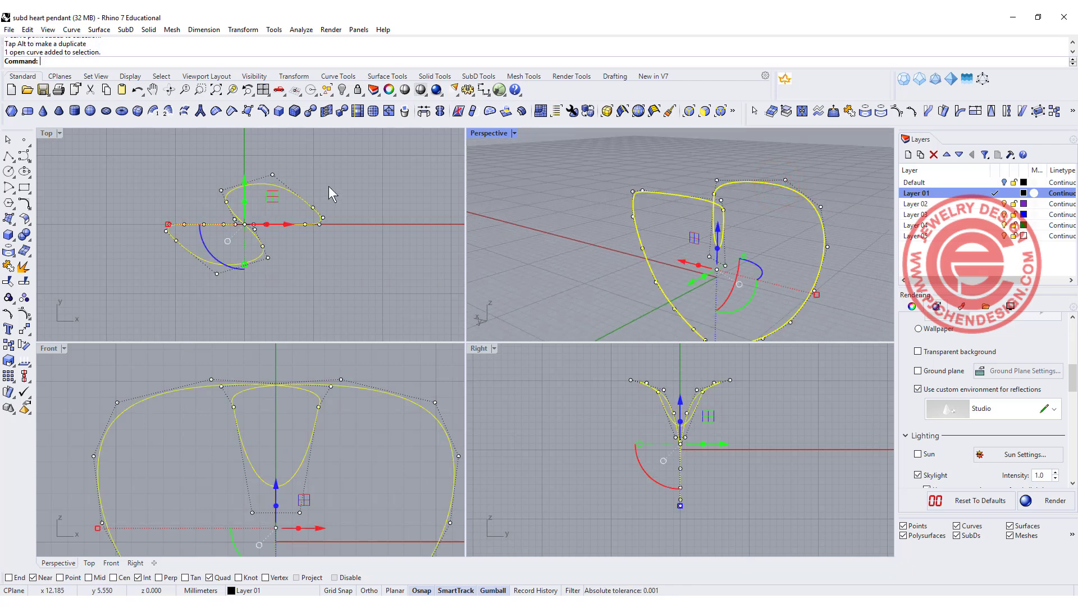
text(Rebuild)
key(Return)
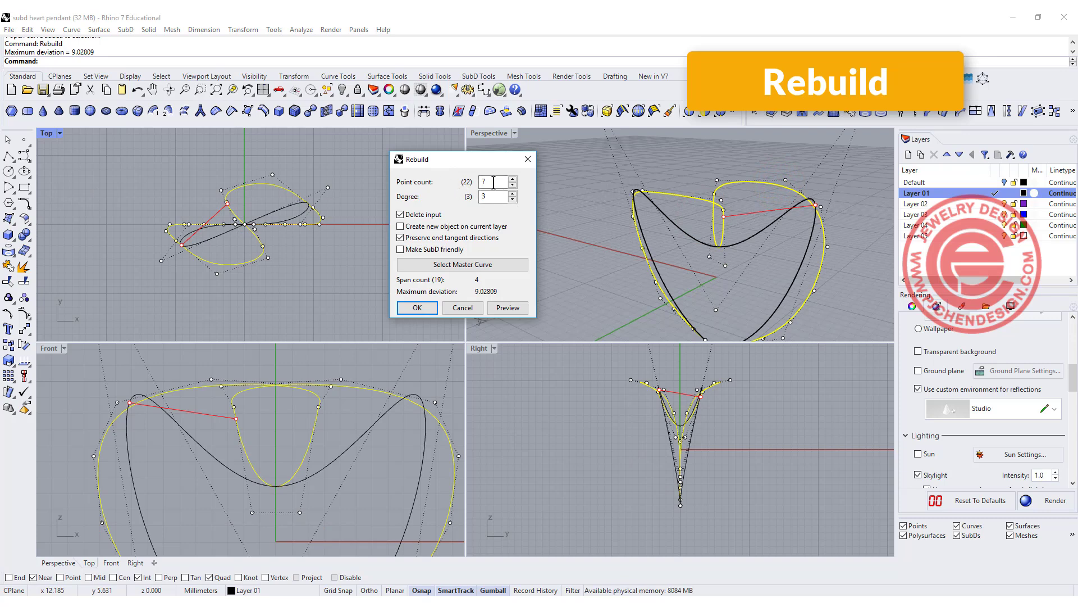
text(24)
right_drag(745, 228, 746, 190)
scroll(743, 208, up, 4)
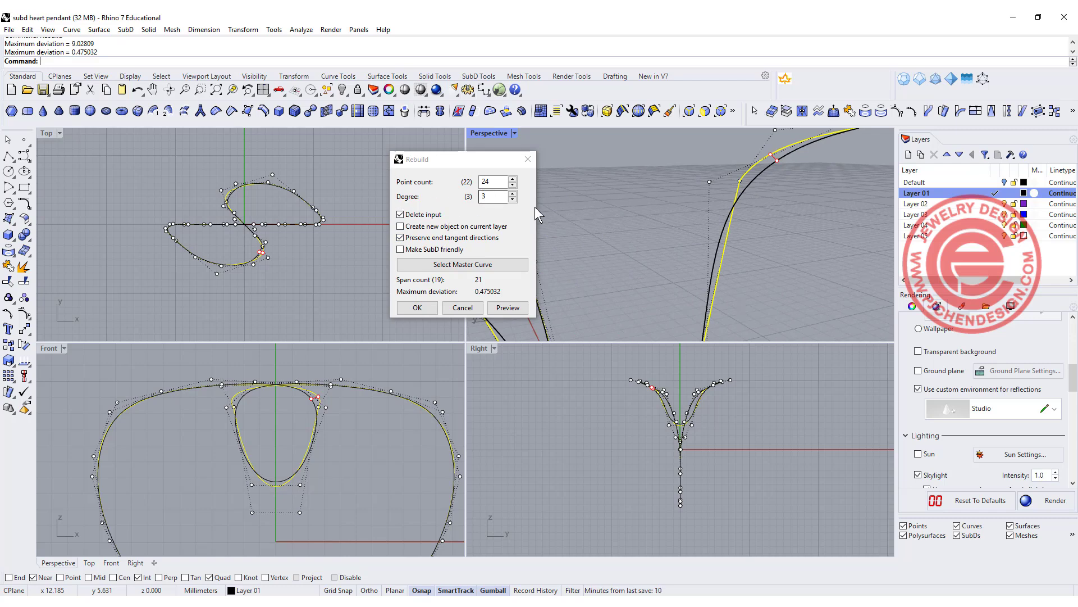
click(400, 250)
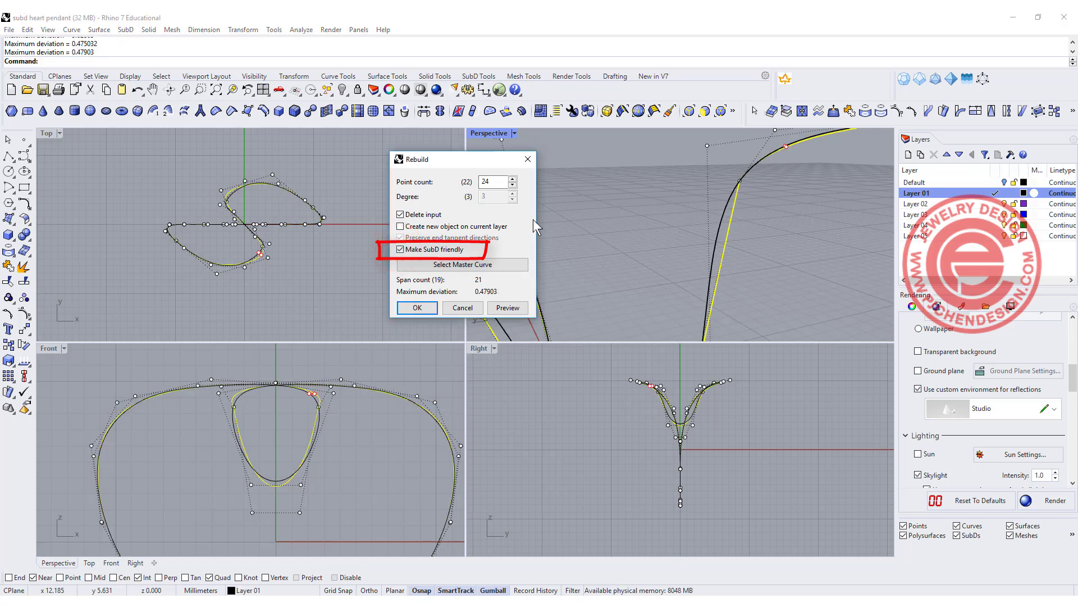
click(418, 307)
Create a pipe with round caps along the rebuilt heart curve, using a radius of about 0.7 mm at both ends.
right_drag(691, 157, 625, 236)
right_drag(285, 240, 355, 234)
right_drag(578, 216, 641, 208)
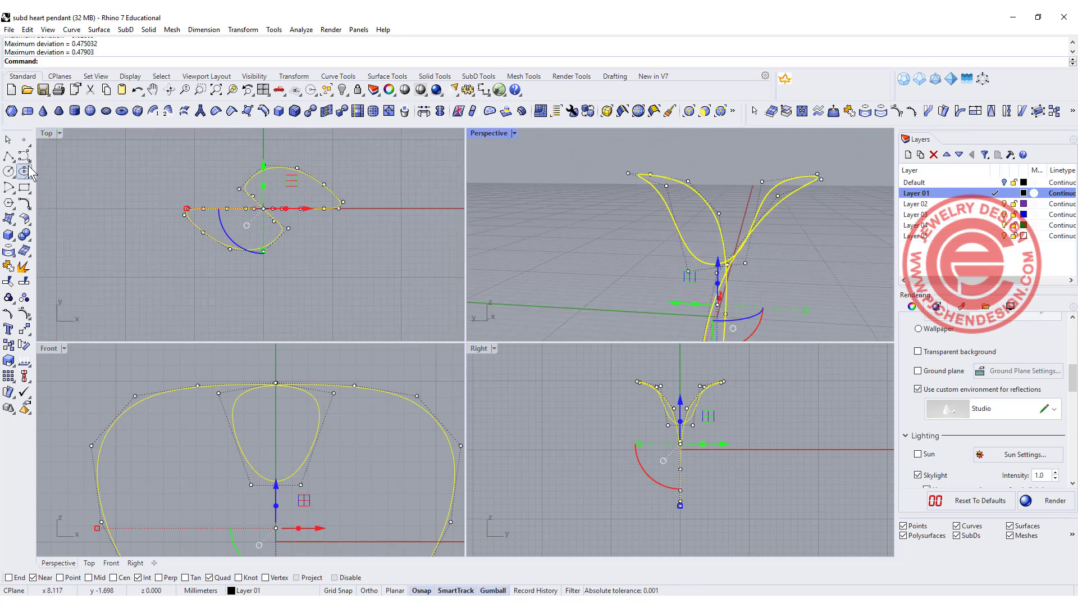
click(12, 238)
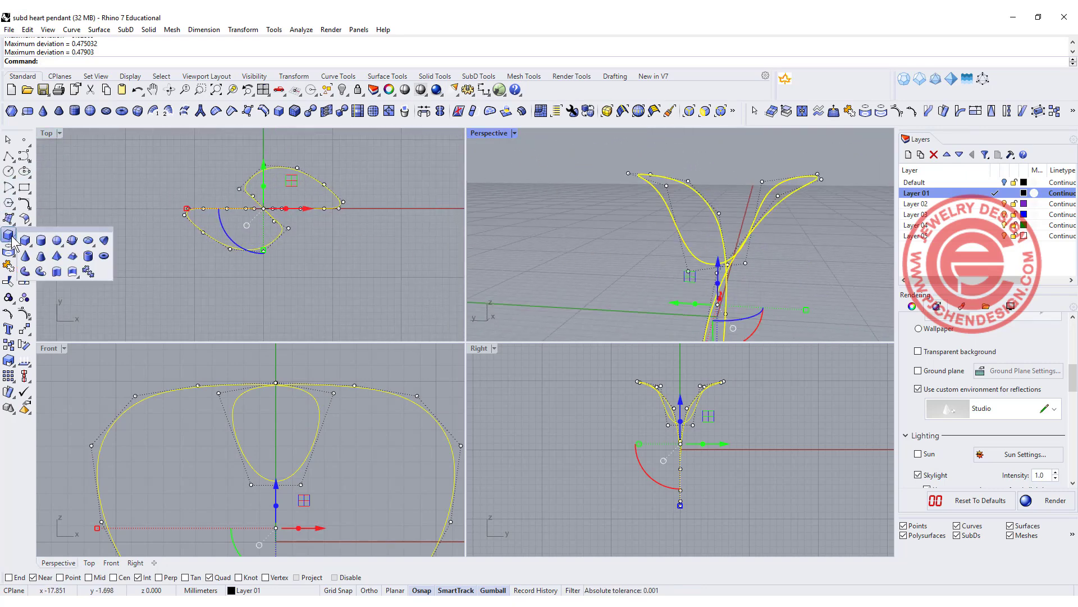
click(41, 272)
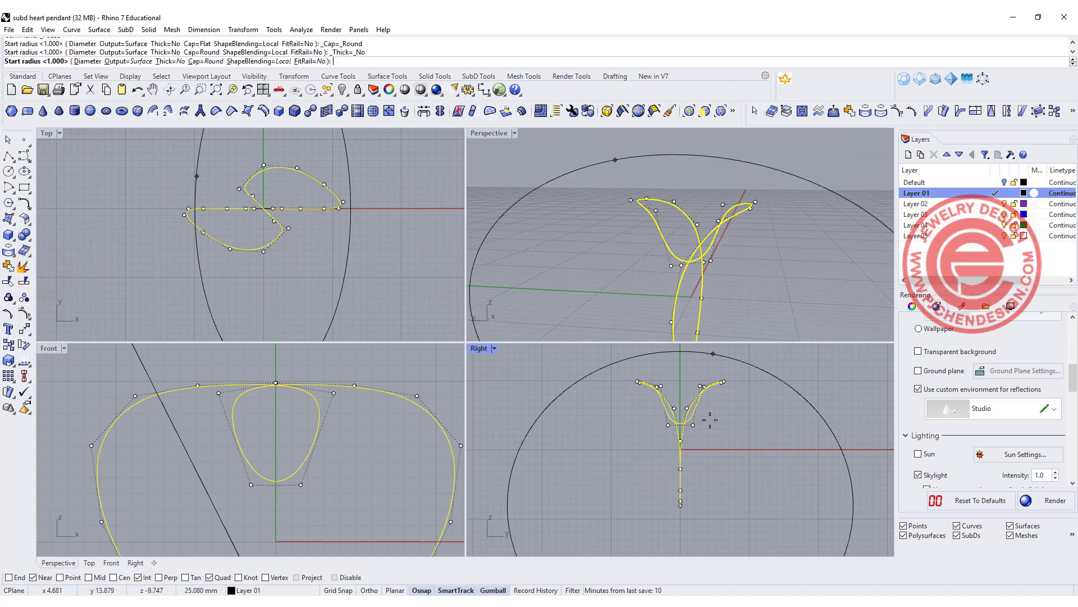
scroll(710, 420, up, 5)
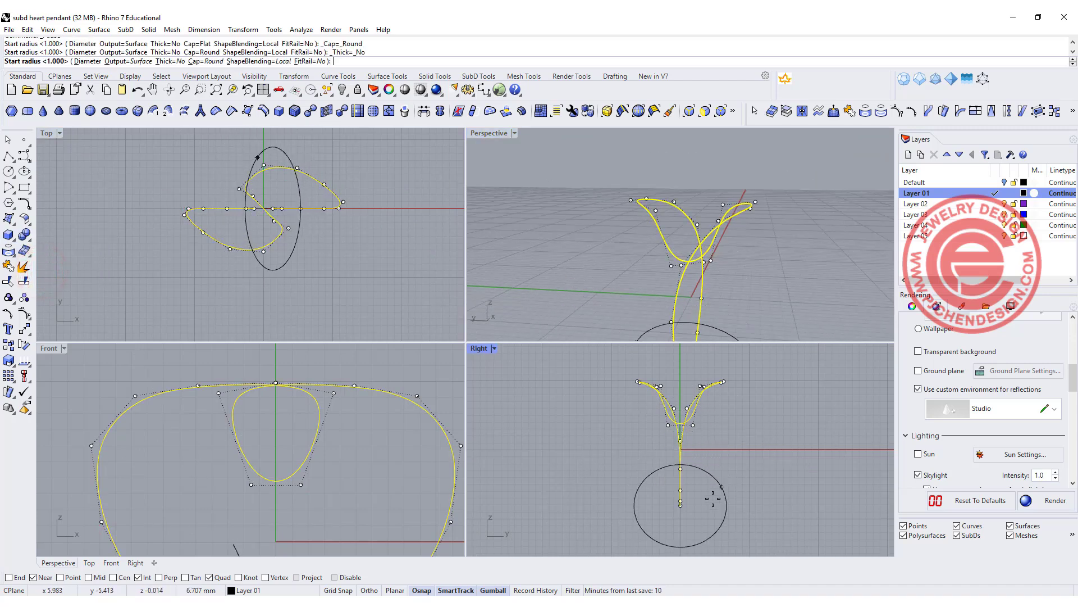
click(645, 490)
key(Return)
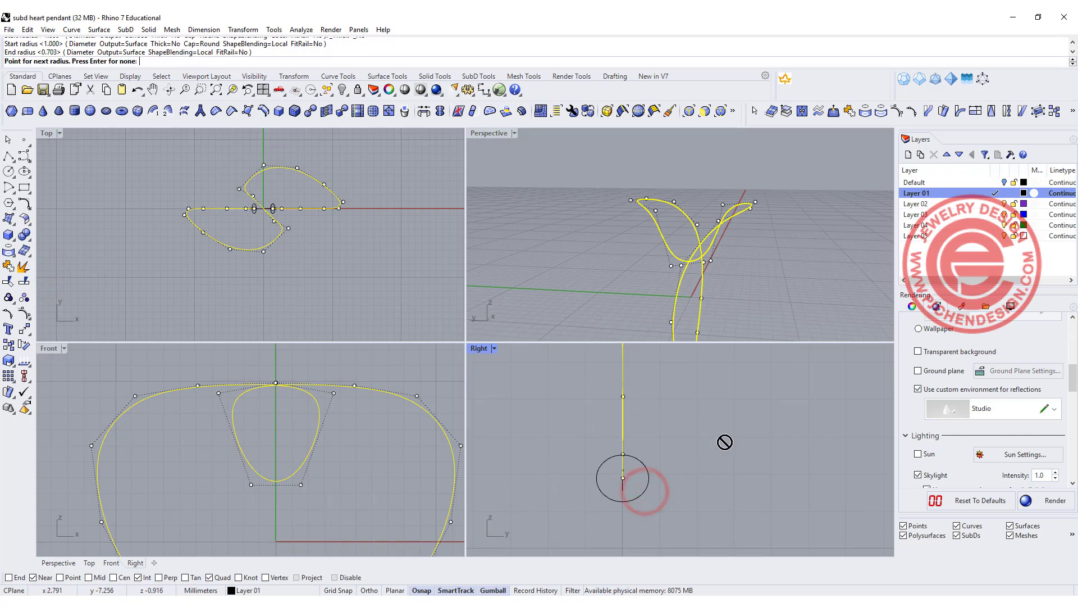
key(Return)
key(Escape)
Undo the pipe, the curve rebuild, the join and both rotations of the notch points.
right_drag(566, 178, 713, 264)
scroll(275, 226, up, 4)
scroll(277, 232, up, 2)
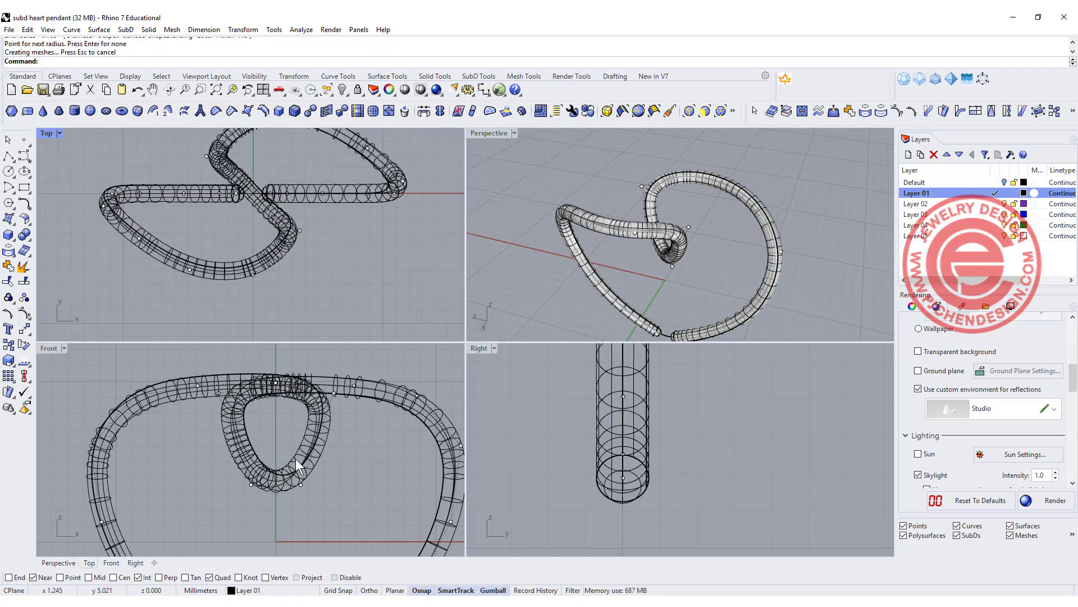
scroll(296, 458, down, 3)
right_drag(673, 261, 342, 237)
key(ctrl+z)
key(ctrl+z)
key(ctrl+z)
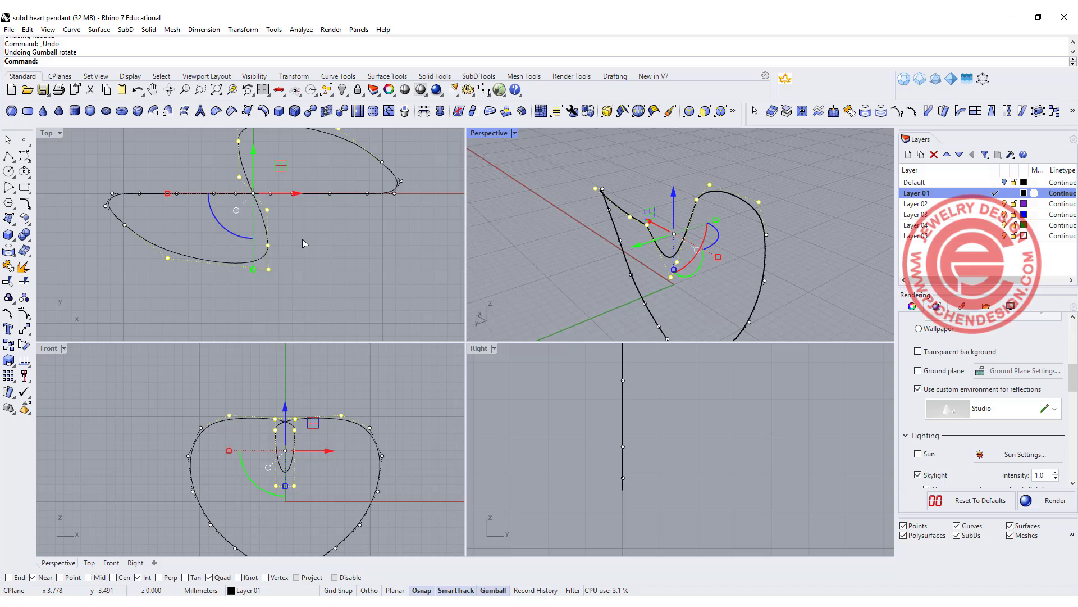
key(ctrl+z)
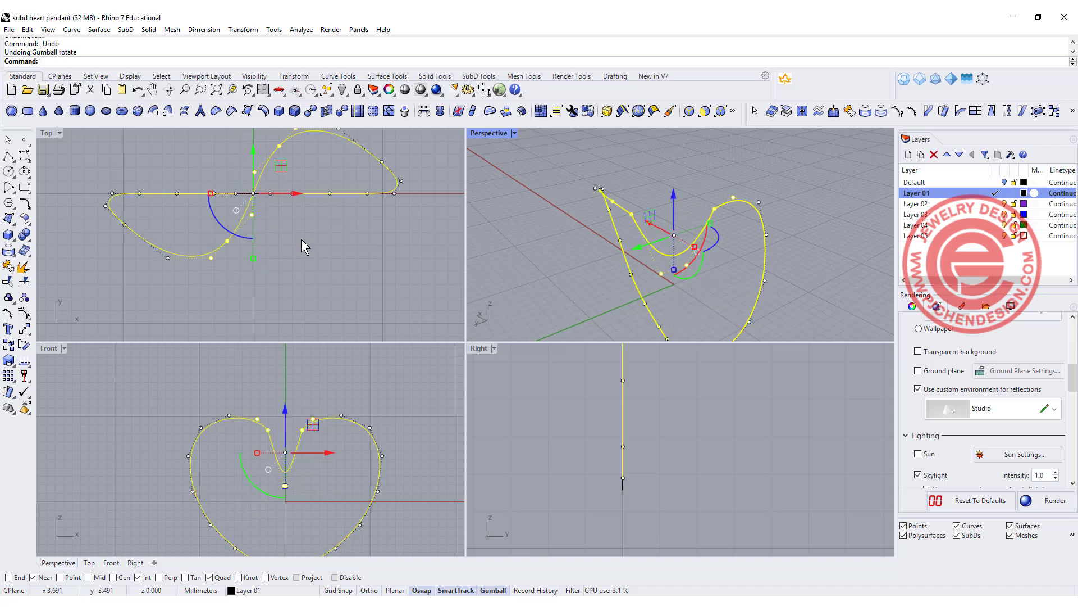
Join the two heart halves and the notch blend curve into one closed curve.
click(335, 265)
right_drag(542, 260, 697, 227)
click(706, 229)
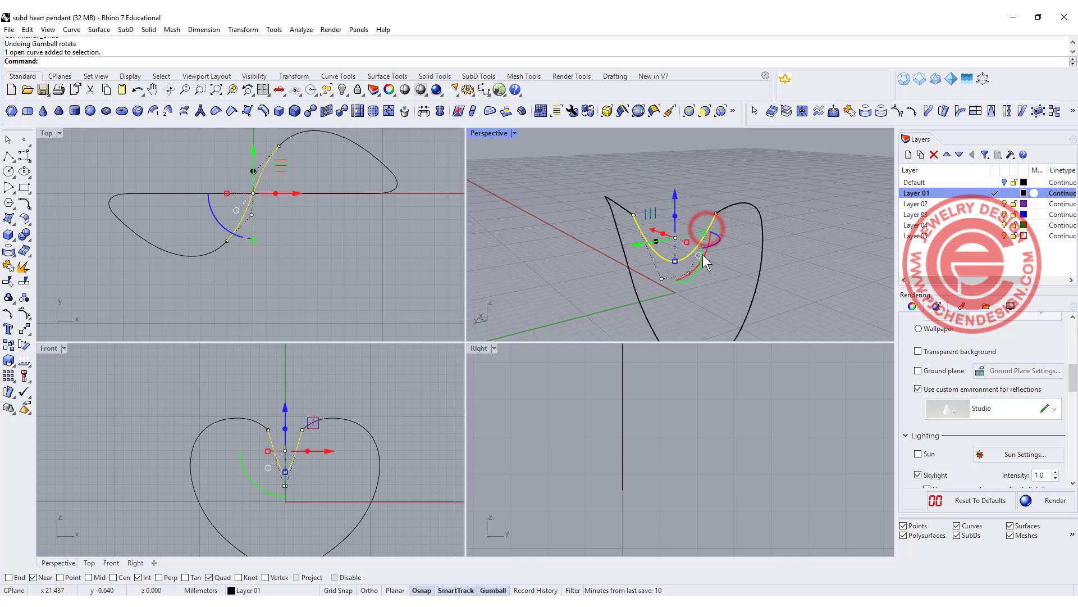
click(825, 279)
drag(815, 292, 574, 227)
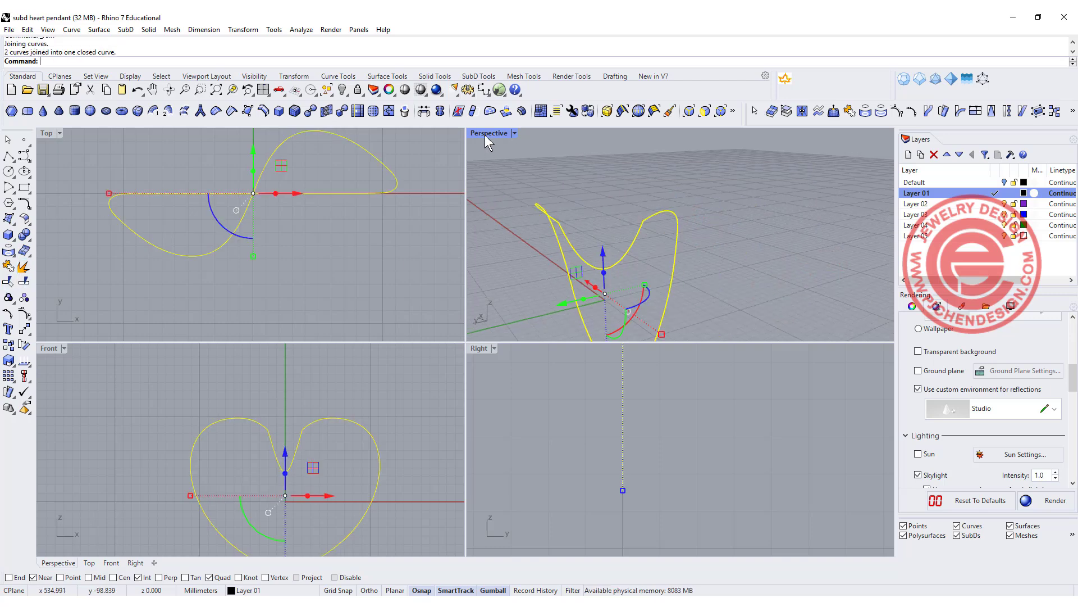
Rebuild the closed heart curve with a point count of 24 and Make SubD friendly enabled.
double_click(484, 132)
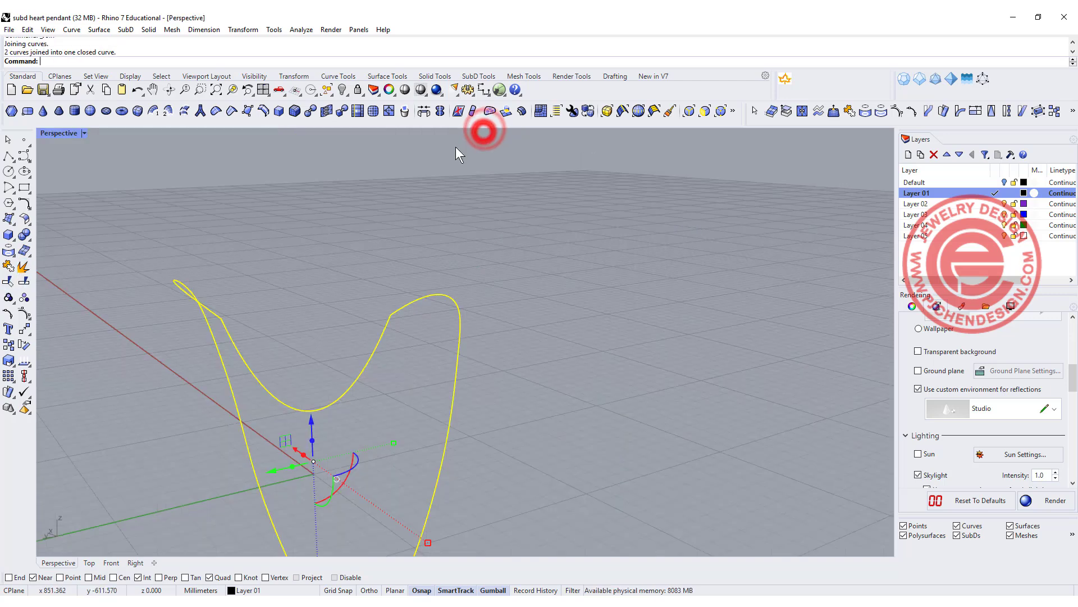
text(Rebuild)
key(Return)
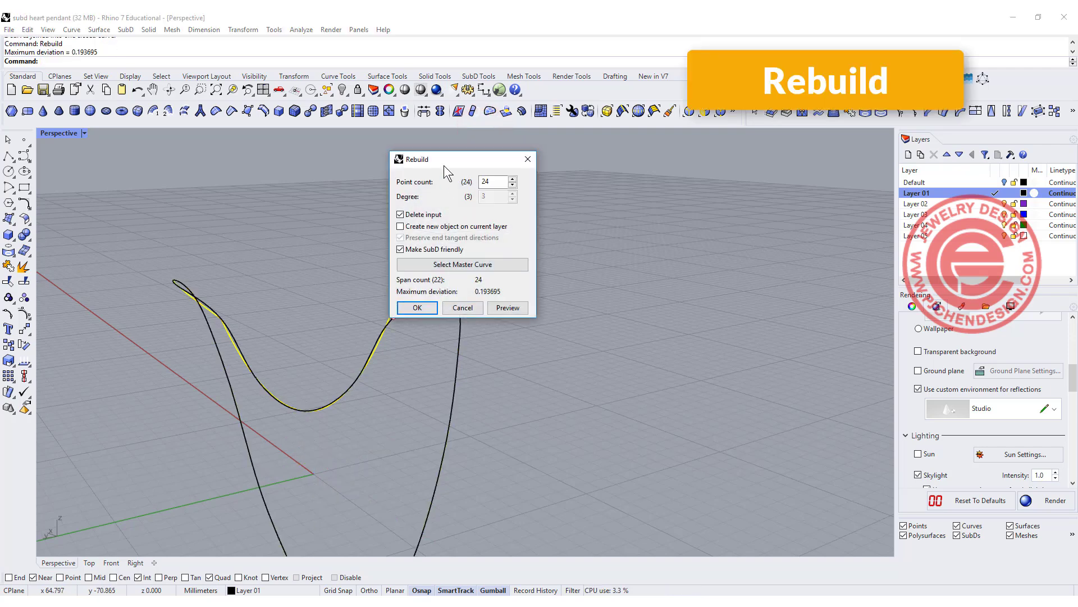
drag(443, 165, 713, 186)
right_drag(349, 343, 565, 285)
click(693, 333)
right_drag(438, 320, 302, 226)
Show the rebuilt curve's control points and move the three lowest notch points slightly up along Z in the Front viewport.
double_click(56, 135)
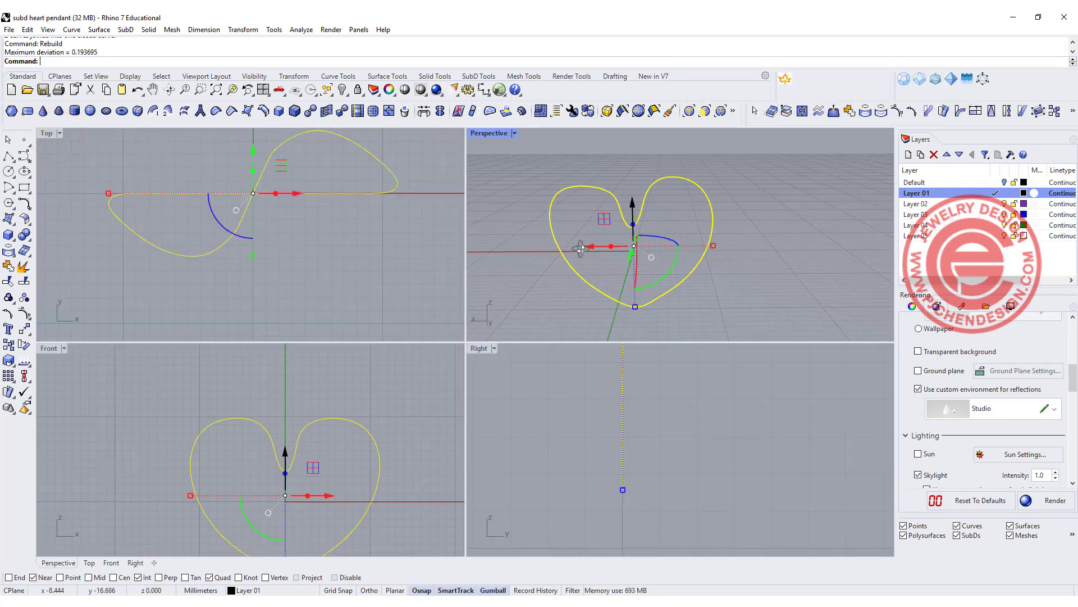
right_drag(581, 249, 561, 253)
scroll(646, 233, up, 4)
right_drag(674, 236, 621, 242)
scroll(639, 213, up, 5)
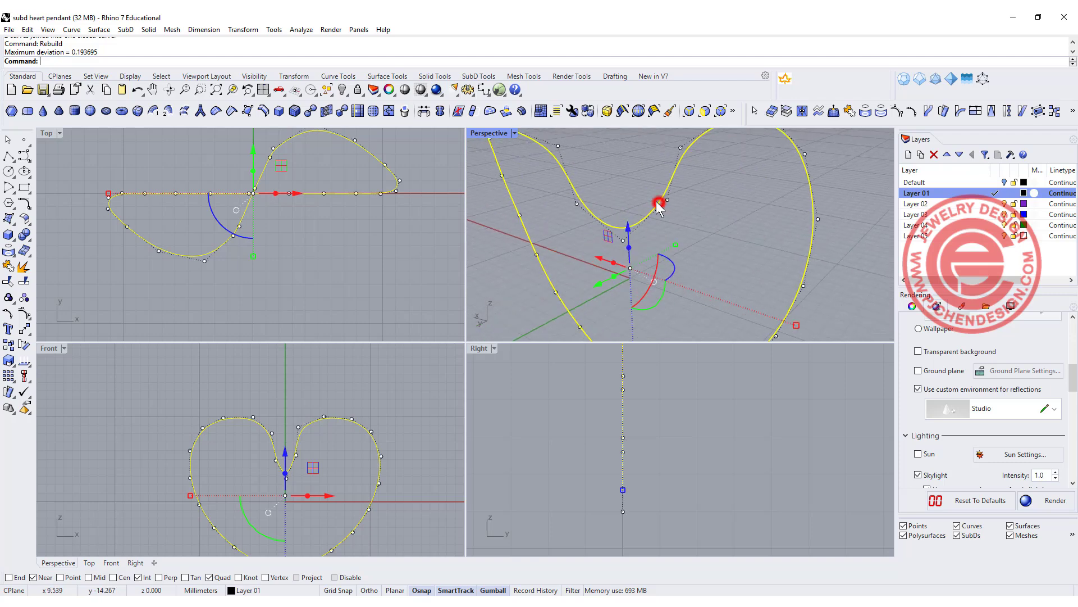
drag(540, 189, 702, 250)
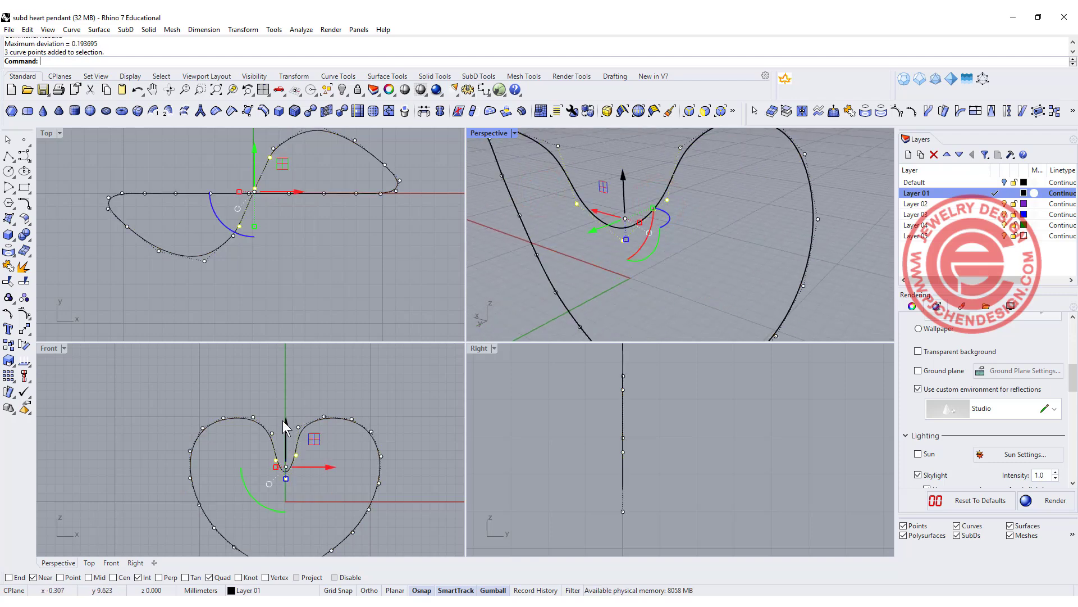
mouse_move(282, 420)
mouse_down()
mouse_move(291, 412)
mouse_move(291, 421)
mouse_up()
click(357, 479)
key(Escape)
scroll(668, 220, down, 6)
right_drag(674, 240, 694, 213)
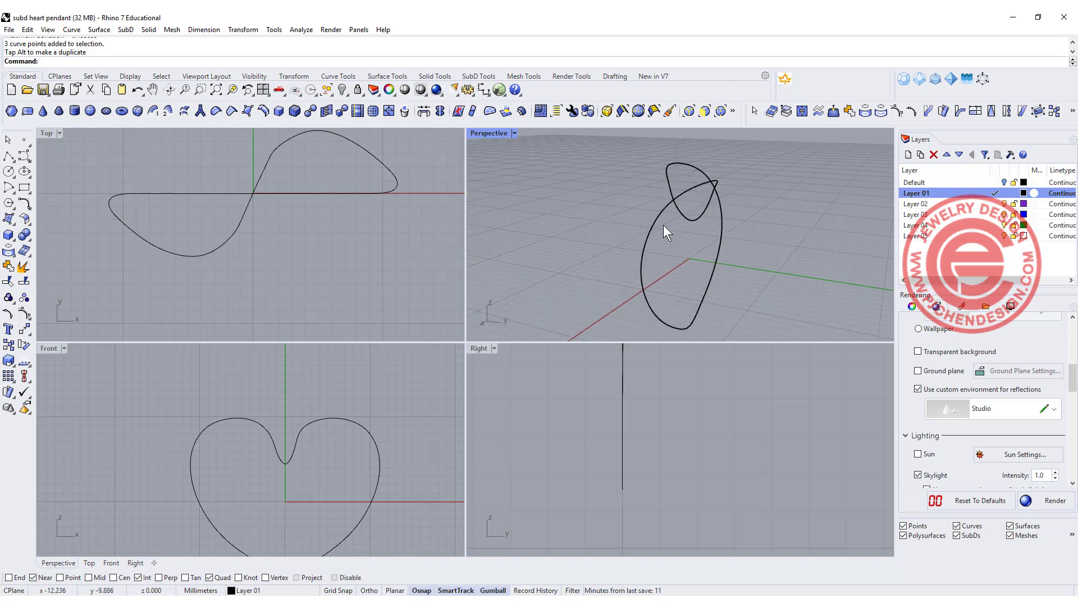
right_drag(703, 161, 396, 197)
scroll(267, 161, up, 3)
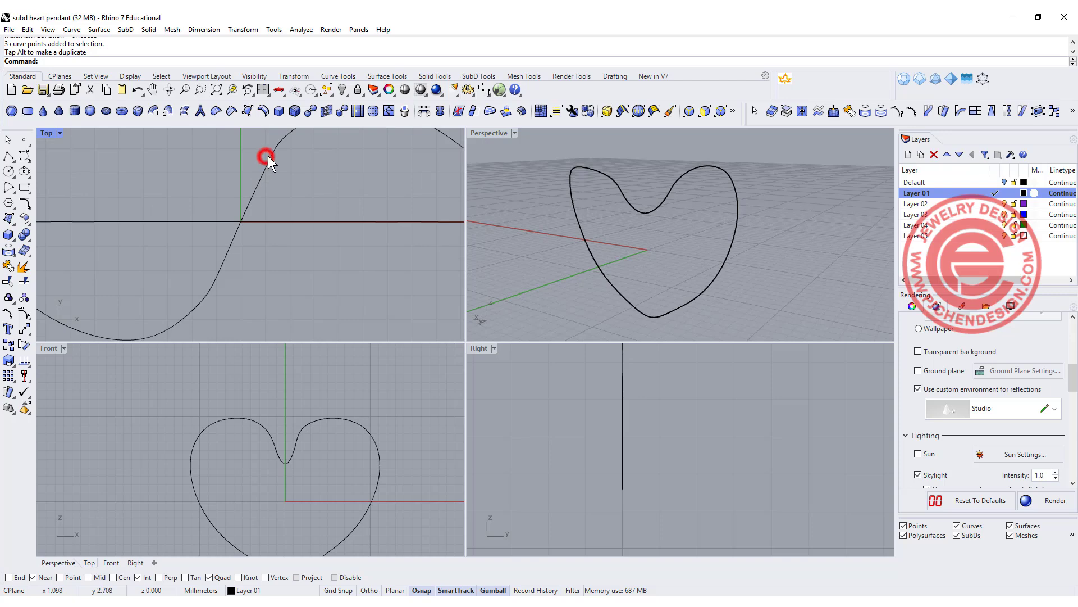
Smooth the heart curve with a factor of 0.0814203 per step and one smoothing step.
click(268, 156)
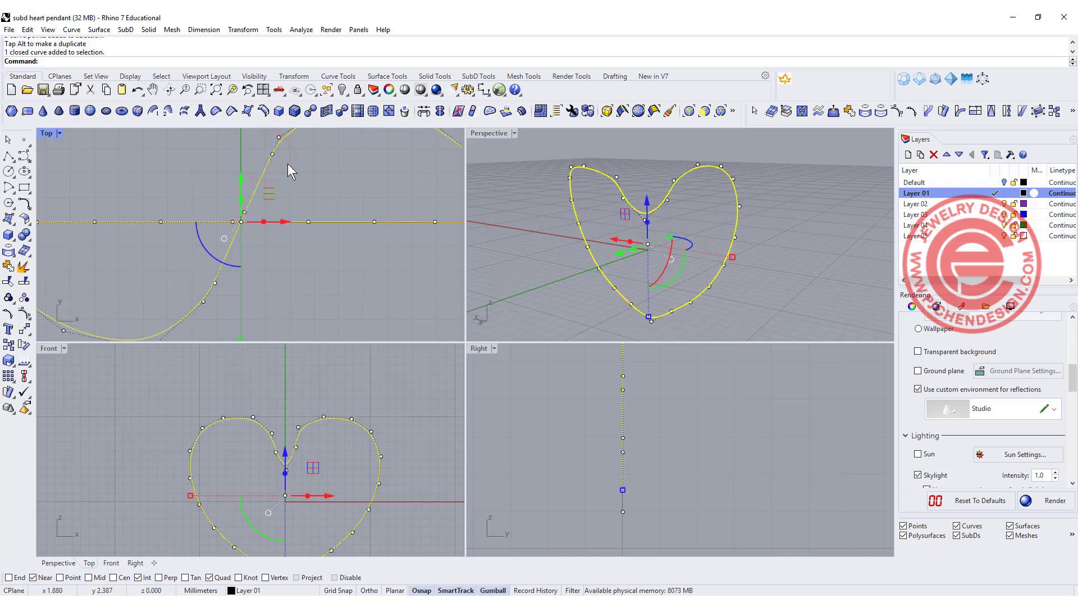
scroll(228, 357, down, 2)
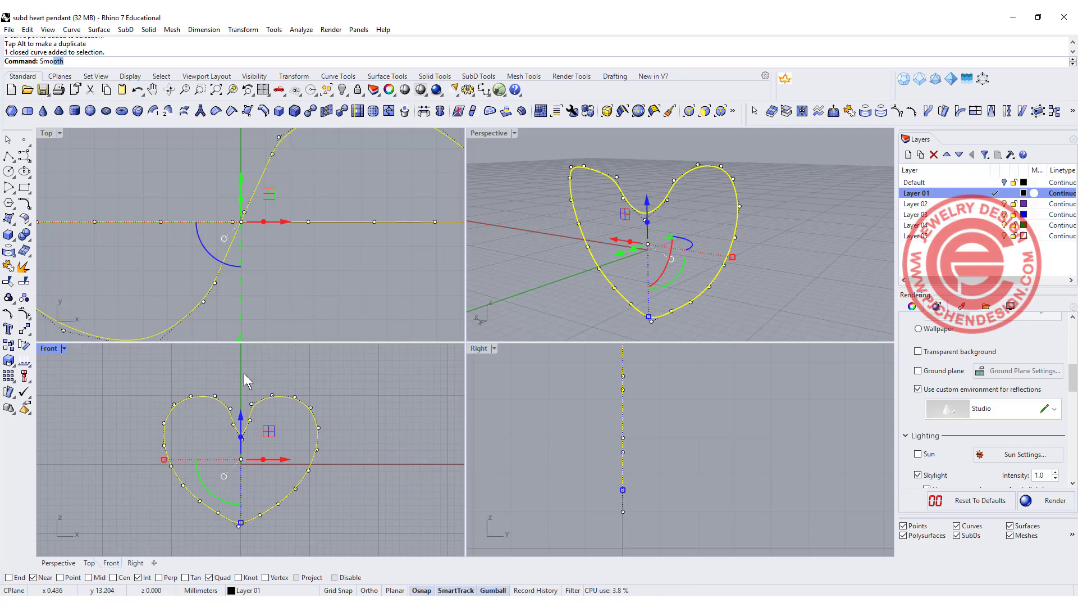
key(Return)
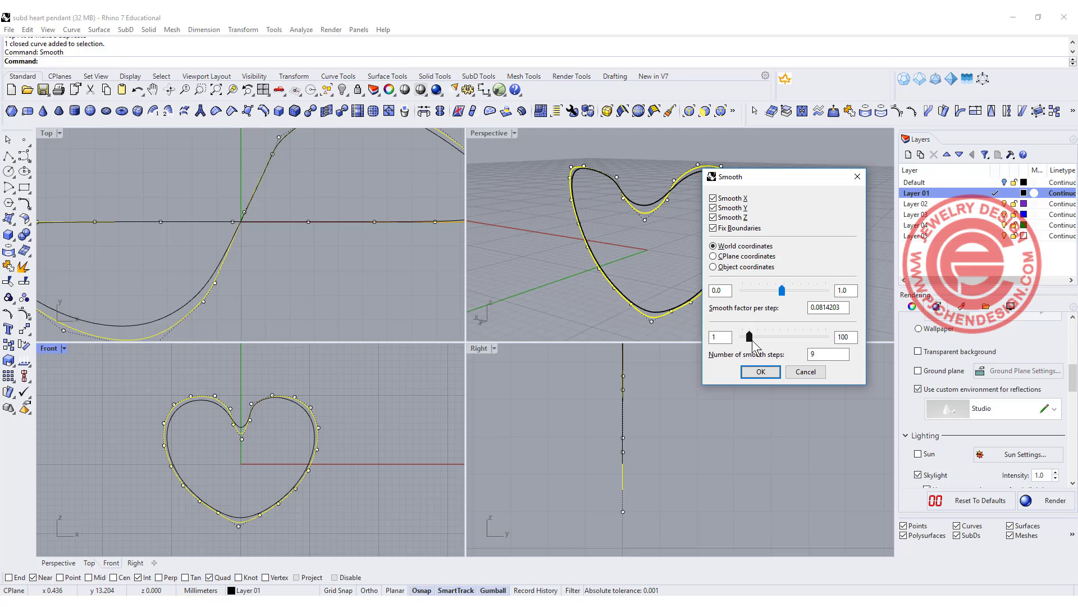
drag(751, 339, 741, 340)
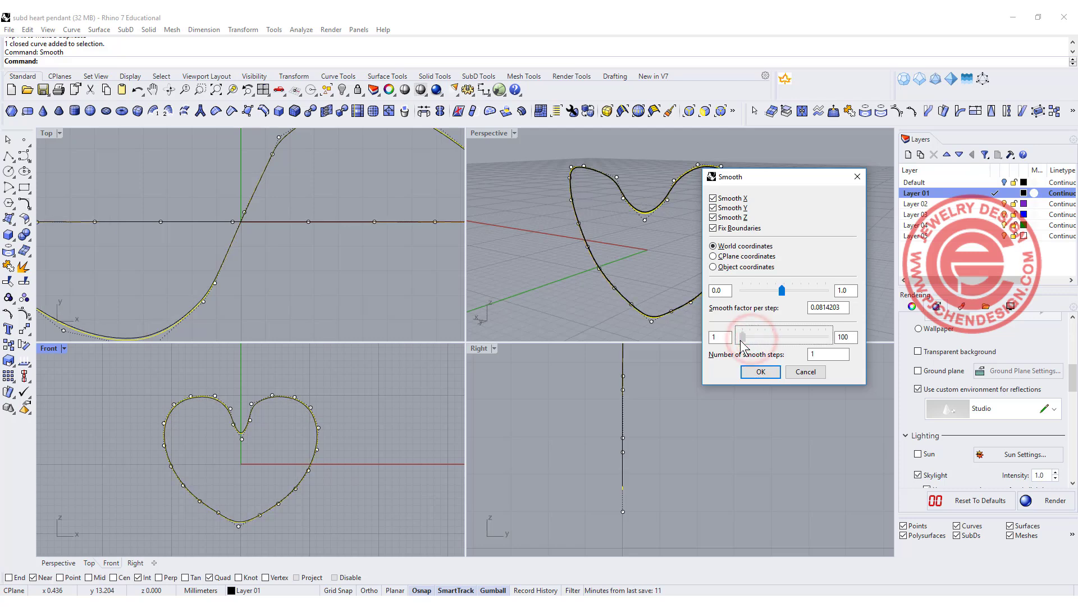
click(771, 372)
click(813, 283)
right_drag(649, 197, 637, 218)
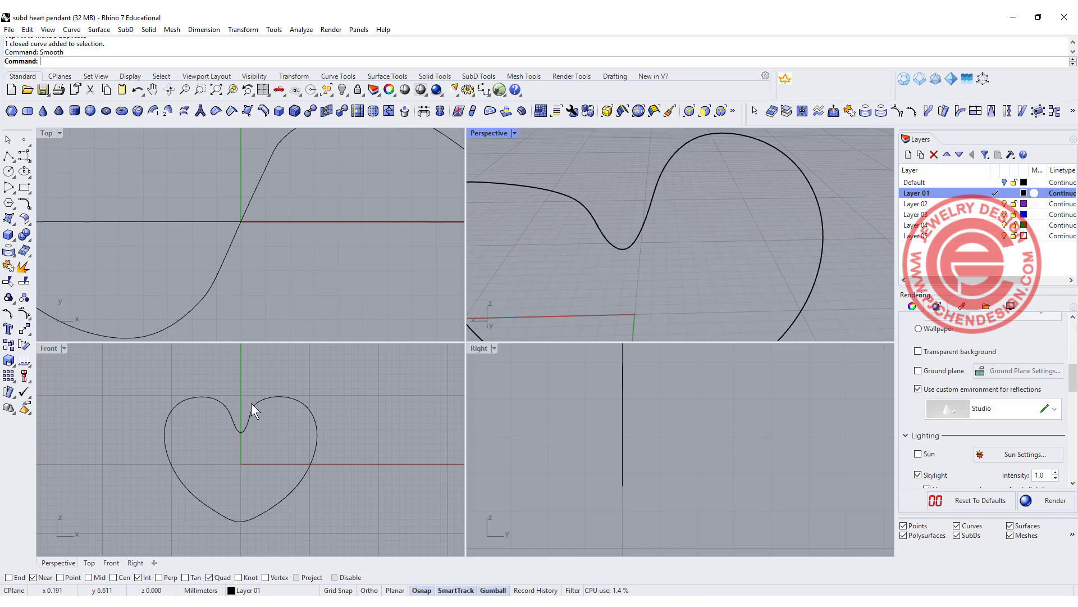
Delete surplus control points beside the notch of the heart curve to even out its flow.
scroll(286, 227, down, 7)
scroll(301, 191, up, 7)
click(258, 182)
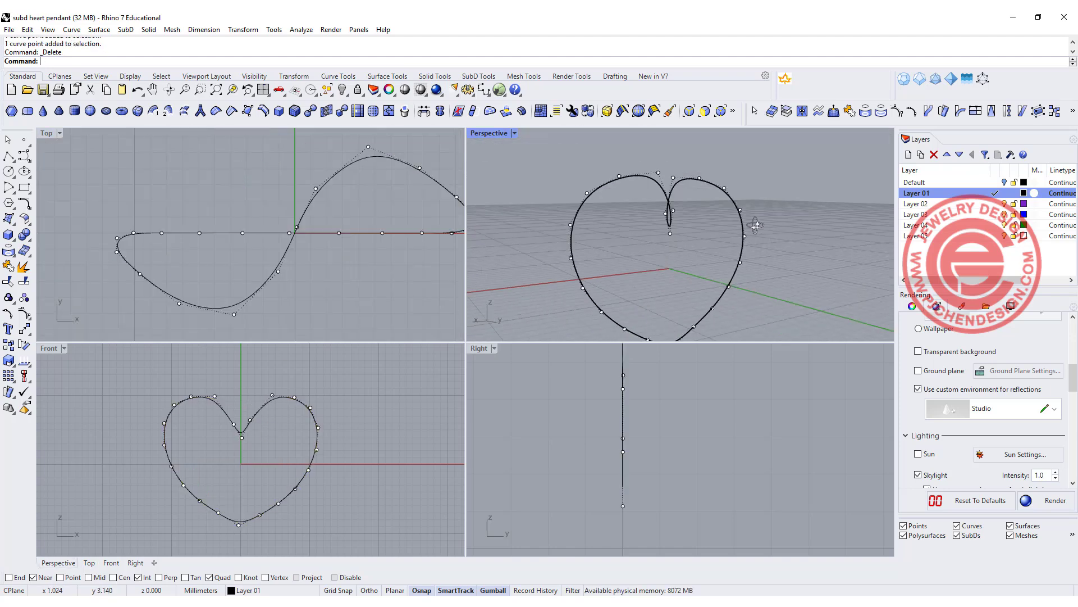
right_drag(754, 226, 604, 242)
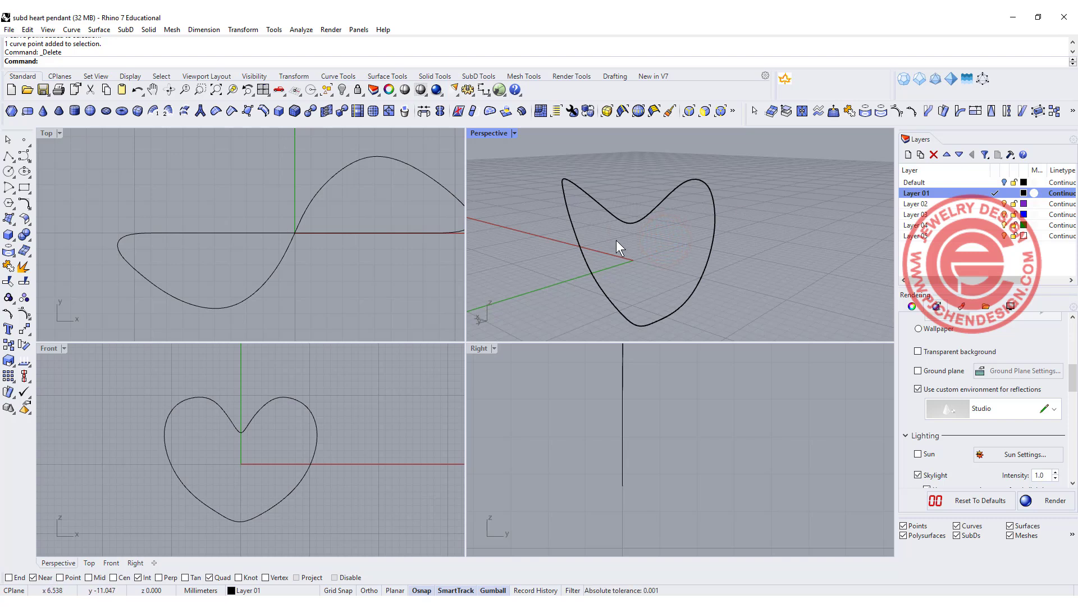
scroll(254, 449, down, 2)
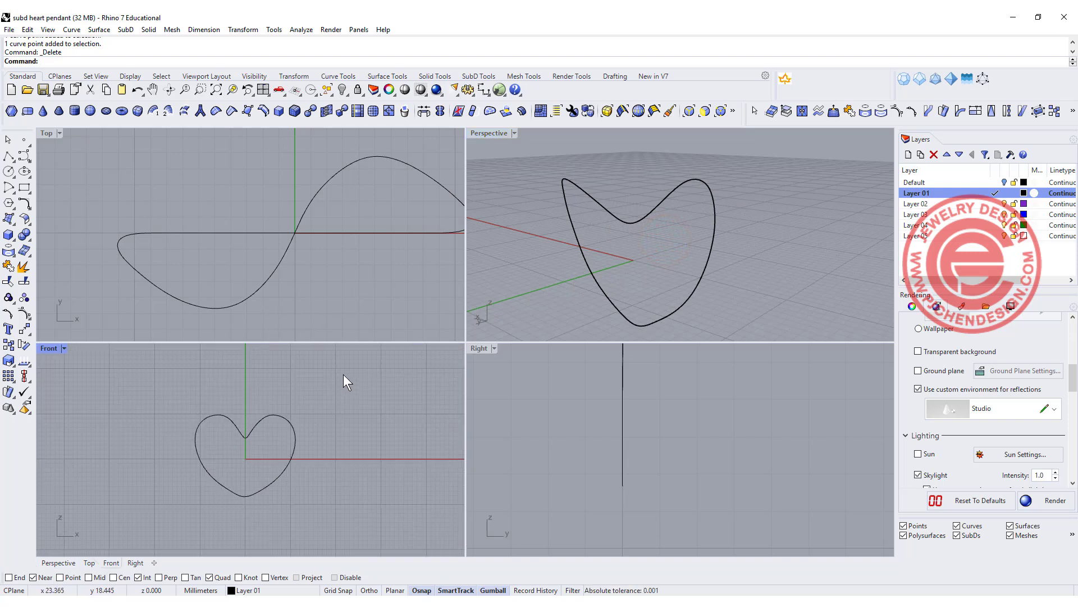
right_drag(618, 254, 658, 260)
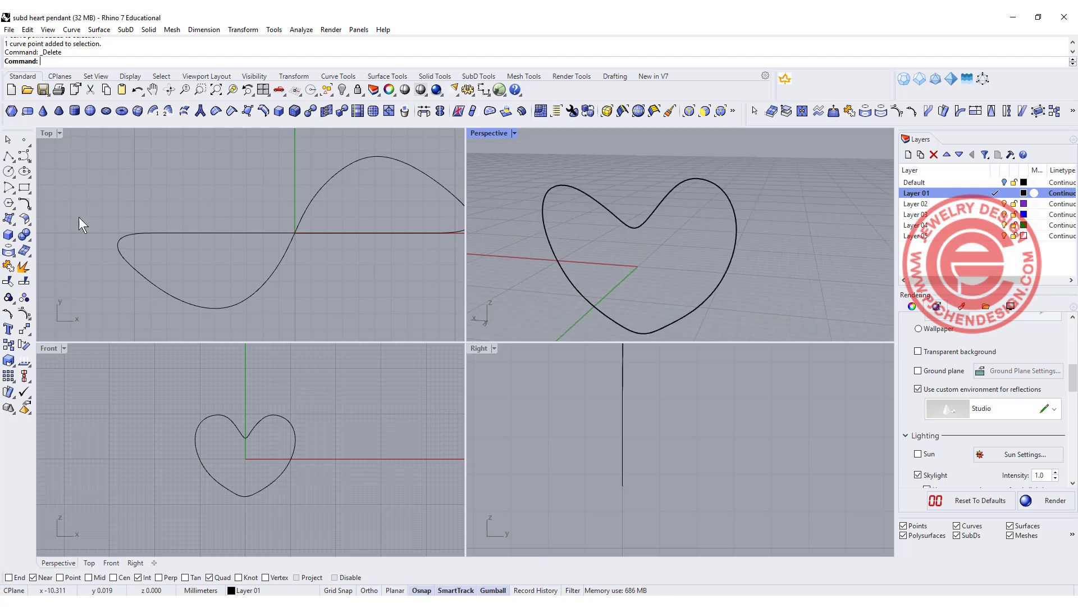
Draw a conic-cornered rounded rectangle about 1.4 by 1.8 mm in the Right viewport, starting from the lowest quadrant point of the heart curve.
click(24, 190)
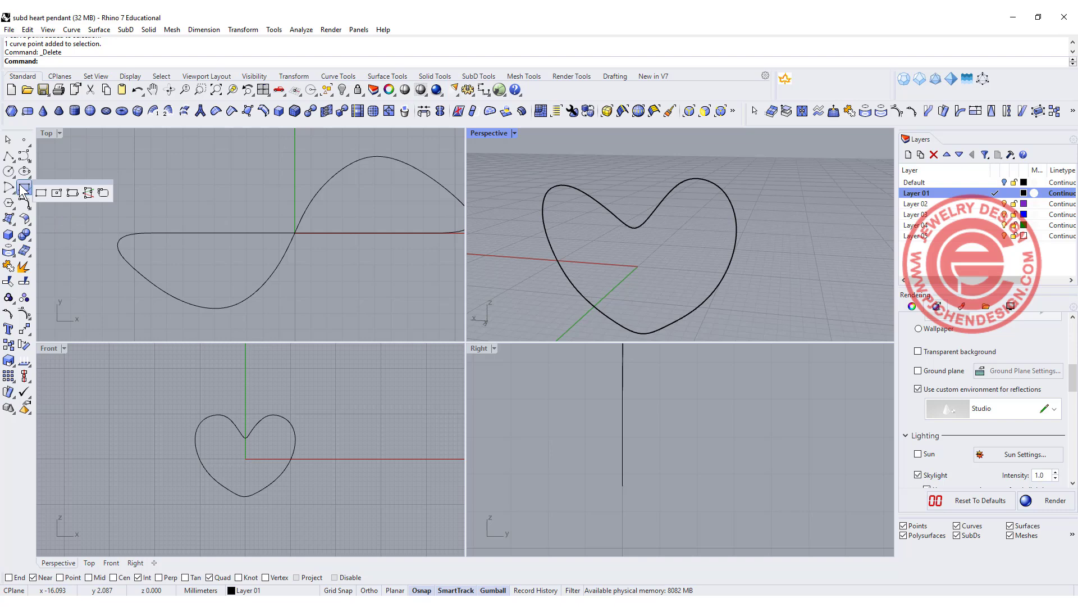
click(73, 193)
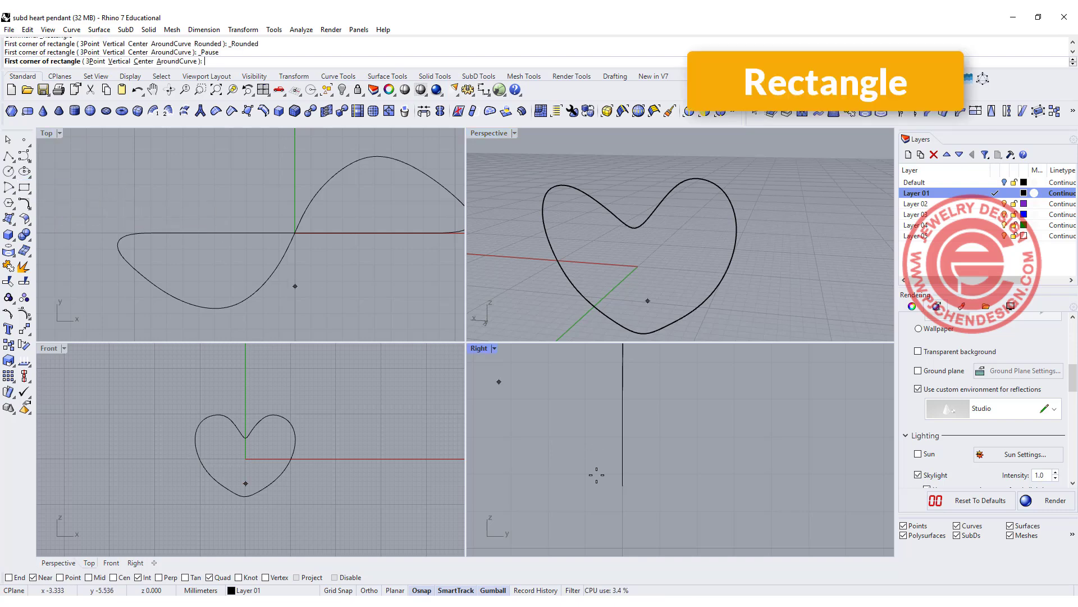
click(632, 453)
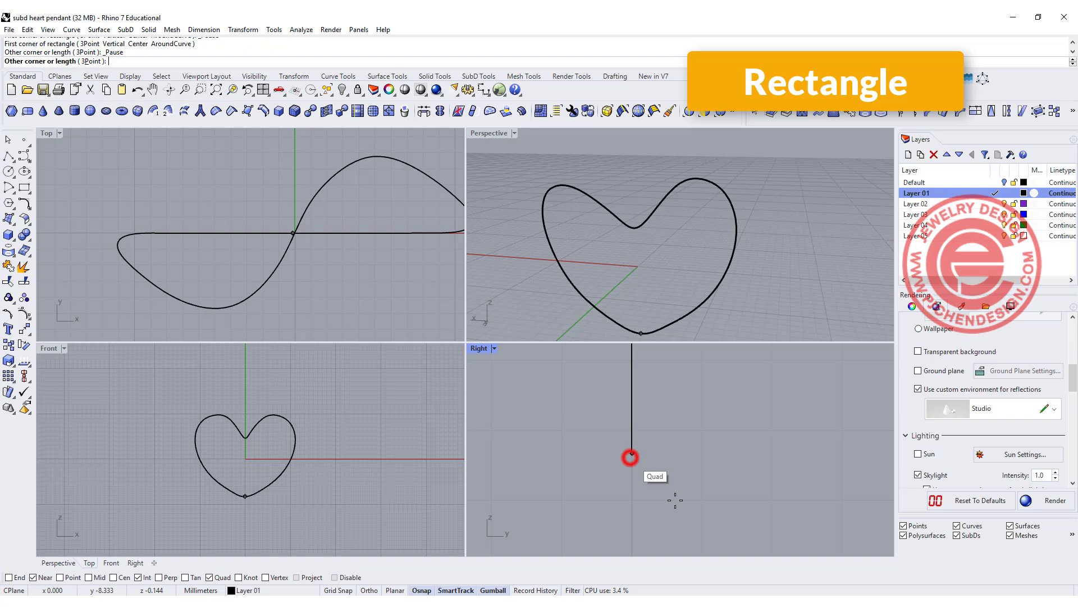
right_drag(685, 524, 688, 449)
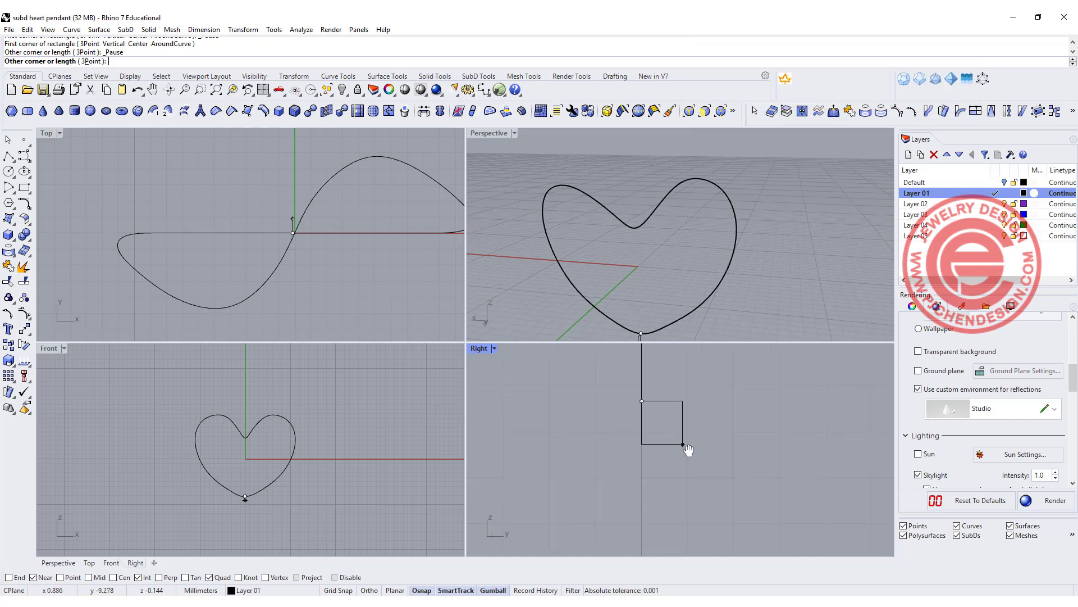
click(706, 490)
click(702, 472)
Align the rounded rectangle by its vertical center to the origin (0).
click(702, 470)
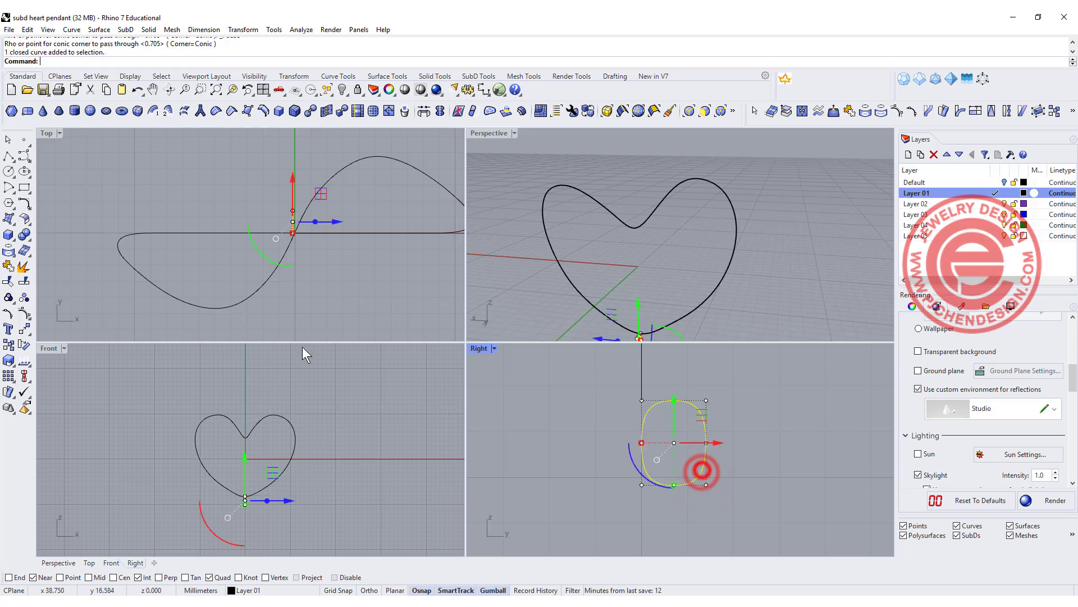
click(24, 376)
click(56, 396)
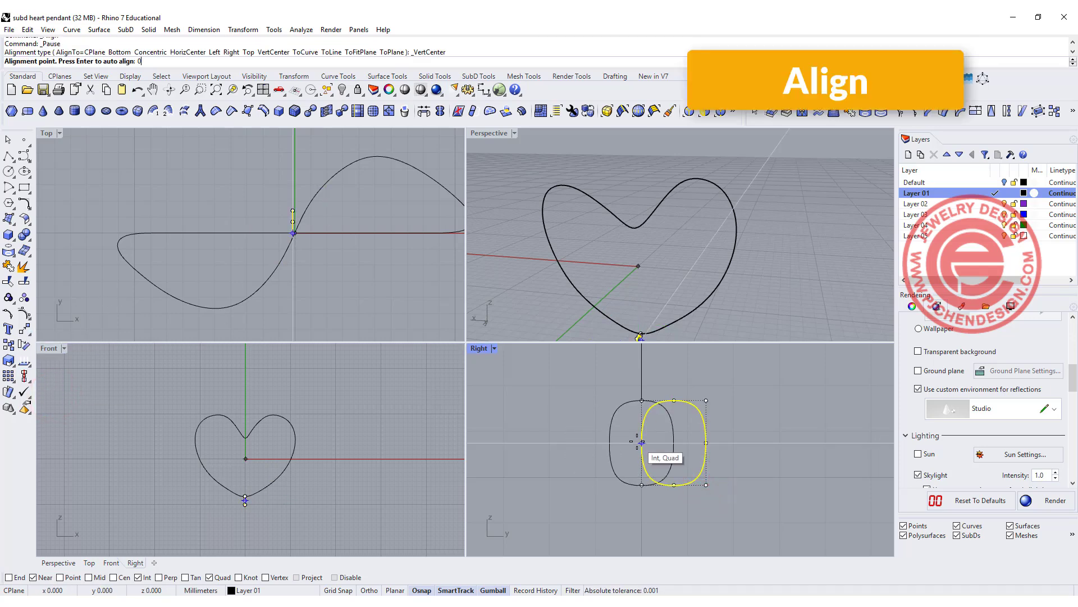
text(0)
key(Return)
click(752, 443)
Reposition the rounded rectangle so that it is centered on the lowest point of the heart curve.
click(650, 489)
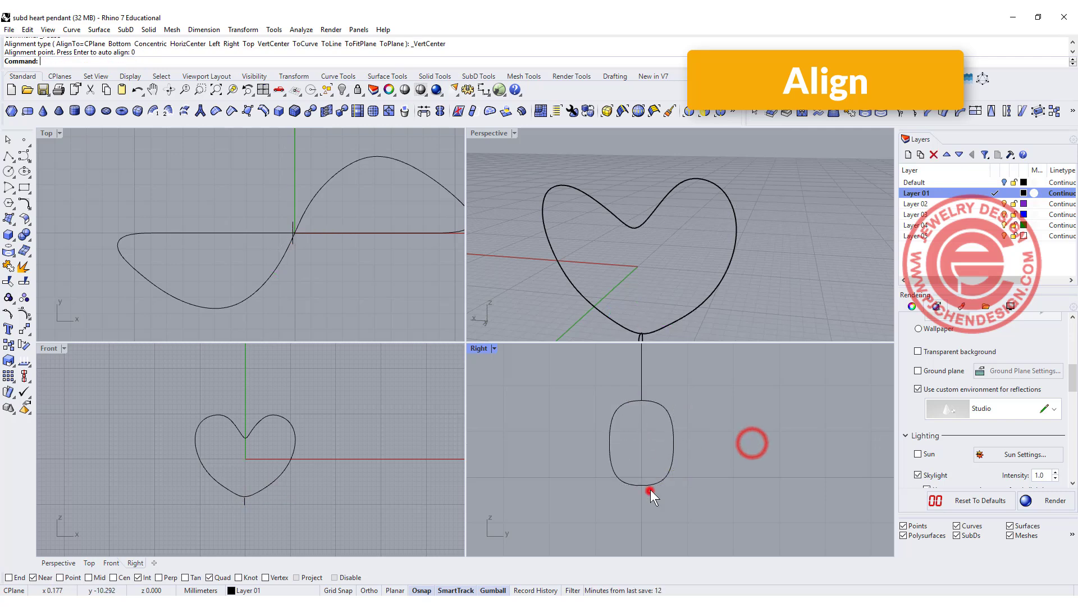
click(655, 481)
right_drag(723, 439, 719, 484)
drag(639, 444, 719, 400)
click(783, 283)
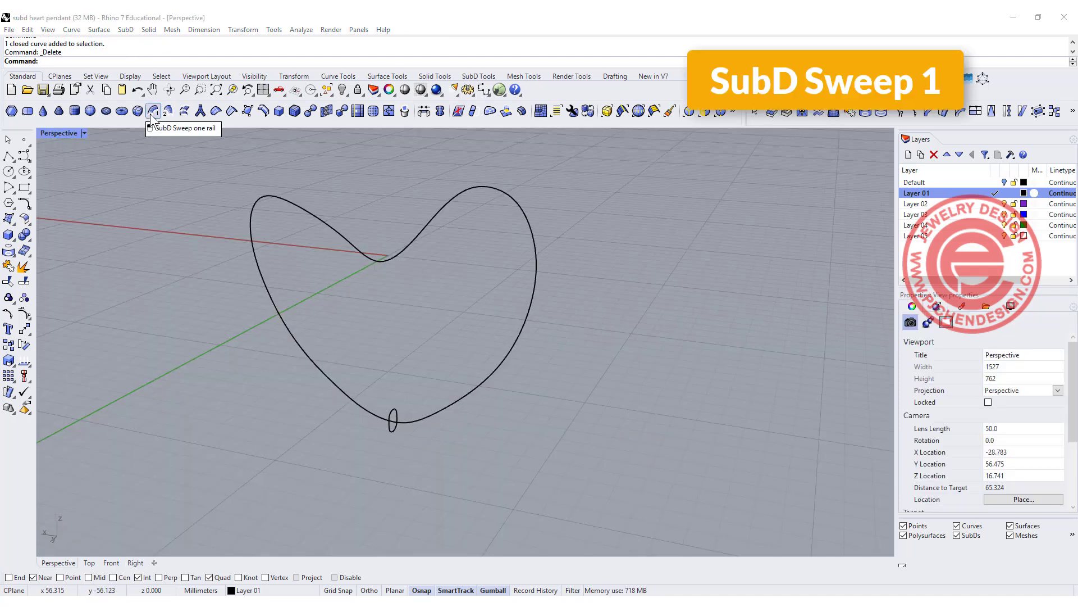
click(151, 112)
click(423, 417)
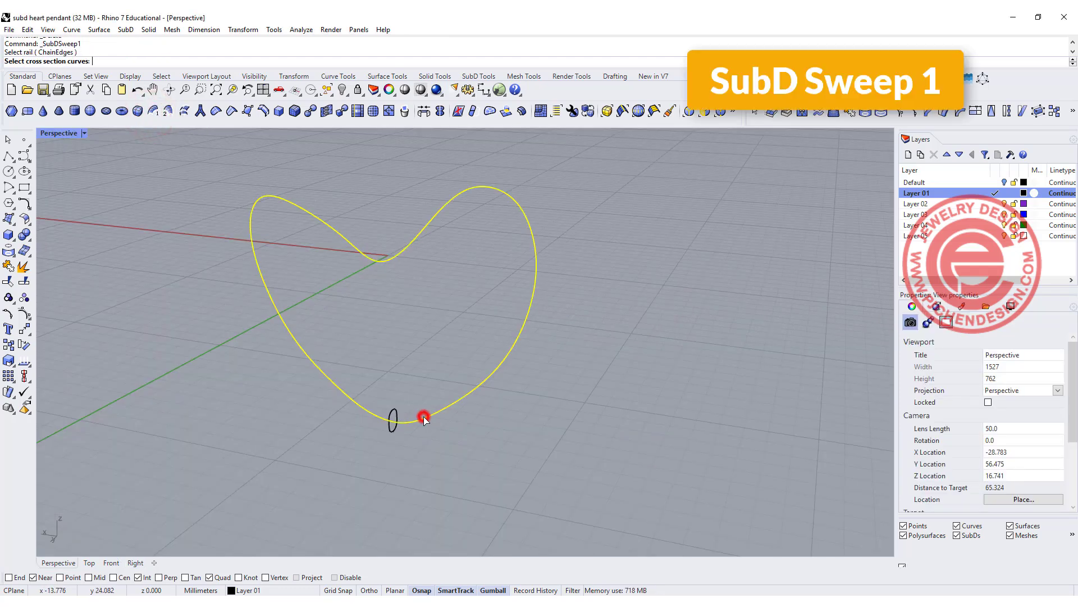
click(398, 427)
key(Return)
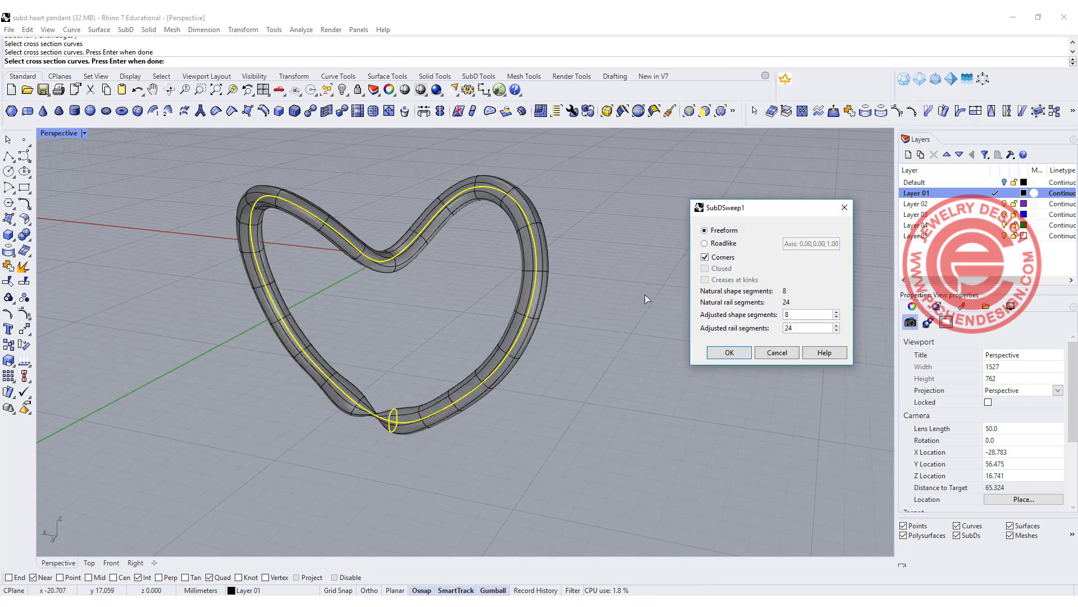
right_drag(379, 259, 381, 315)
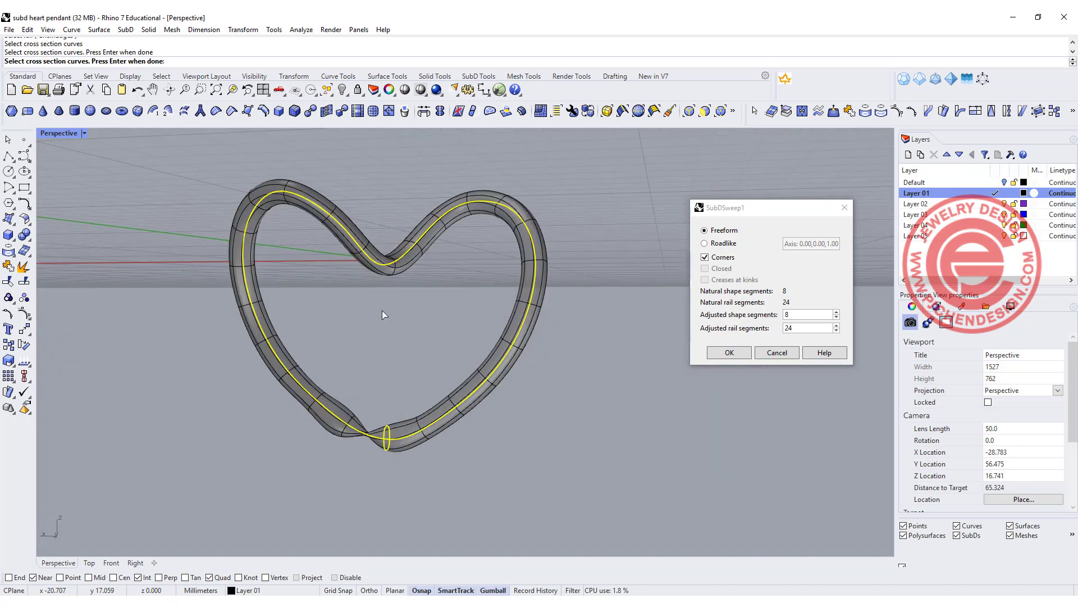
scroll(362, 444, up, 5)
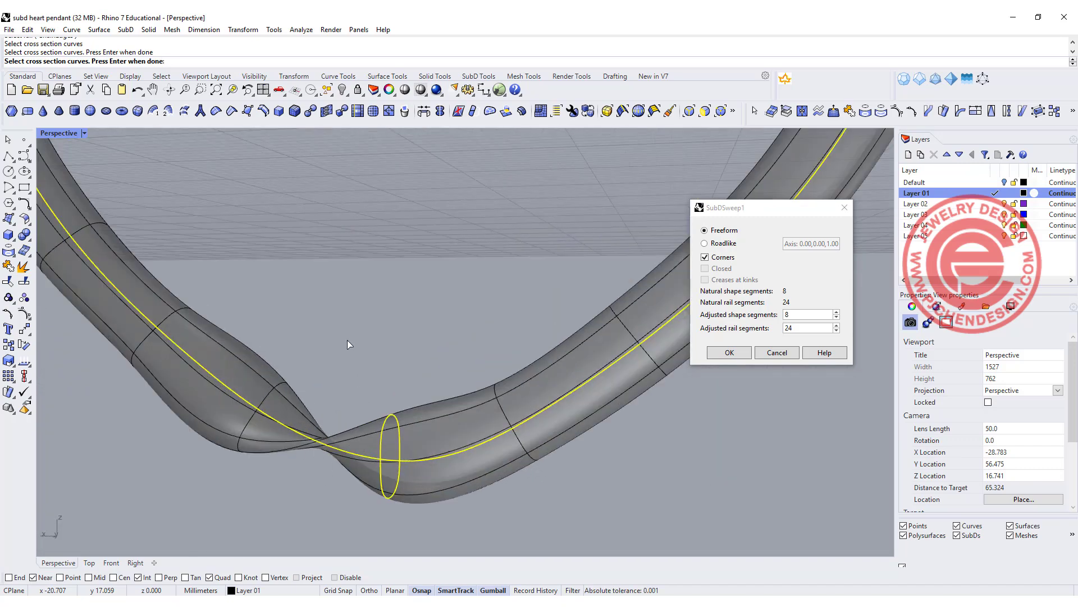
scroll(347, 339, down, 5)
scroll(368, 301, up, 3)
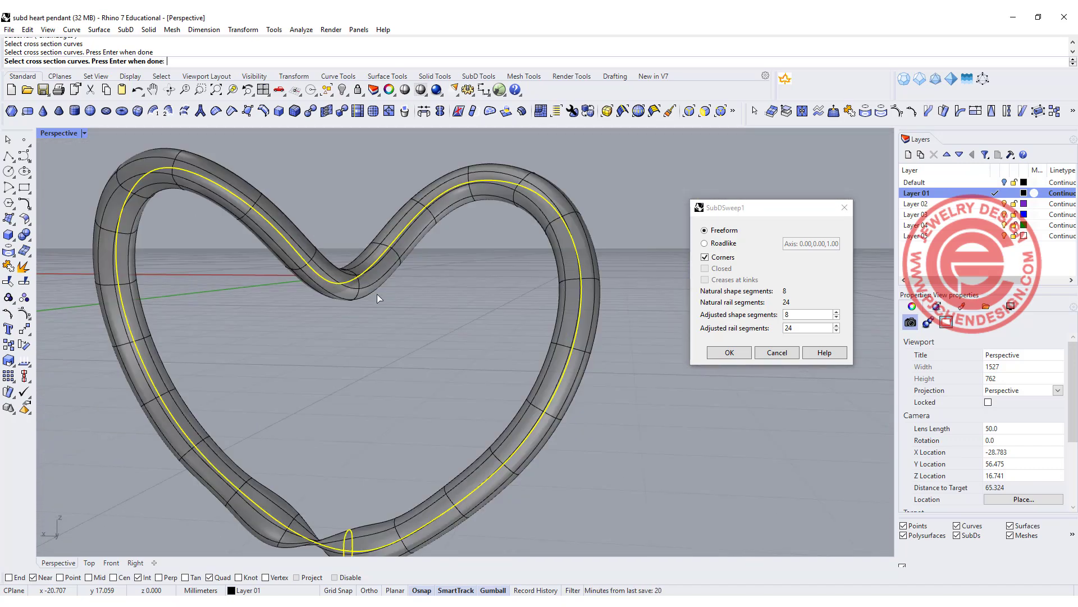
scroll(363, 312, down, 2)
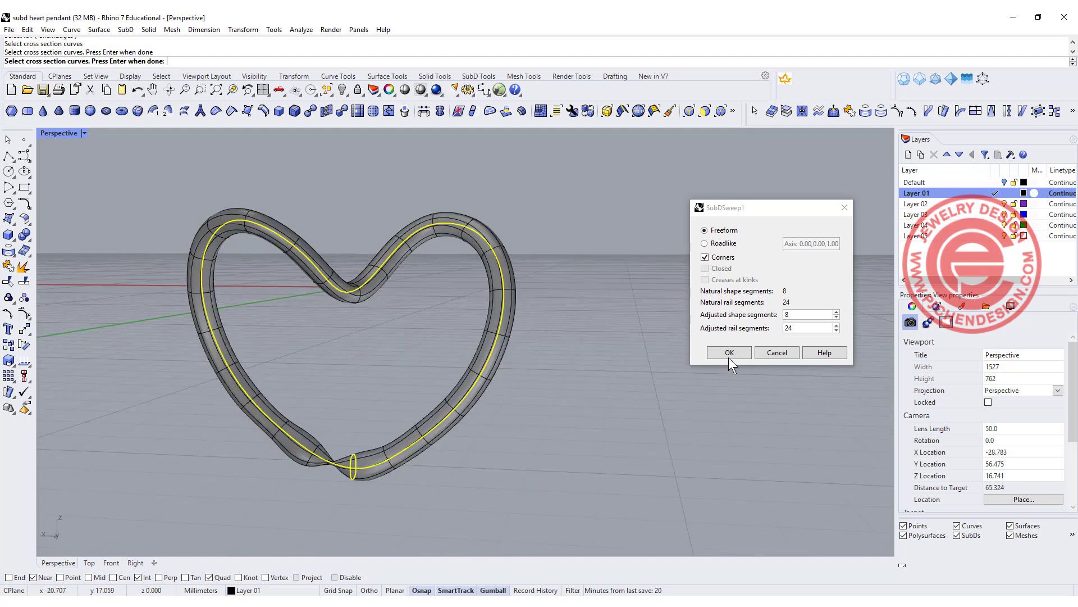
click(776, 356)
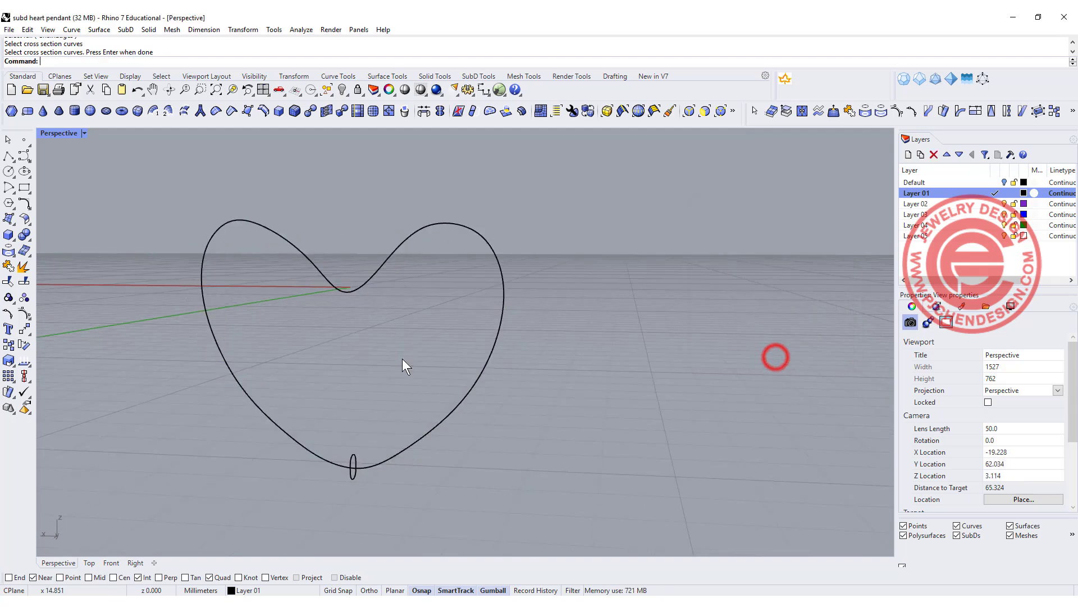
Scale the rounded-rectangle cross-section up slightly and uniformly in the Right viewport.
click(352, 460)
double_click(49, 133)
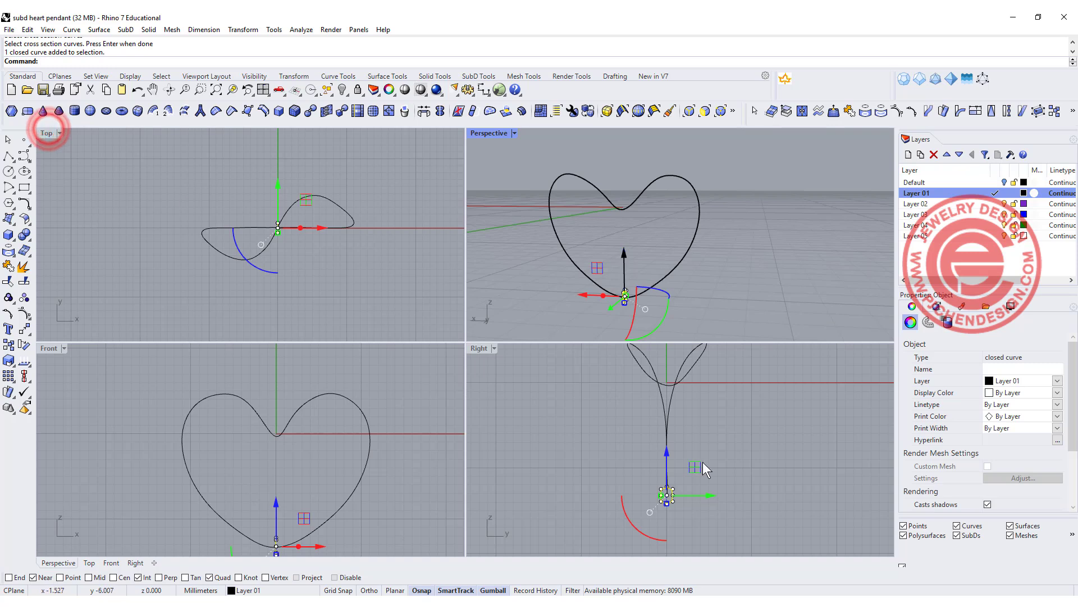
scroll(707, 466, up, 4)
scroll(665, 511, down, 4)
scroll(652, 519, up, 8)
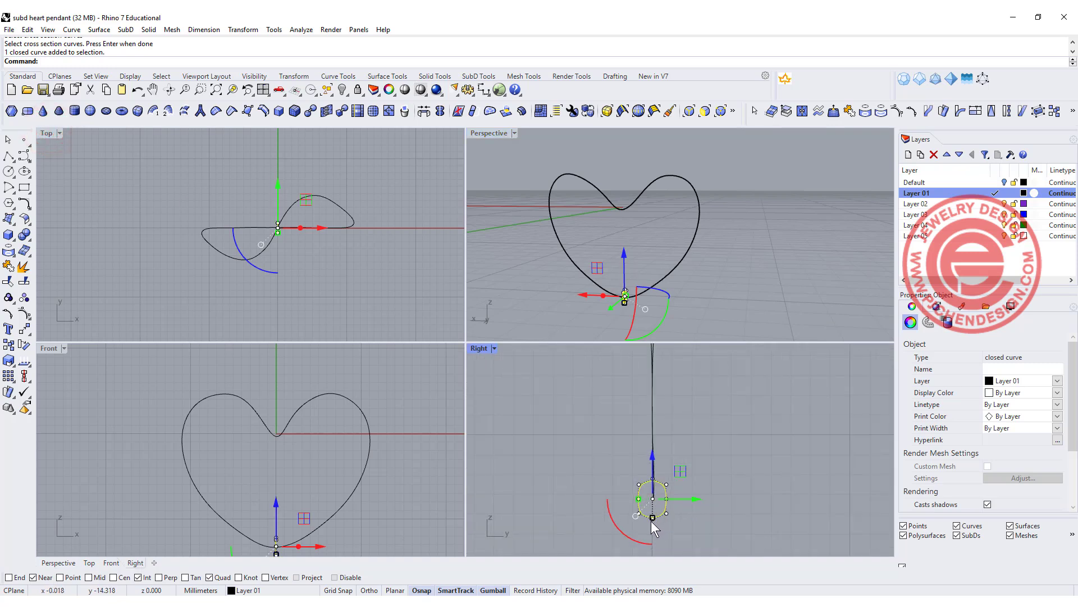
drag(651, 521, 652, 525)
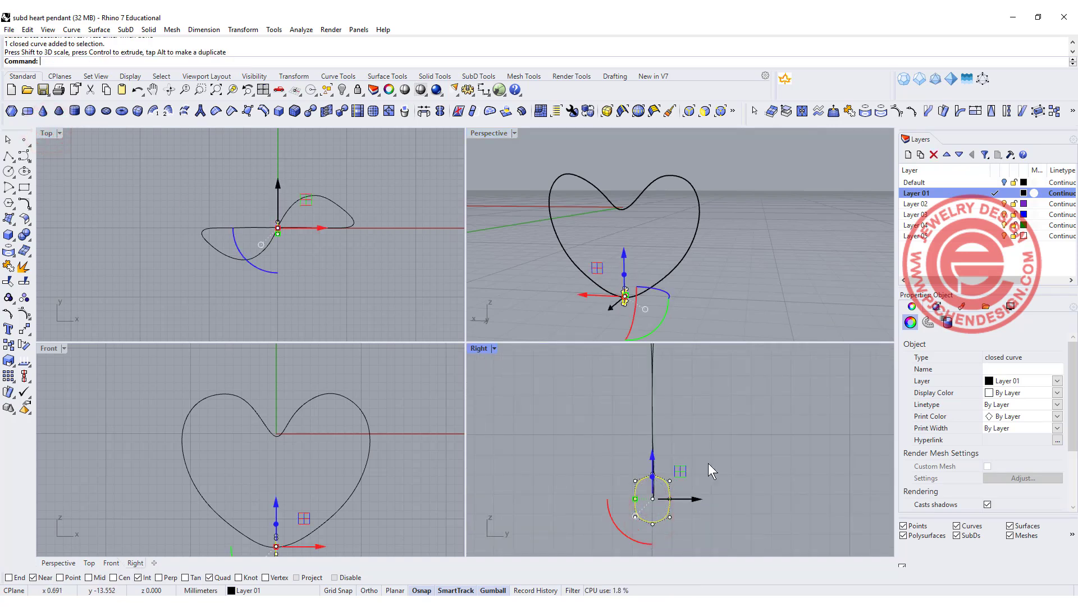
Undo the stray move of the cross-section and copy it straight up to the heart's notch.
scroll(709, 463, down, 8)
right_drag(733, 472, 688, 504)
key(ctrl+z)
drag(670, 492, 679, 387)
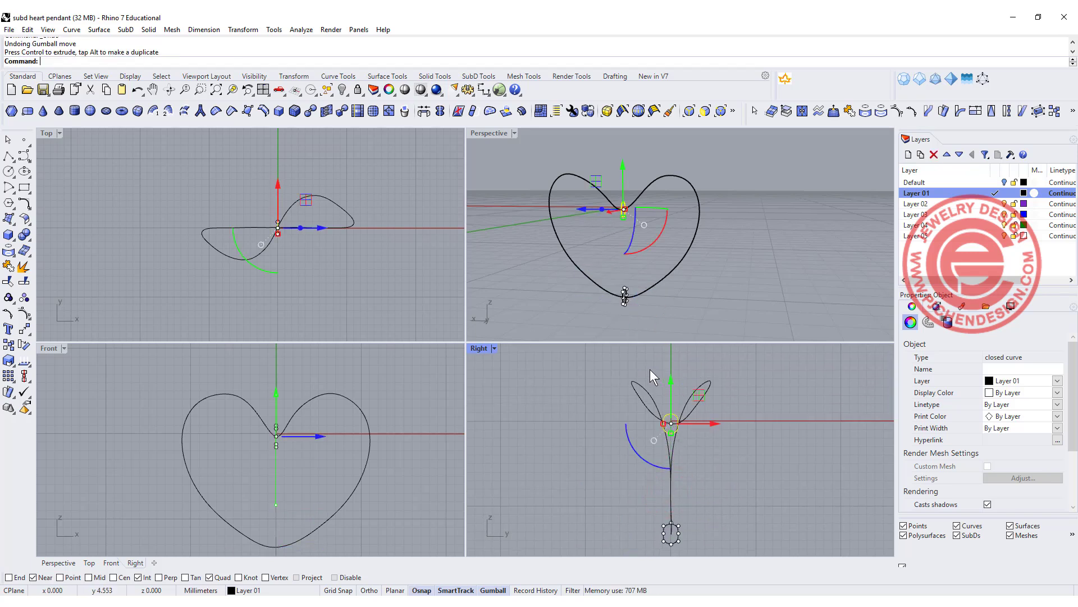
Rotate the notch cross-section in the Top viewport until it stands roughly perpendicular to the heart curve.
scroll(279, 241, up, 5)
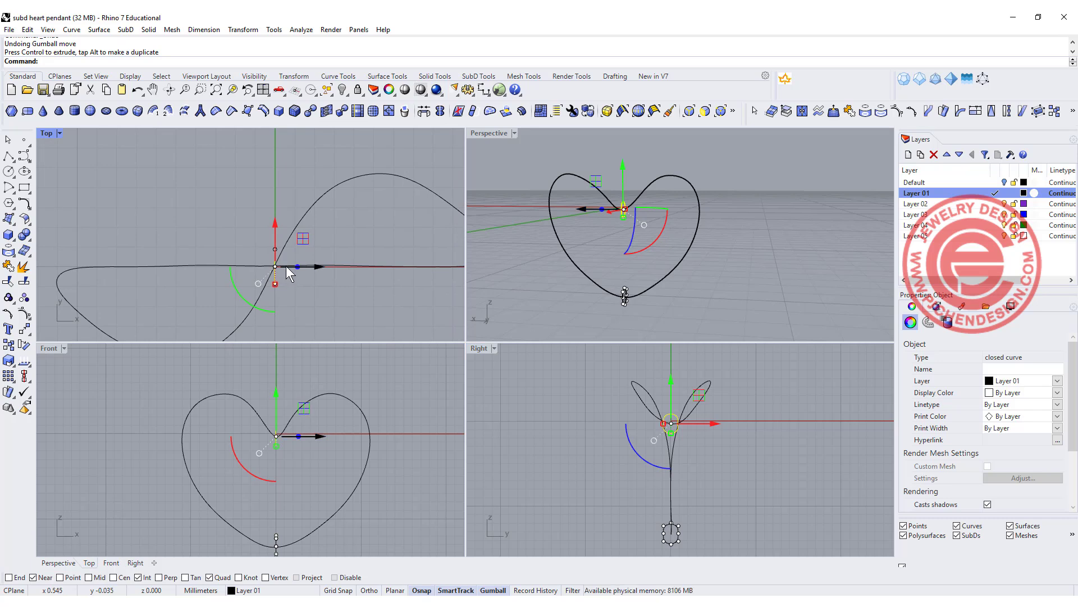
drag(251, 313, 321, 312)
click(368, 306)
right_drag(567, 268, 628, 232)
click(629, 230)
scroll(309, 237, up, 2)
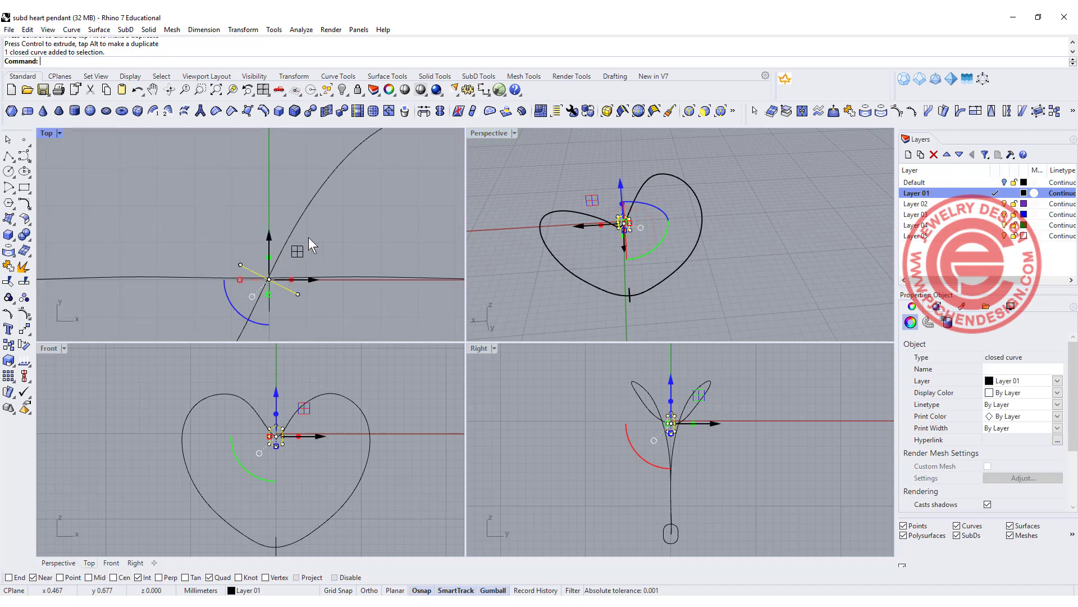
scroll(304, 245, down, 4)
click(382, 240)
right_drag(341, 298, 326, 240)
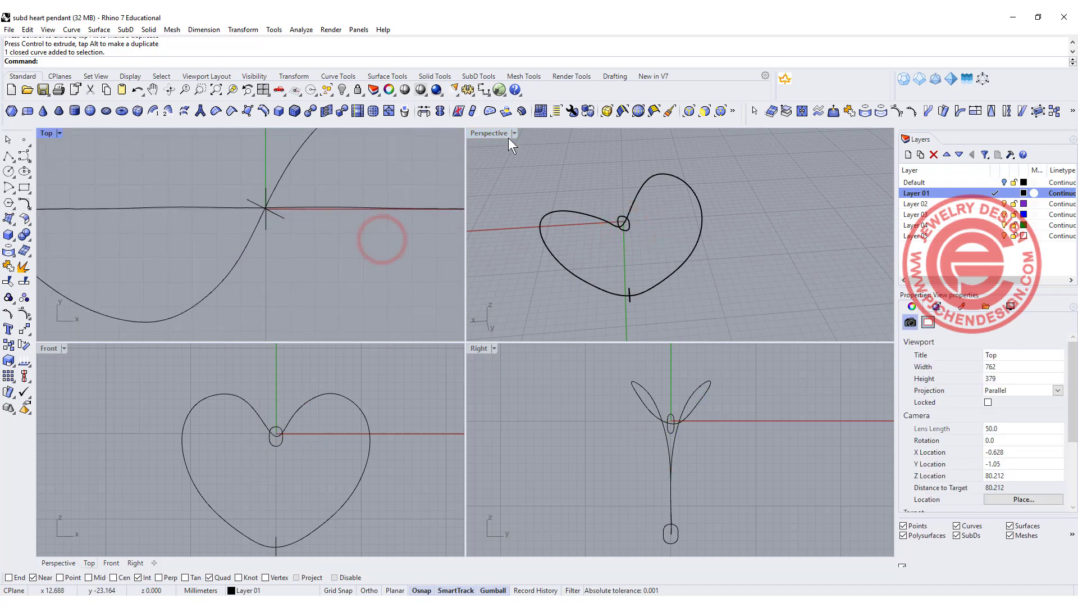
Start SubD Sweep 1 with the heart curve as the rail and the lower and notch rounded rectangles as cross-sections.
double_click(482, 132)
mouse_move(493, 284)
right_down()
mouse_move(409, 270)
mouse_move(490, 254)
mouse_move(509, 284)
right_up()
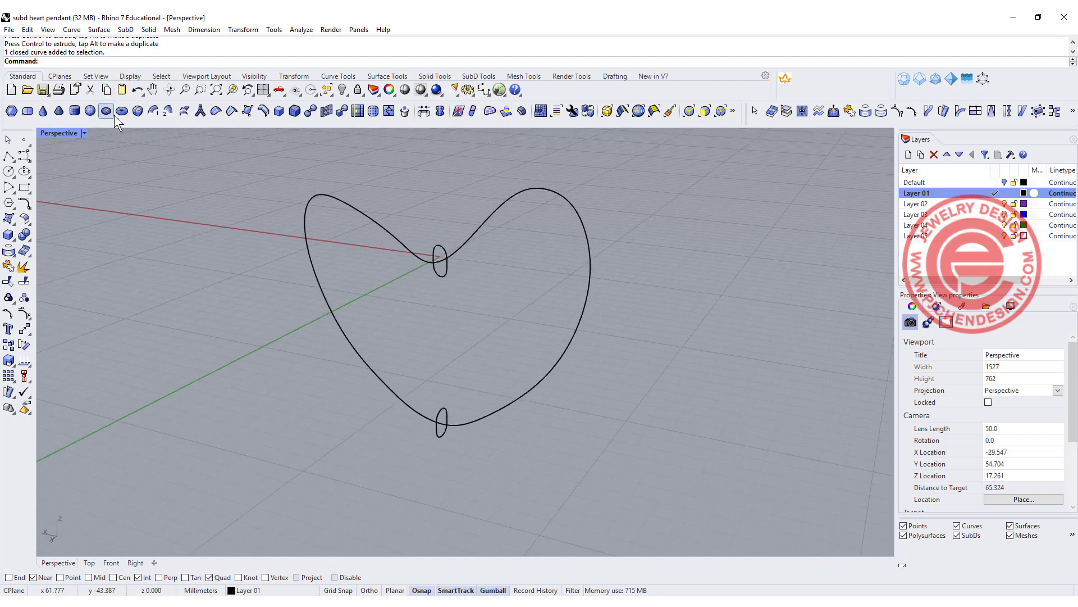
click(152, 111)
click(476, 423)
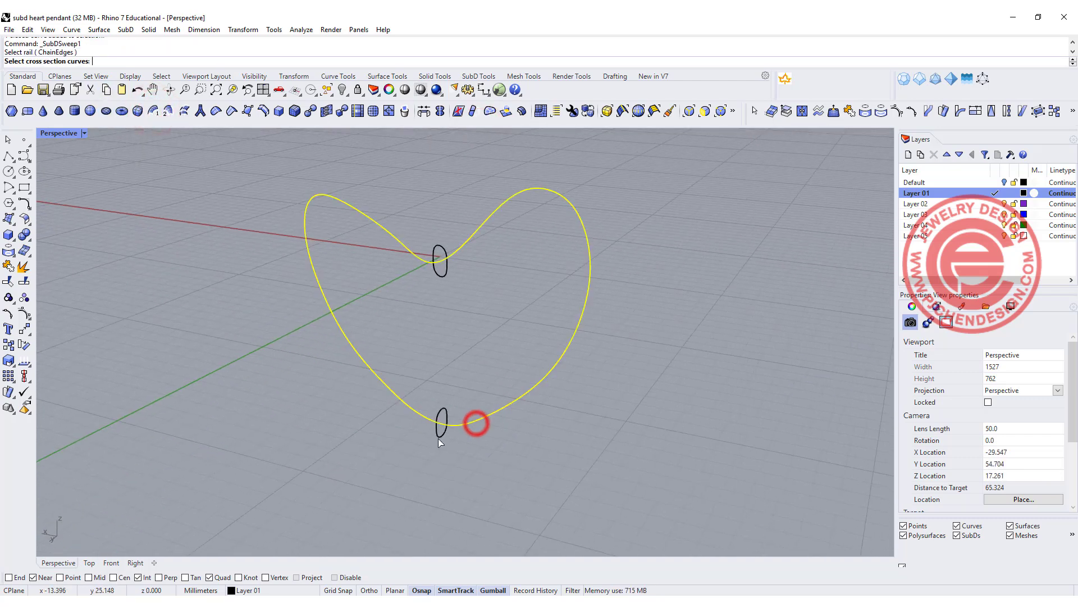
click(439, 437)
click(442, 252)
key(Return)
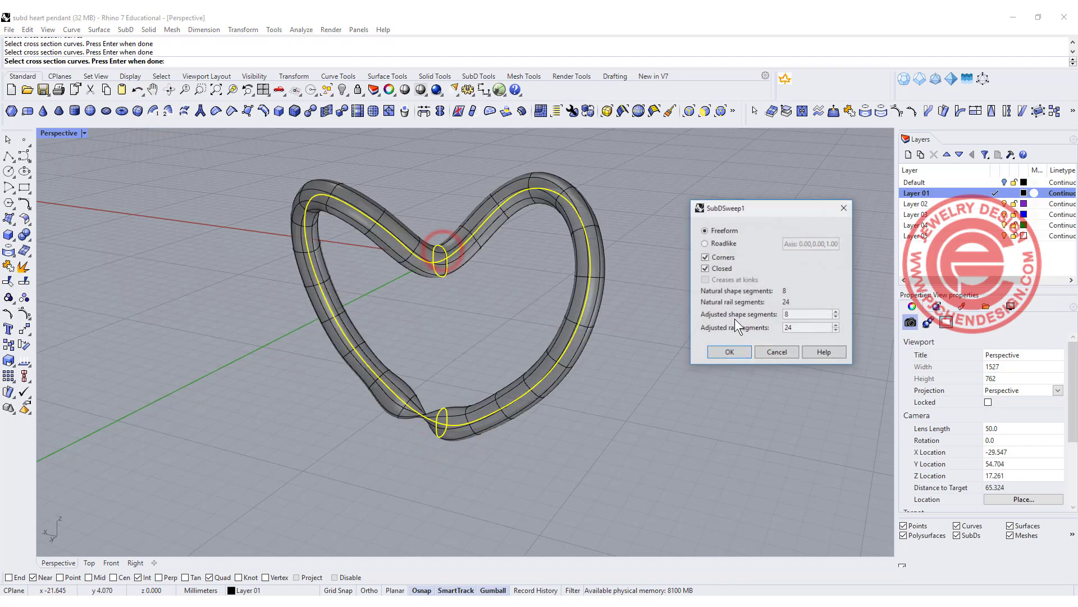
Turn off the sweep's Closed option and create the open SubD along one half of the heart.
right_drag(499, 352, 549, 339)
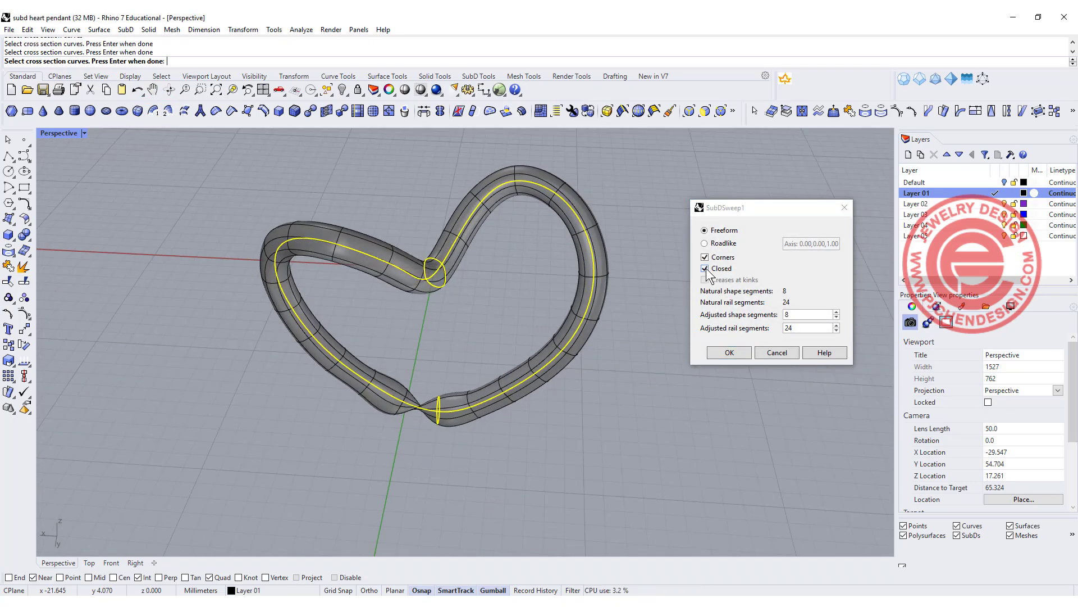
click(705, 269)
right_drag(456, 308, 601, 364)
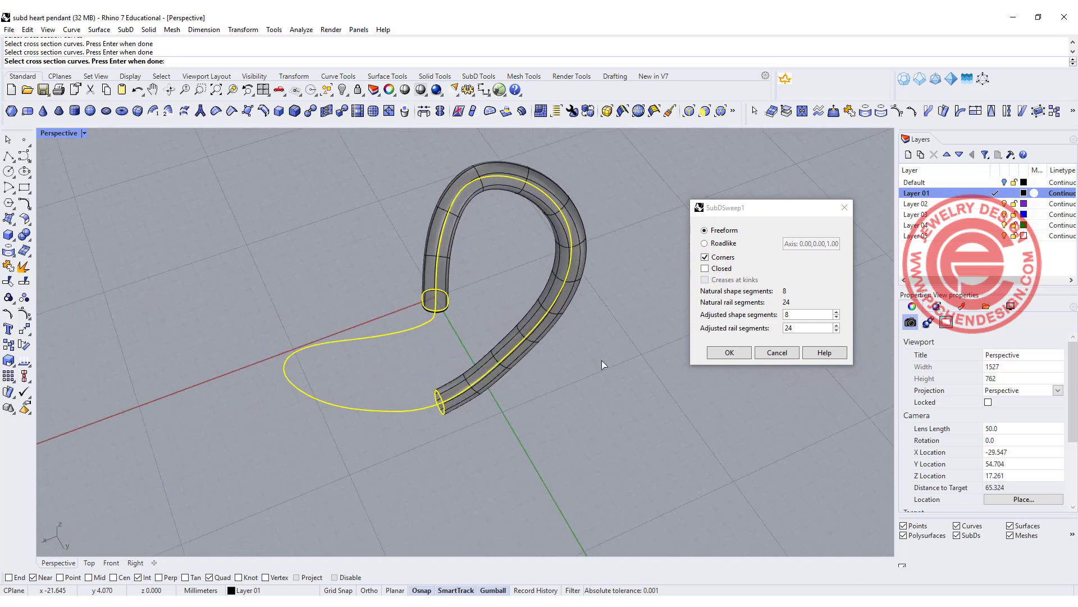
click(730, 353)
right_drag(469, 295, 113, 131)
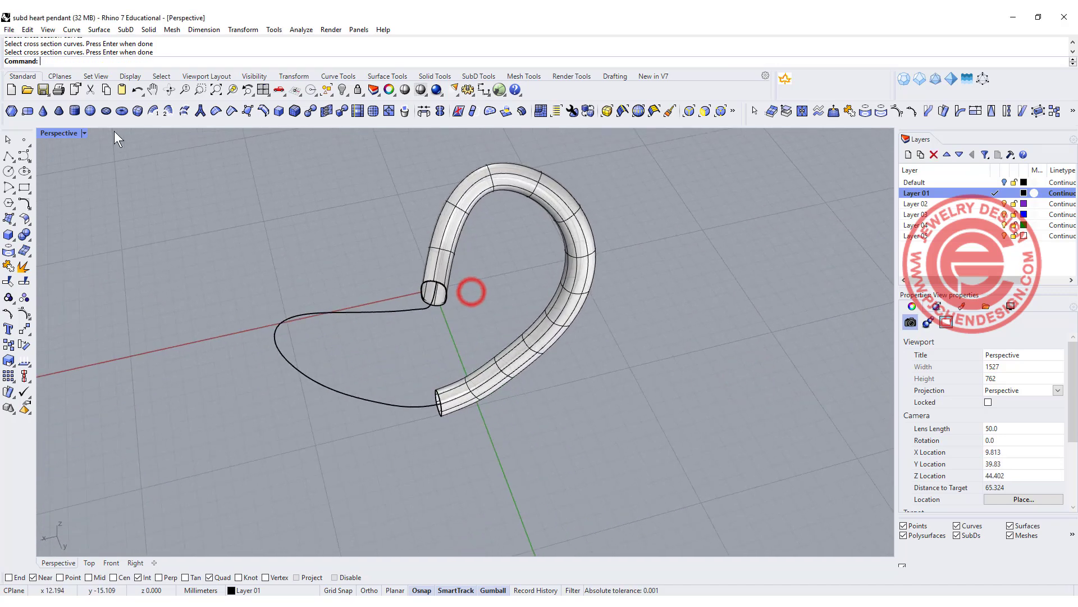
Filter selection to edges and pull the sweep's notch-end edge loop back from the center in the Top viewport.
double_click(61, 132)
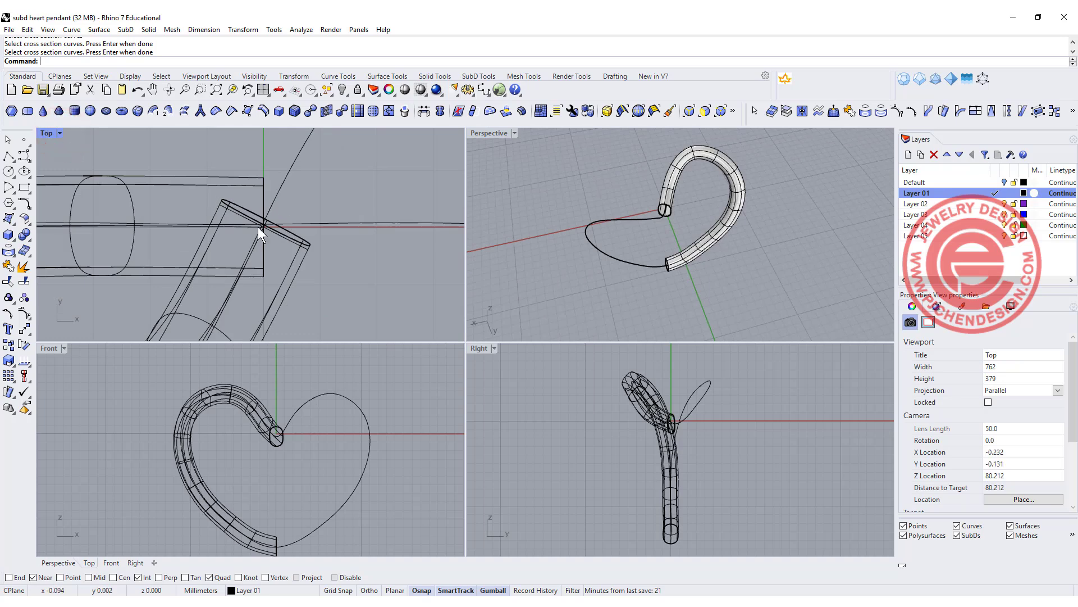
click(690, 110)
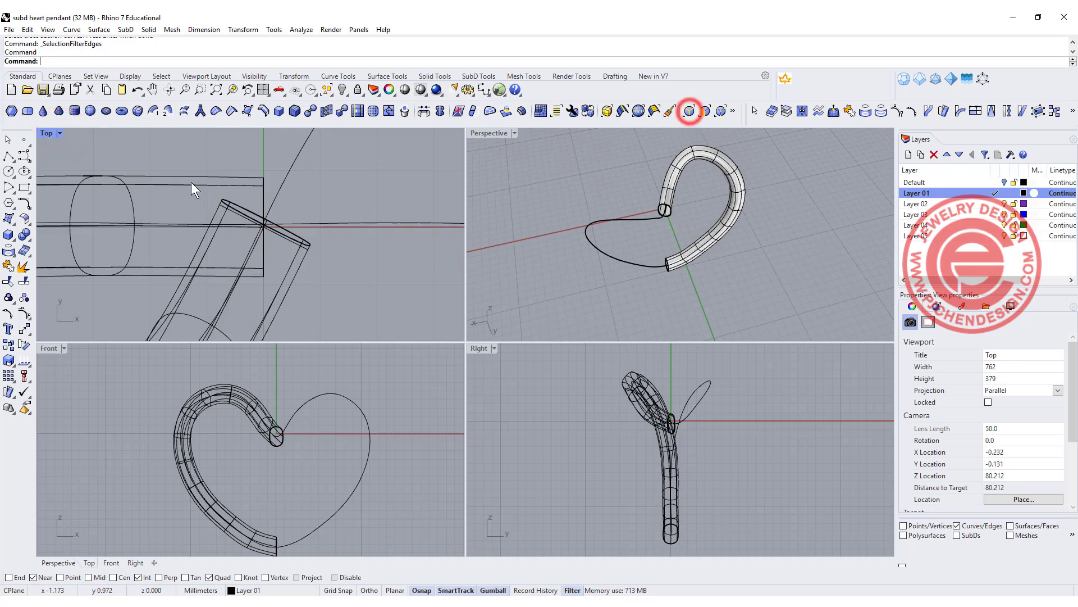
drag(211, 187, 347, 271)
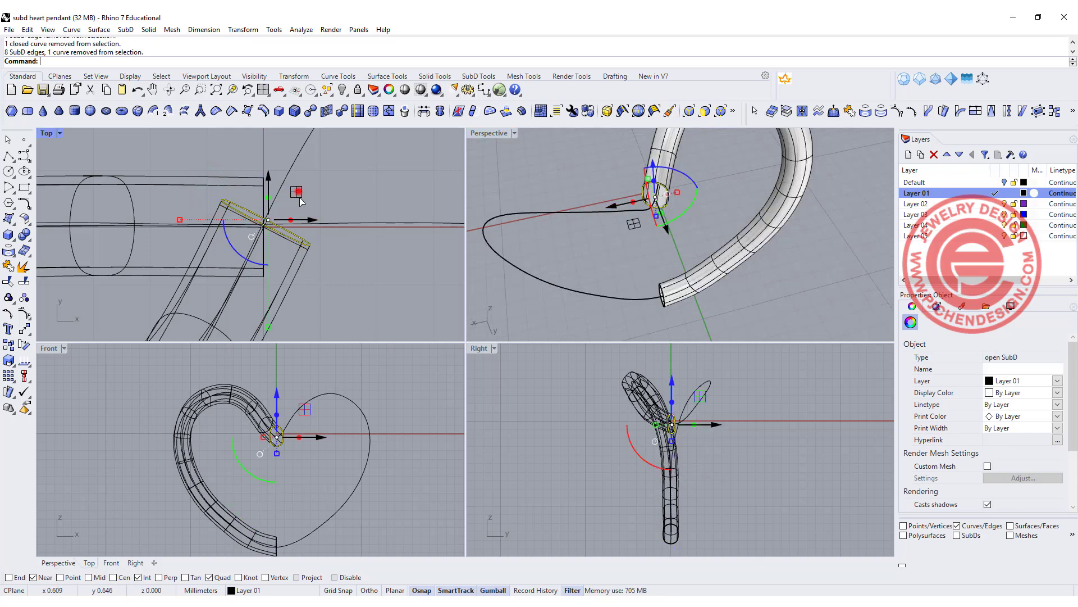
drag(297, 193, 278, 239)
Select the edge loop at the sweep's lower end and move it along X away from the center.
drag(256, 160, 275, 285)
drag(310, 226, 261, 227)
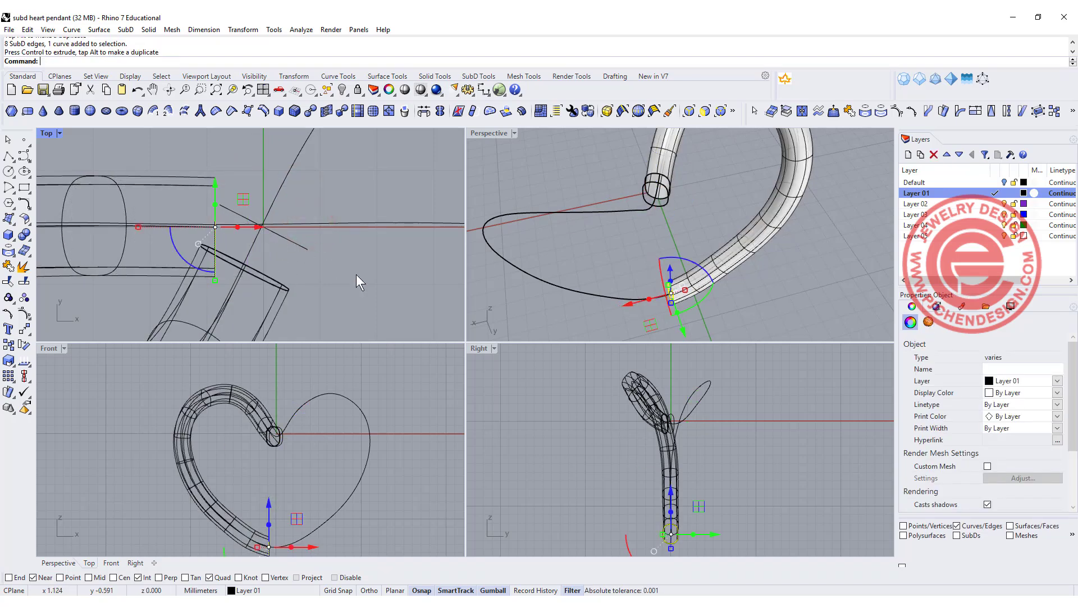
click(421, 289)
scroll(443, 200, down, 2)
scroll(494, 191, down, 3)
Filter selection to faces and scale the band of faces on the heart's outer side wider along Y.
right_drag(688, 194, 653, 190)
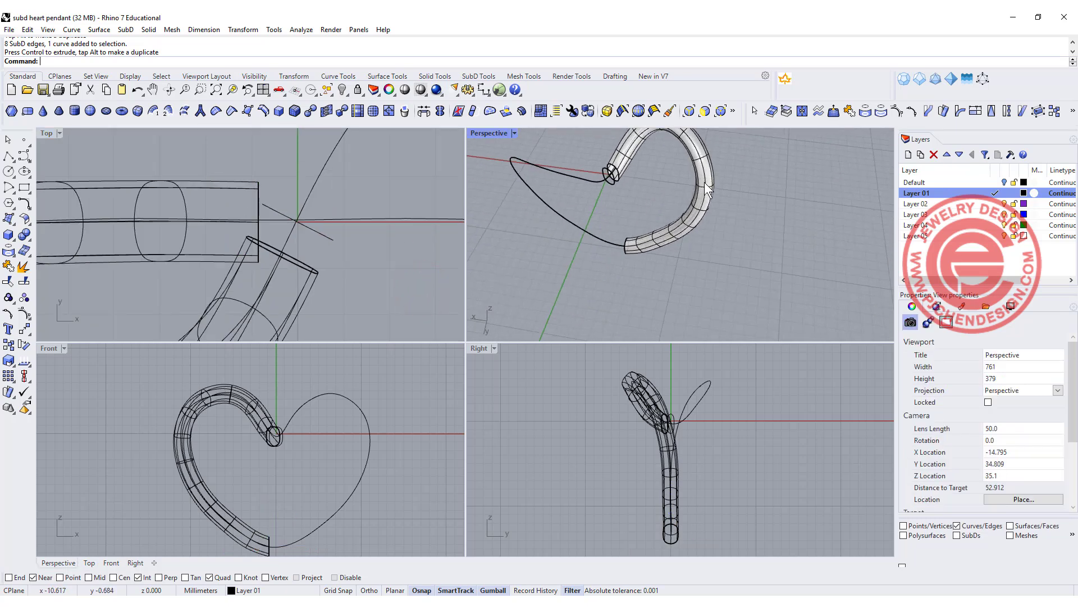
click(712, 178)
click(643, 189)
double_click(501, 130)
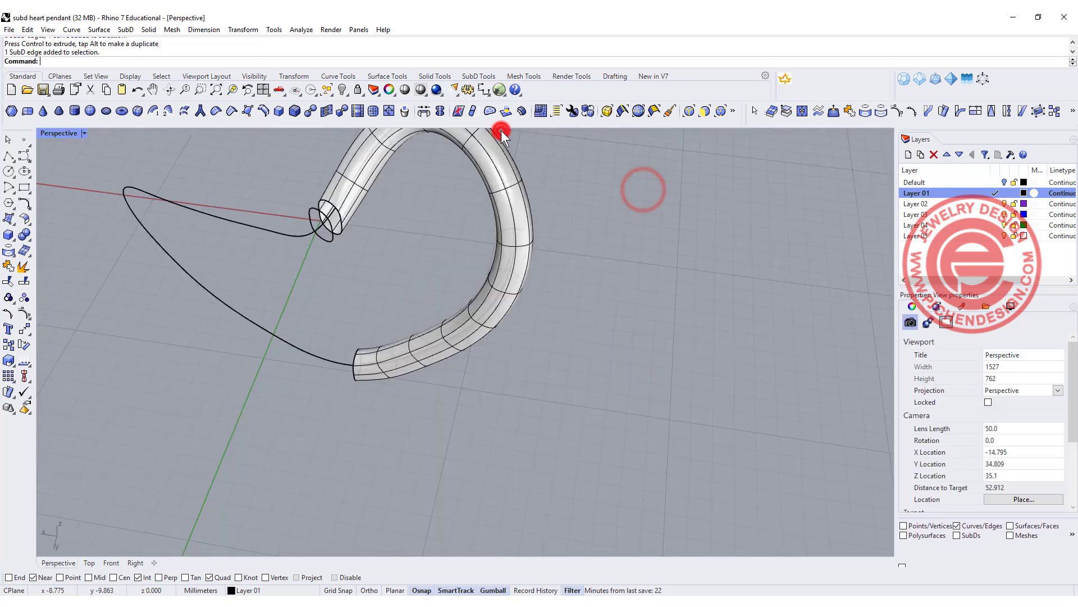
shift+right_drag(534, 223, 497, 276)
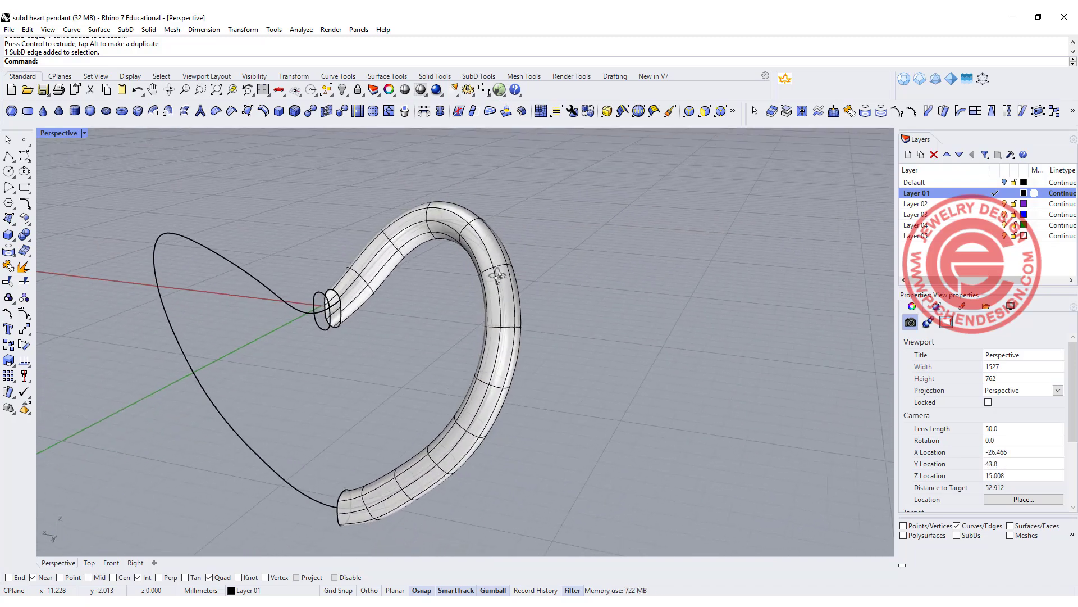
click(703, 109)
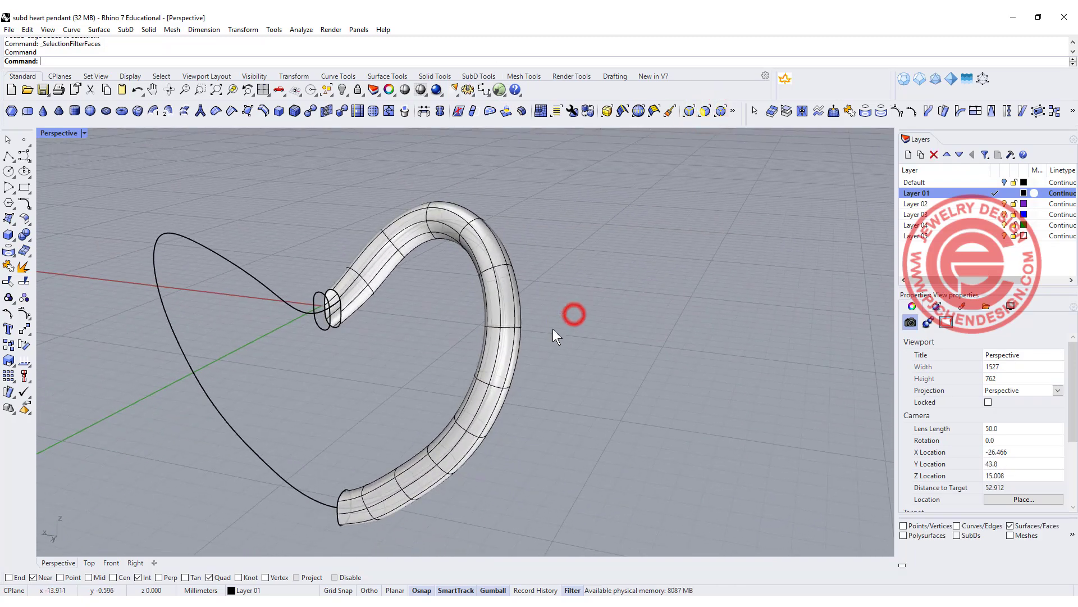
drag(578, 359, 460, 309)
right_drag(601, 305, 471, 323)
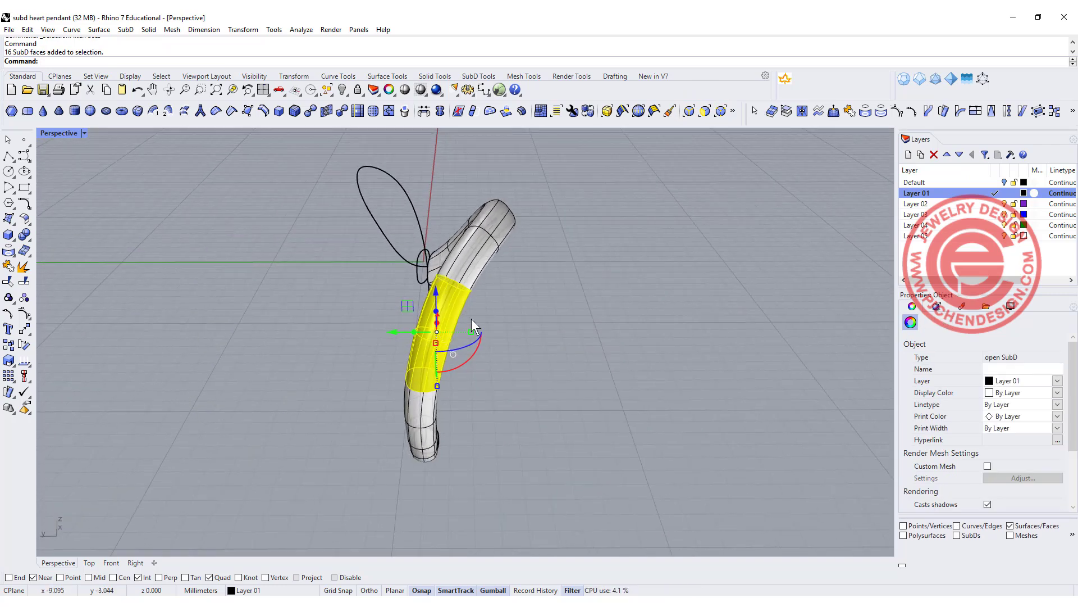
drag(471, 330, 491, 332)
right_drag(487, 404, 476, 379)
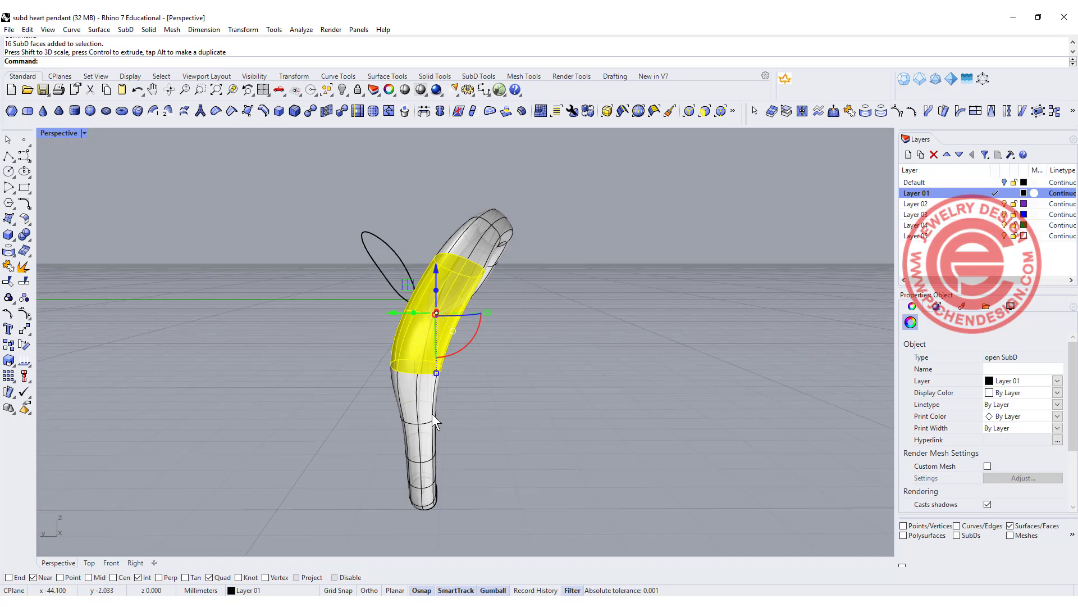
Filter selection to edges, nudge the edge loop below the widened band sideways and scale it wider along Y.
click(689, 111)
drag(346, 386, 479, 426)
mouse_move(374, 410)
mouse_down()
mouse_move(353, 406)
mouse_move(394, 409)
mouse_move(373, 409)
mouse_up()
scroll(393, 410, up, 5)
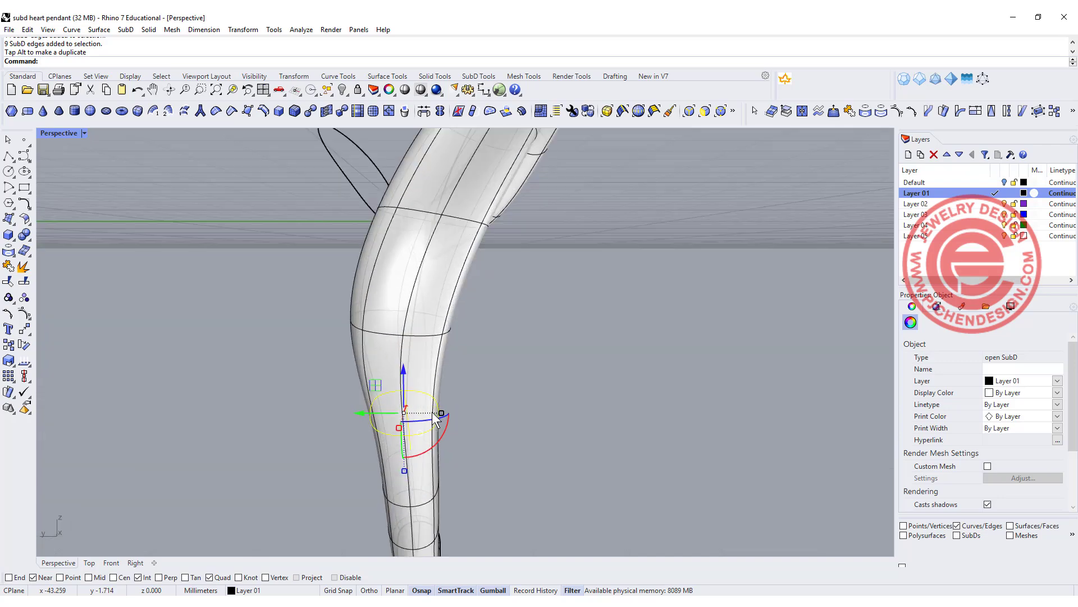
drag(444, 413, 461, 416)
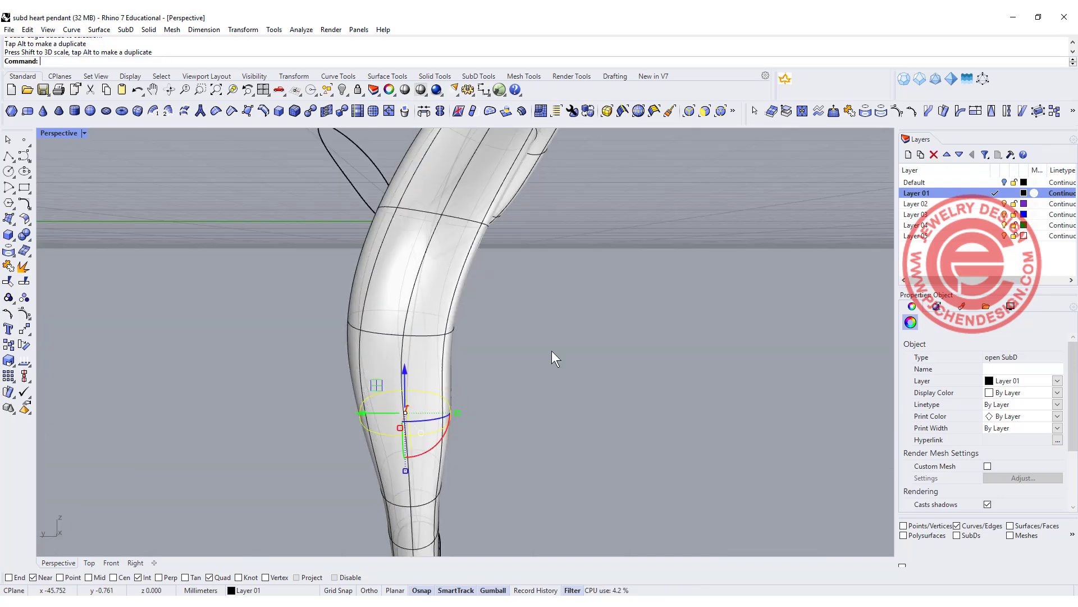
scroll(556, 343, down, 5)
Scale the edge loop at the top of the lobe and the neighboring outer loop slightly wider along Y.
right_drag(568, 322, 573, 382)
scroll(433, 179, up, 5)
shift+right_drag(433, 178, 436, 234)
drag(435, 234, 492, 378)
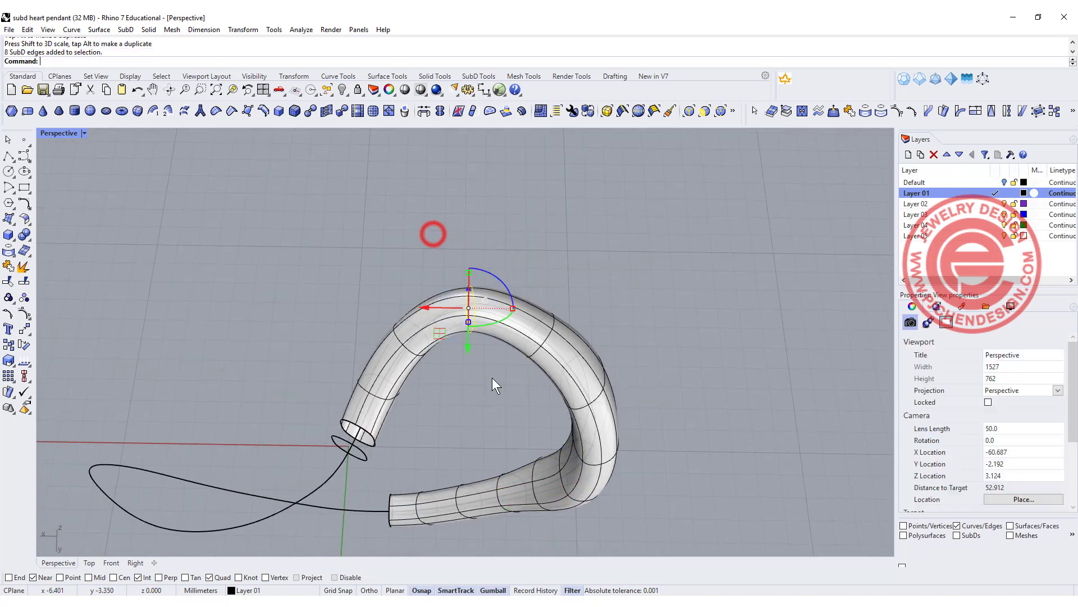
drag(469, 272, 561, 392)
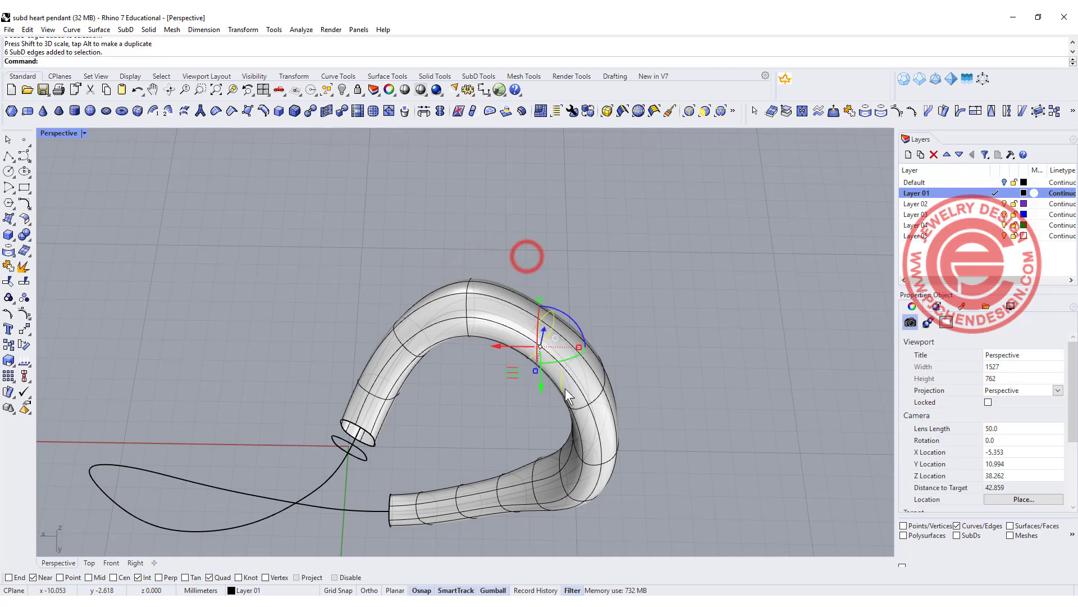
drag(542, 290, 562, 275)
click(693, 305)
Select the edge loop on the lobe's outer side and shift it slightly sideways along Y.
right_drag(693, 306, 528, 249)
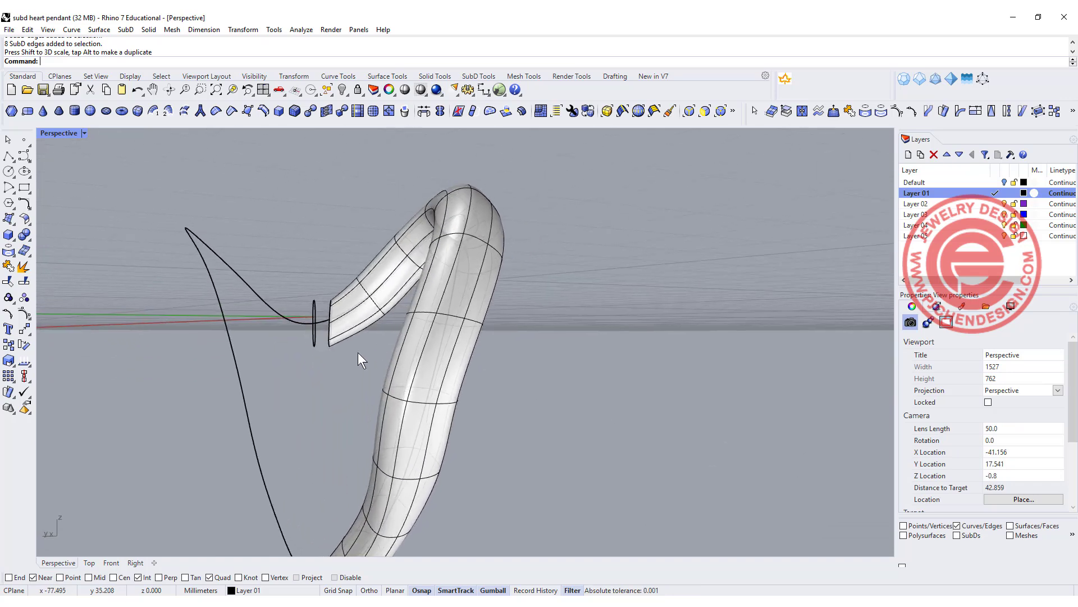
drag(358, 352, 483, 406)
drag(383, 396, 400, 396)
click(661, 383)
Examine the thickness and smoothness of the reshaped half of the heart from several angles.
scroll(537, 221, down, 4)
right_drag(537, 222, 579, 289)
scroll(571, 285, up, 4)
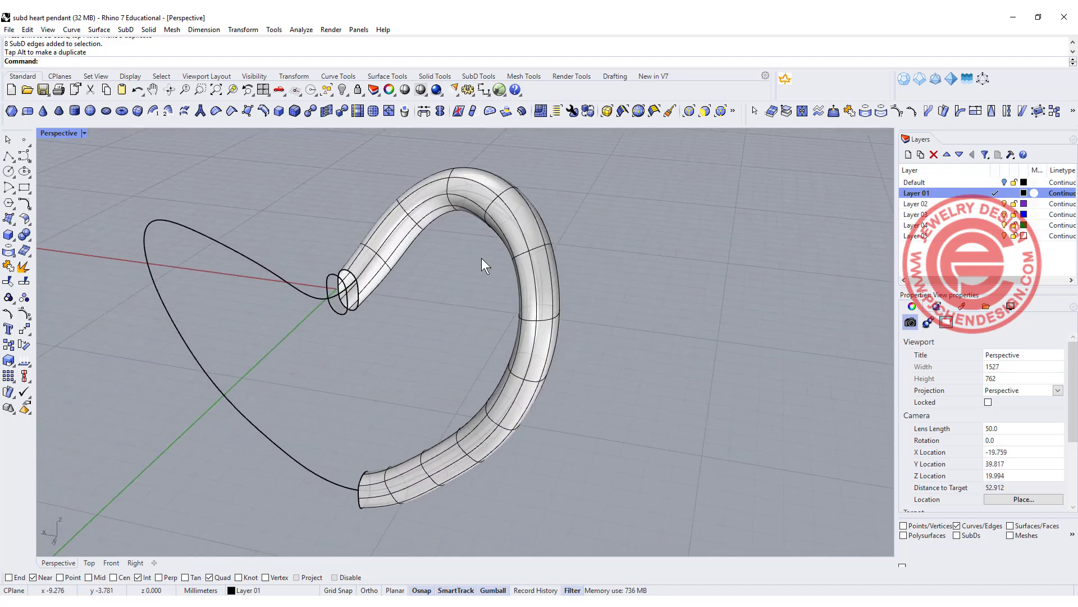
scroll(443, 231, down, 5)
mouse_move(425, 255)
right_down()
mouse_move(428, 298)
mouse_move(409, 261)
right_up()
scroll(409, 262, up, 7)
scroll(400, 256, down, 6)
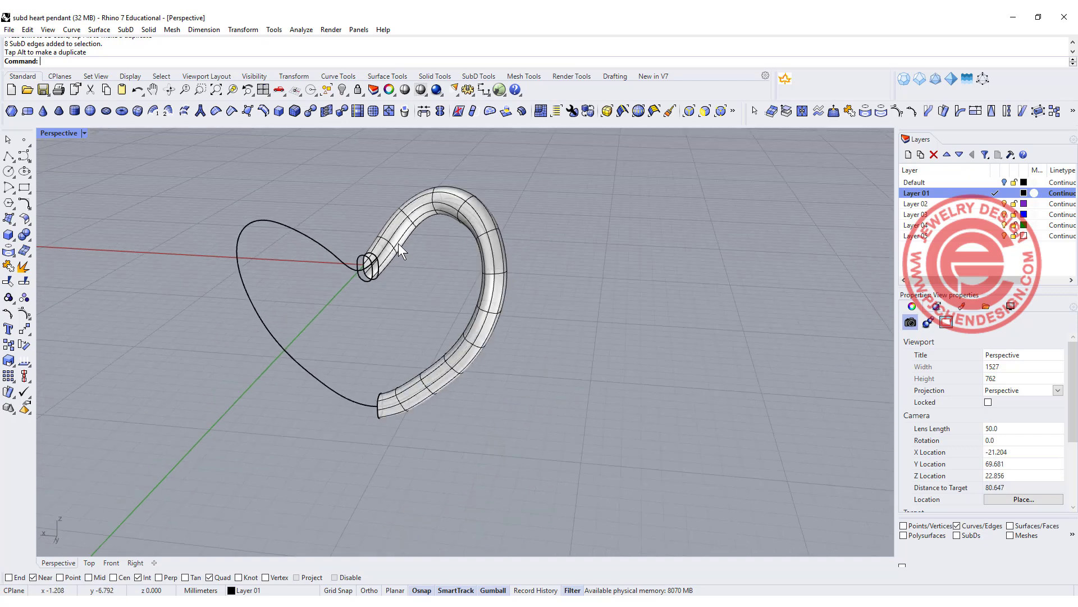
double_click(56, 133)
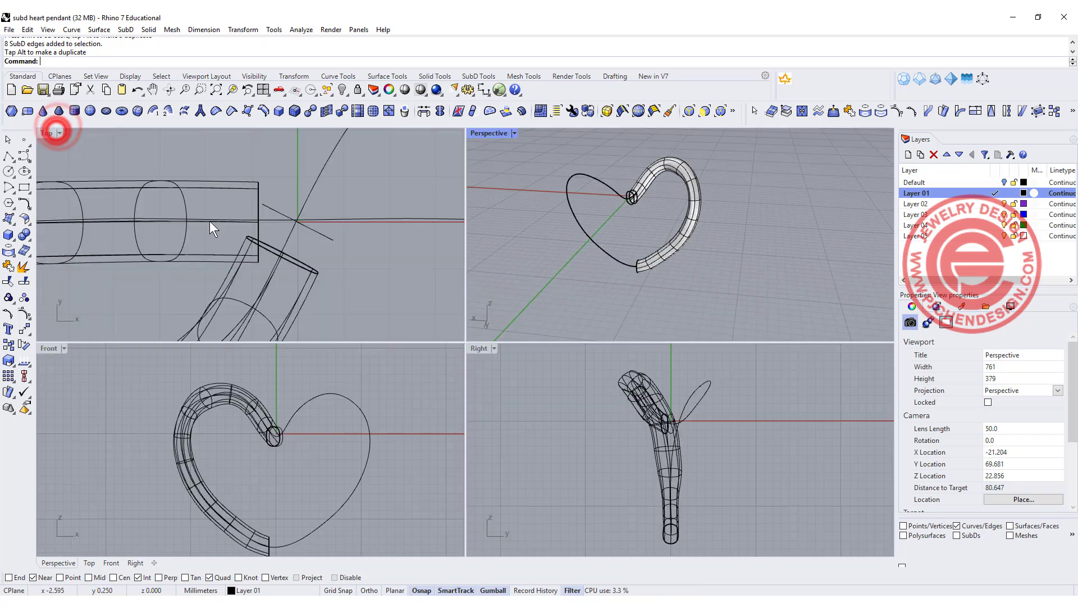
Clear the edge selection and set the selection filter to None so that whole objects can be selected.
scroll(210, 220, down, 3)
ctrl+shift+click(177, 264)
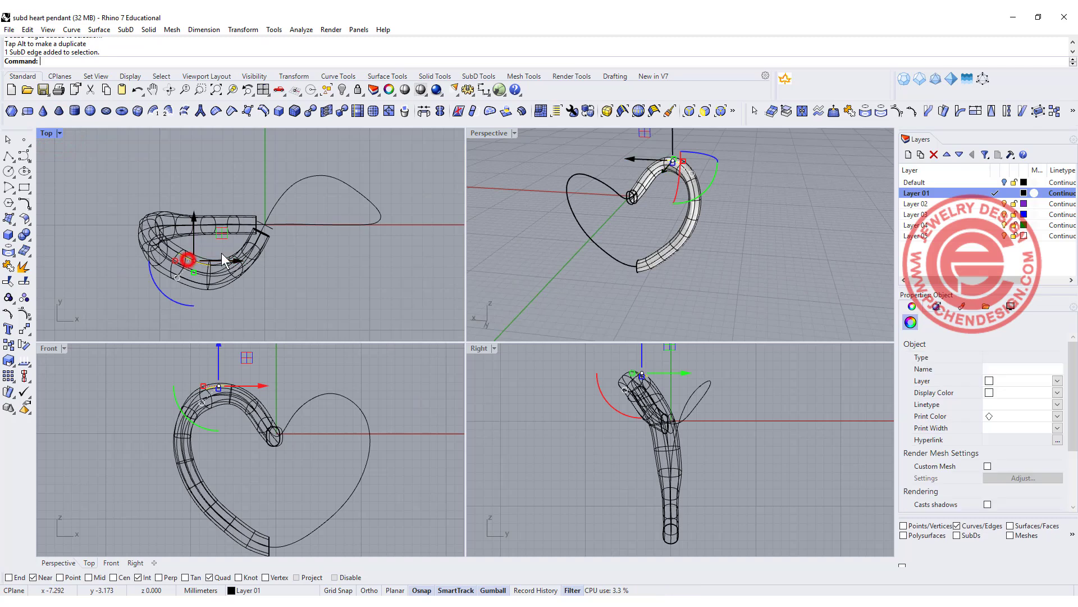
click(419, 269)
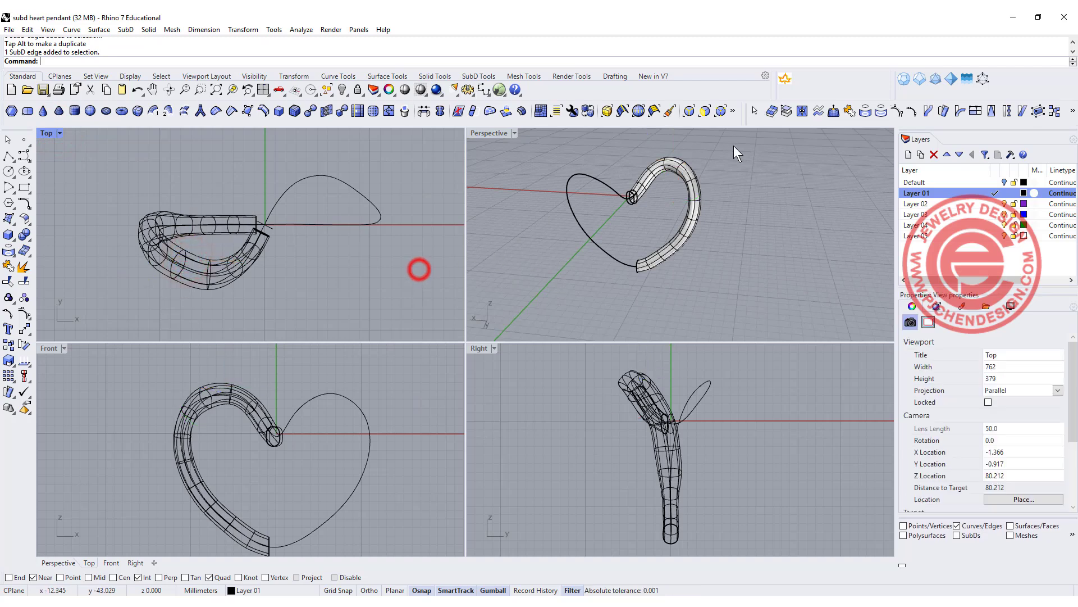
click(734, 112)
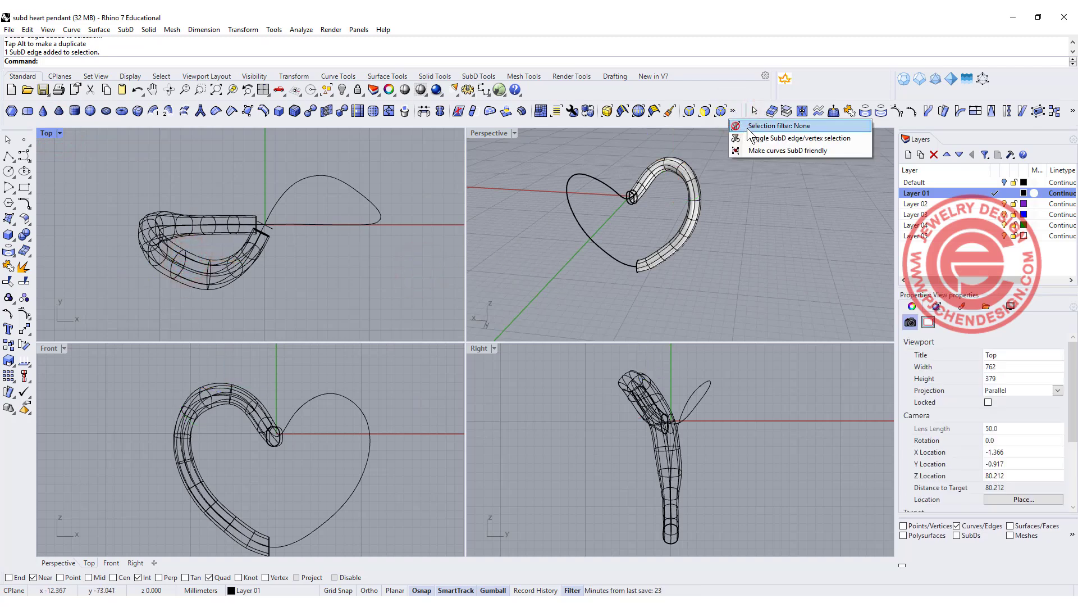
click(748, 128)
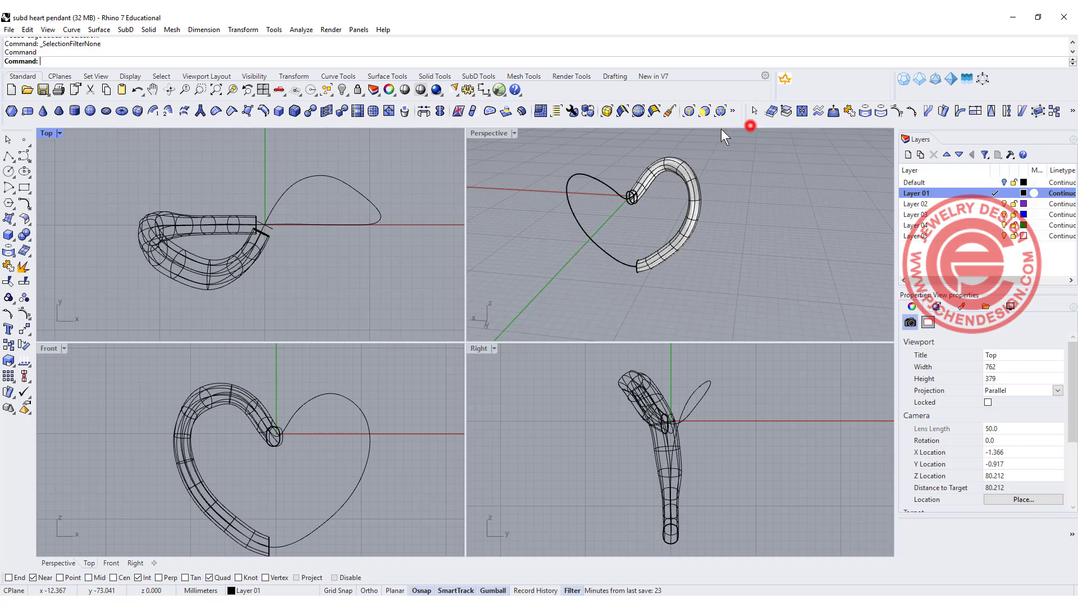
Rotate a copy of the half-heart SubD 180 degrees around the origin in the Top viewport.
click(214, 277)
click(24, 344)
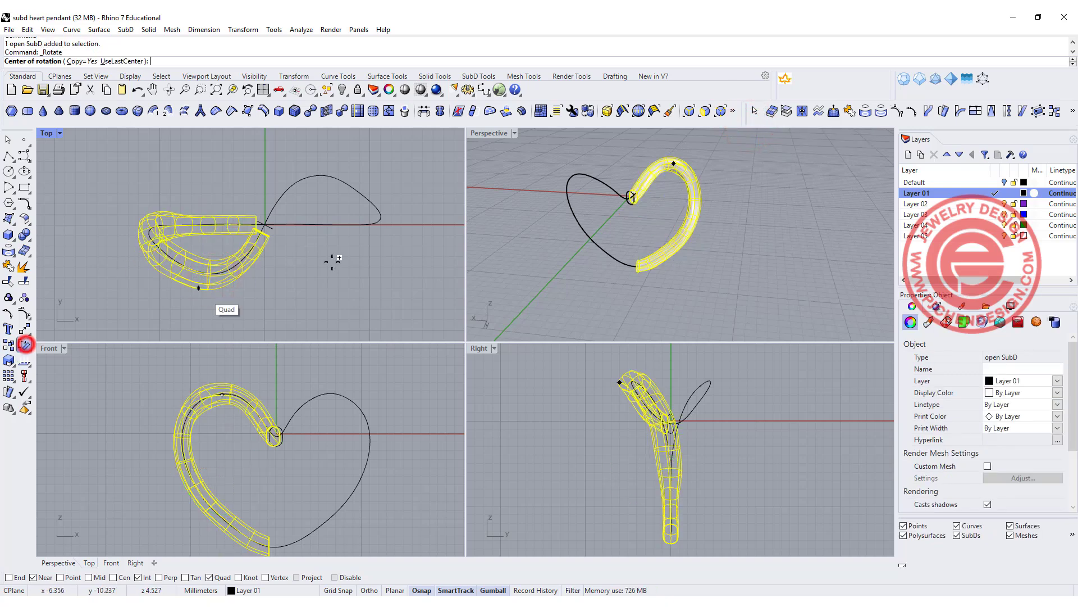
text(0)
key(Return)
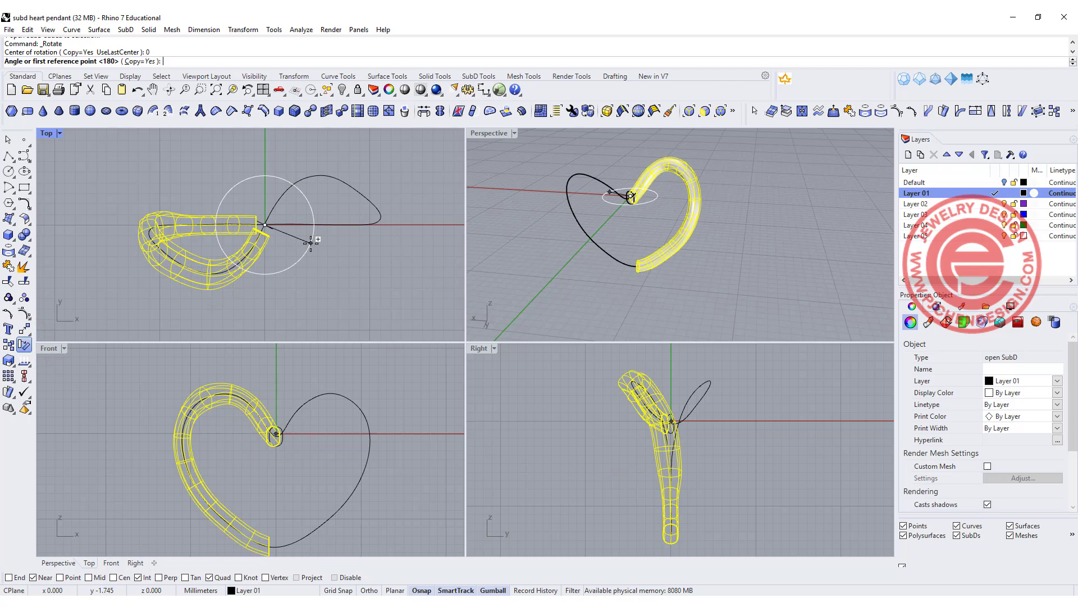
click(75, 225)
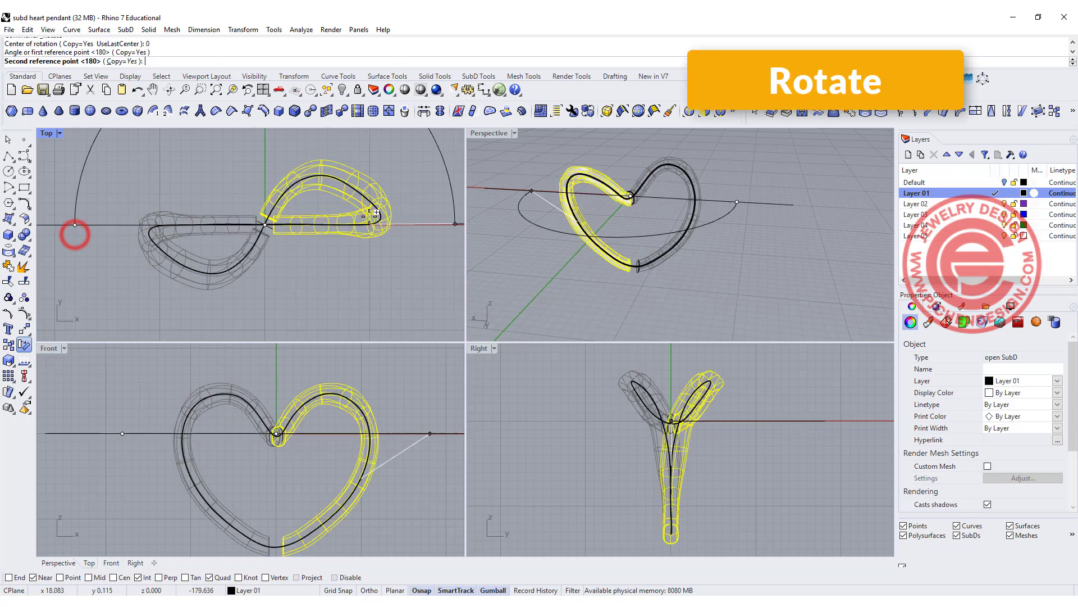
click(416, 229)
key(Return)
click(337, 298)
Examine the gaps between the two SubD halves at the heart's notch and lower point in a maximized Perspective view.
right_drag(674, 275, 612, 235)
scroll(639, 194, up, 10)
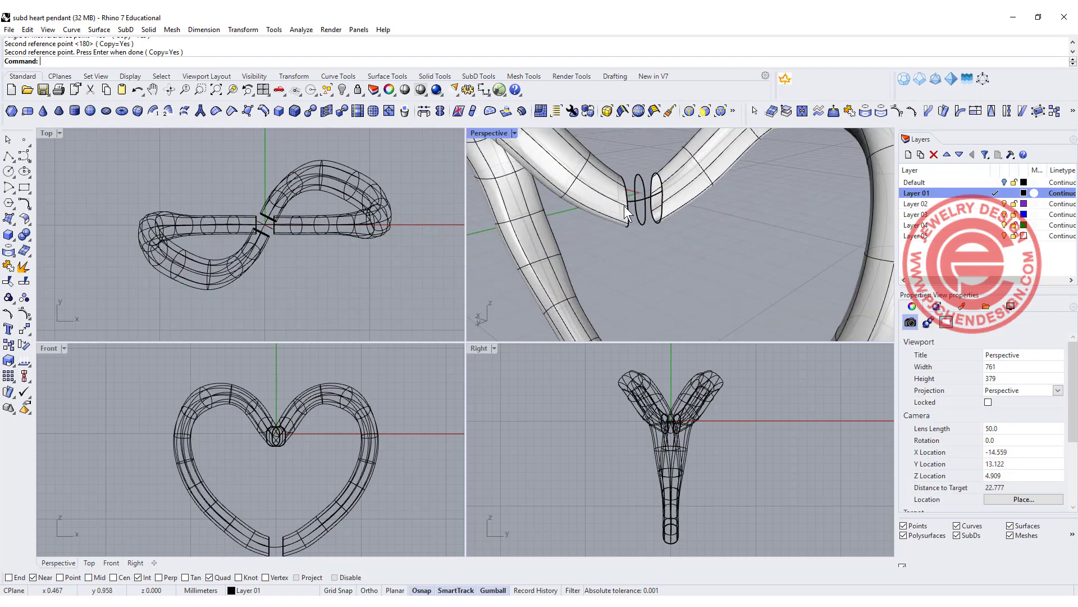
scroll(623, 207, down, 4)
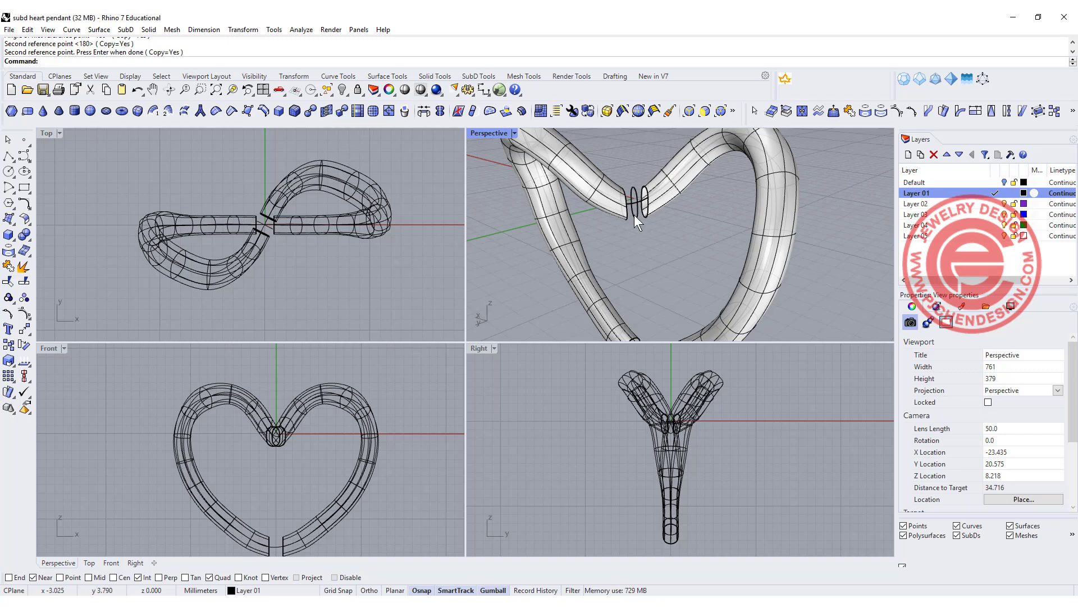
double_click(494, 133)
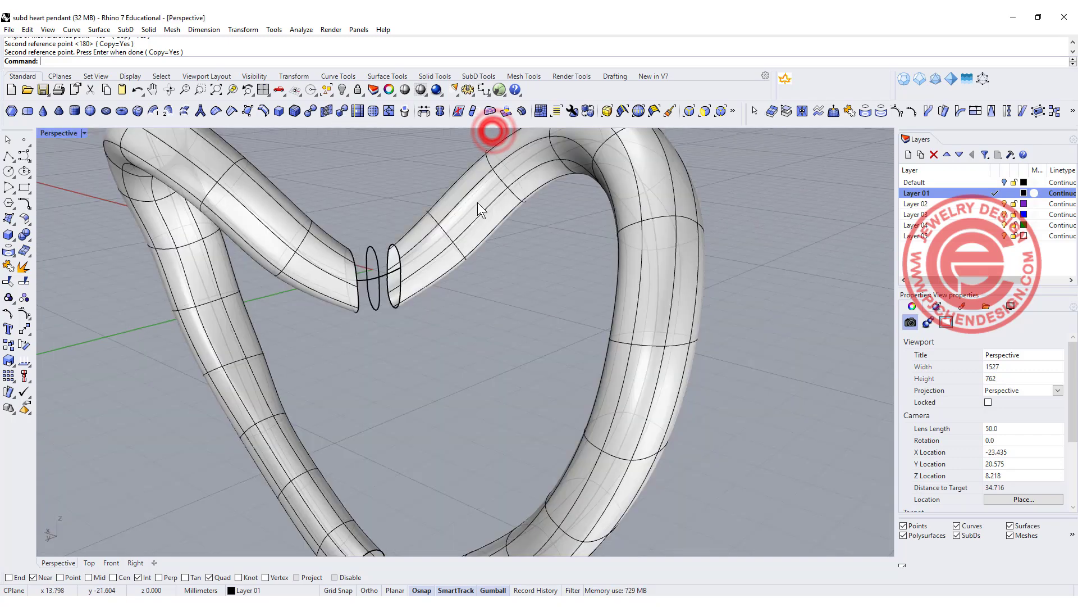
right_drag(481, 204, 429, 214)
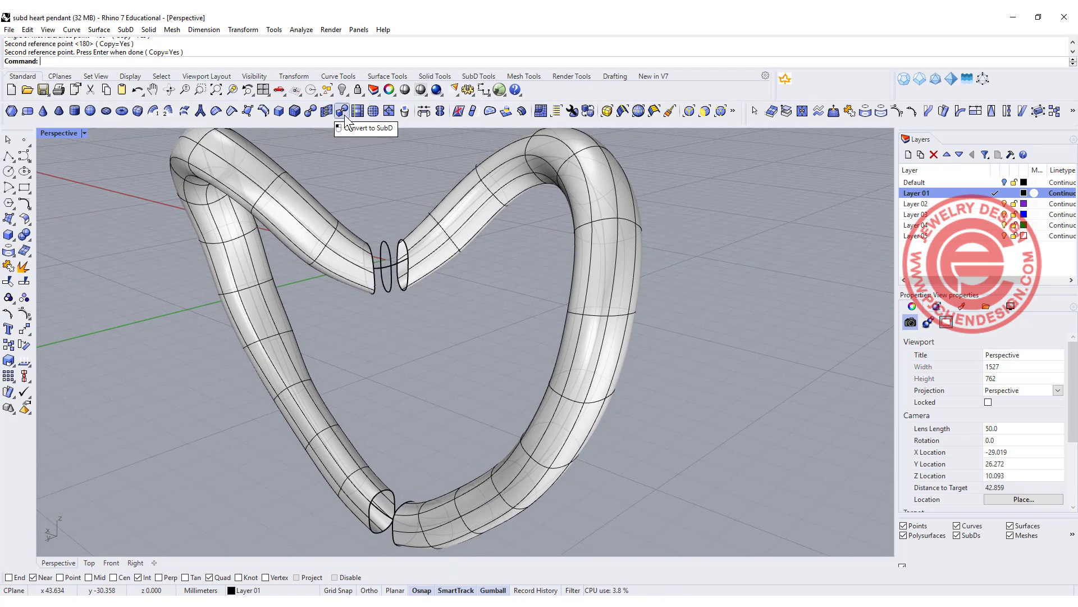
Bridge the open edge loops of the two SubD halves at the heart's notch with 1 segment, joined and 100% straightness.
click(425, 110)
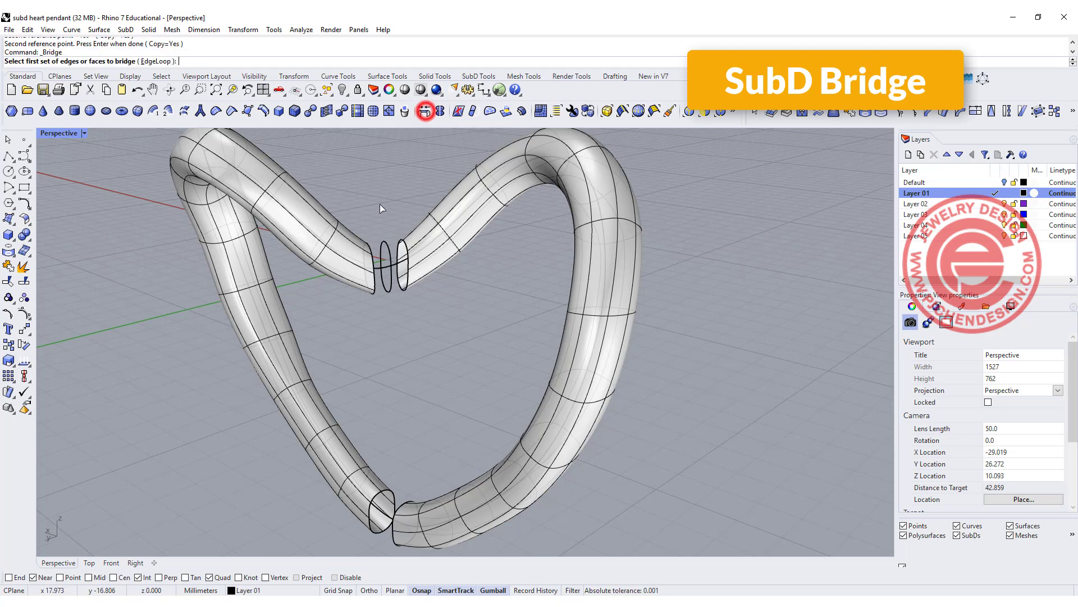
drag(354, 218, 380, 316)
key(Return)
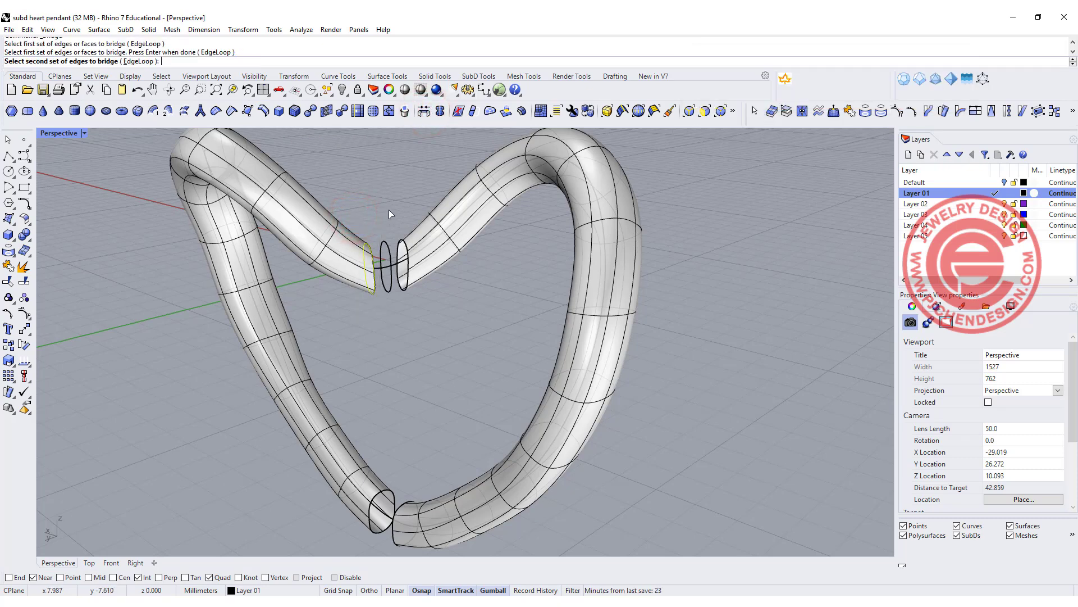
drag(393, 213, 420, 315)
key(Return)
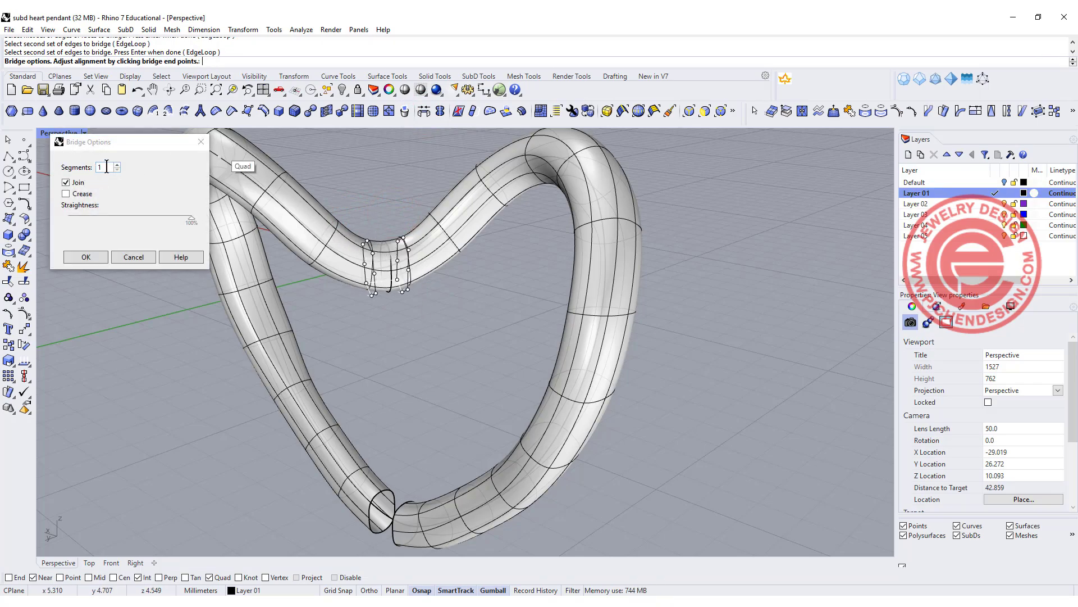
right_drag(438, 250, 472, 279)
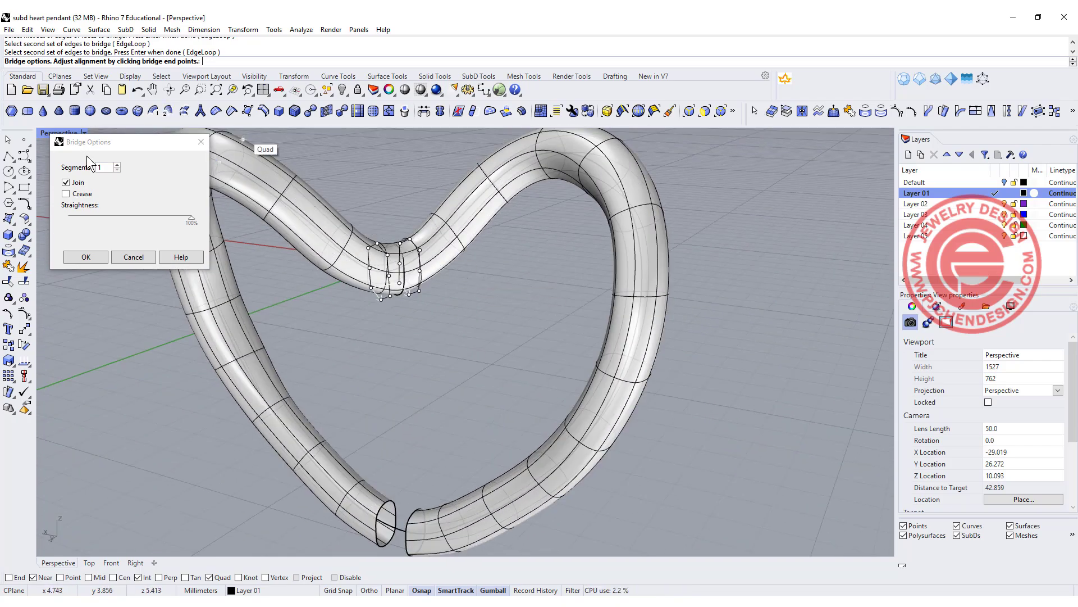
click(96, 262)
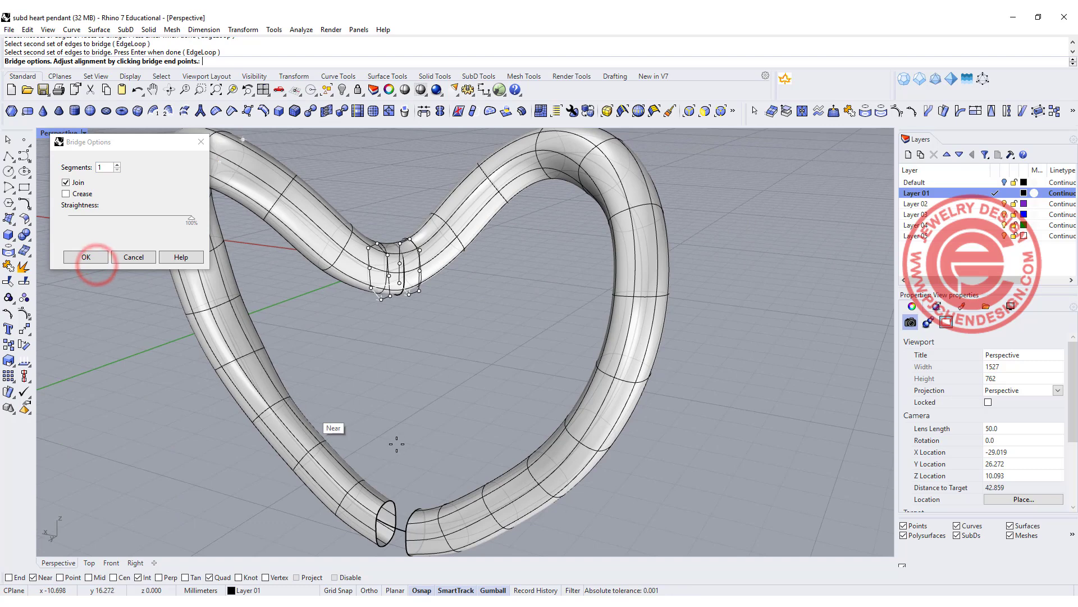
click(86, 257)
Bridge the open edge loops at the heart's lower point with the same options and return to the four-viewport layout.
right_click(411, 408)
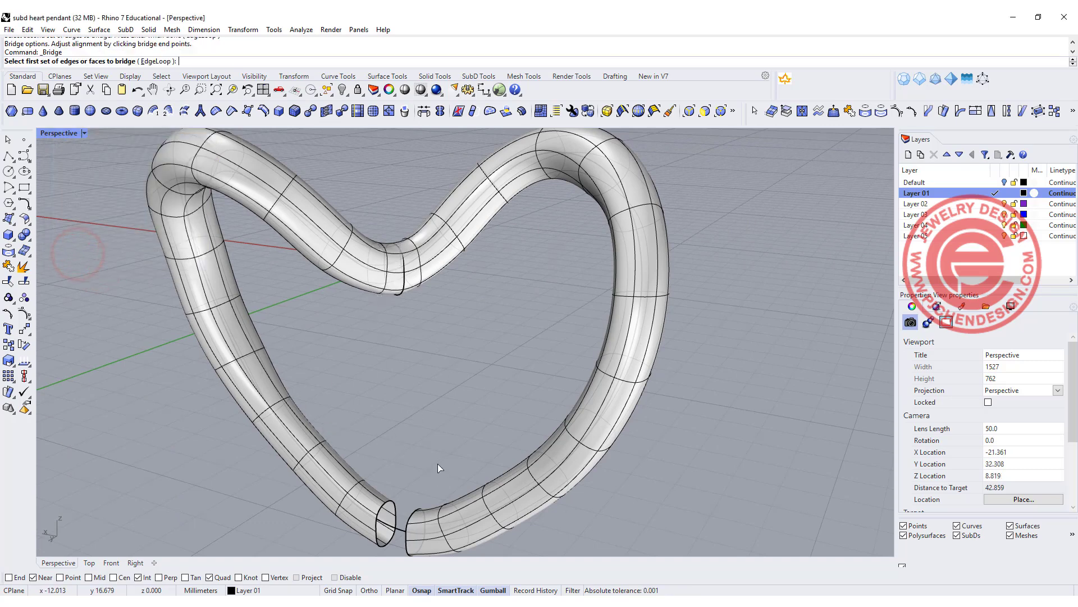
shift+right_drag(437, 463, 497, 355)
drag(458, 469, 454, 466)
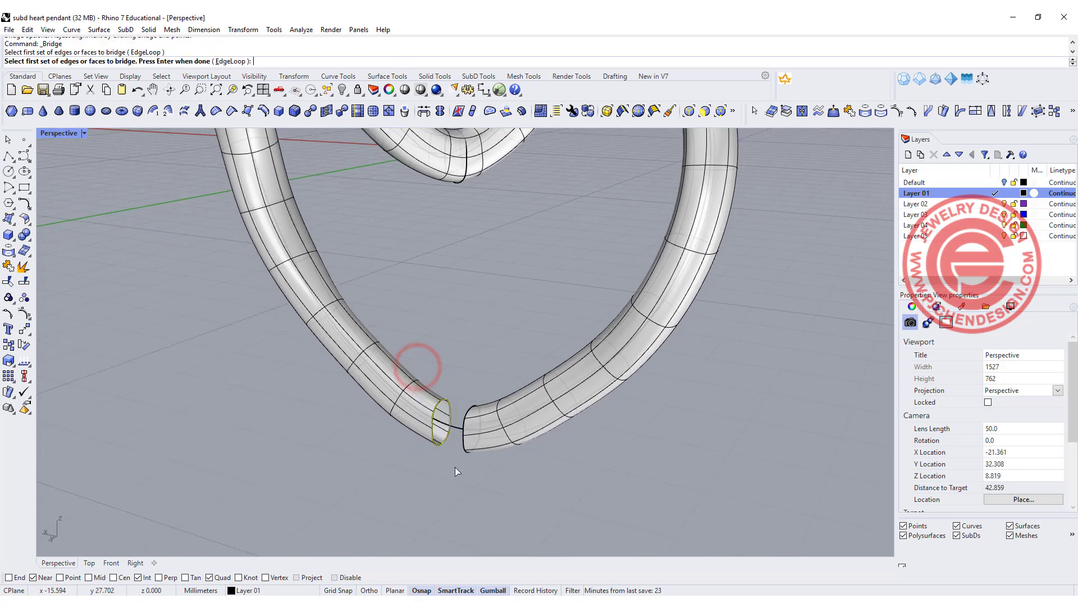
key(Return)
drag(455, 365, 505, 502)
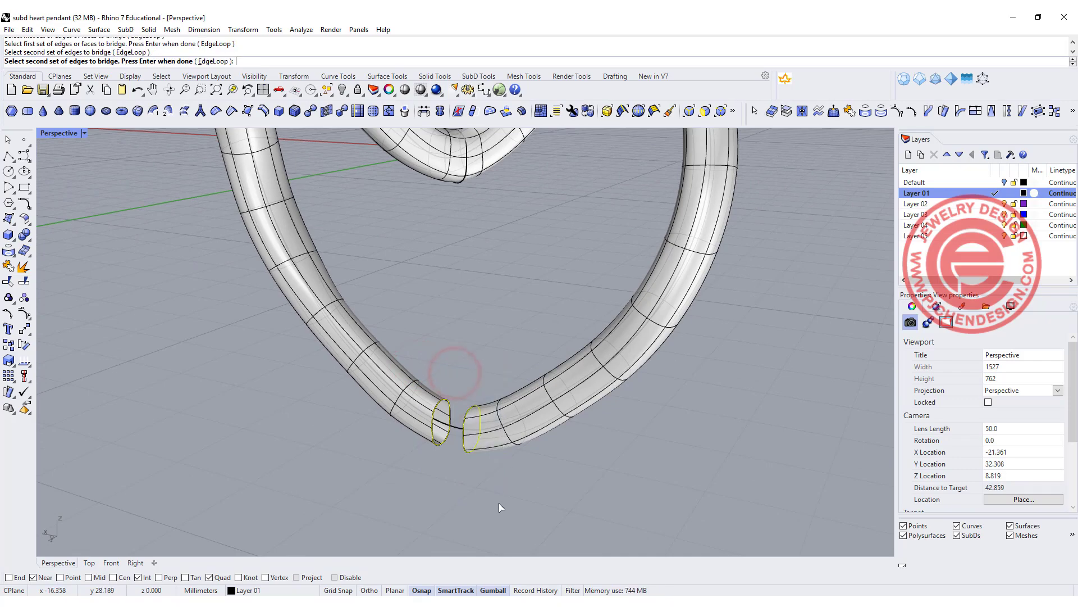
key(Return)
key(Return)
scroll(543, 329, down, 5)
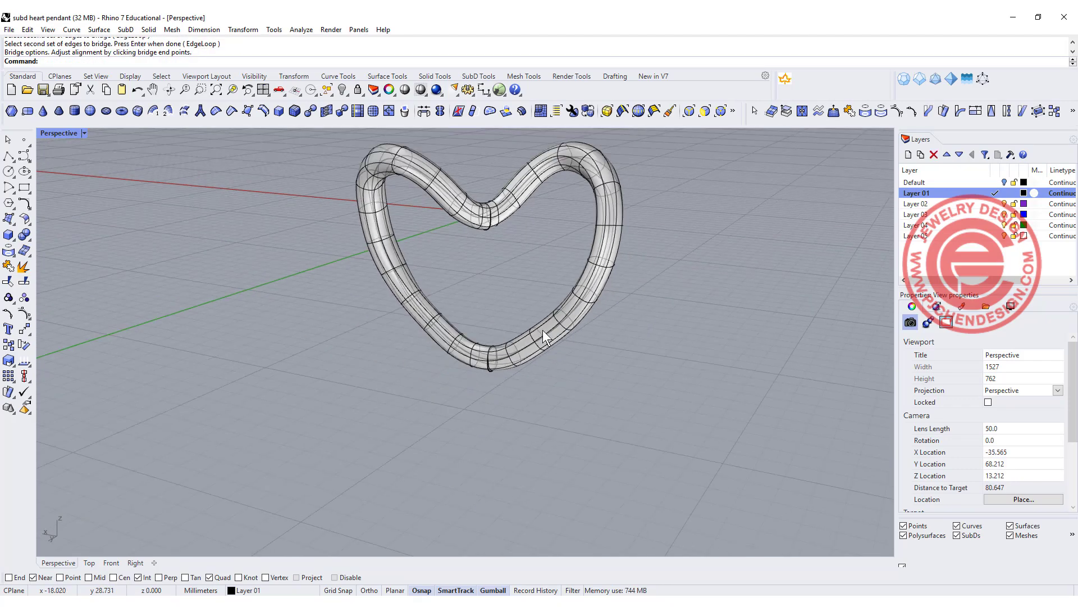
mouse_move(542, 329)
right_down()
mouse_move(540, 312)
mouse_move(598, 307)
mouse_move(499, 305)
mouse_move(543, 305)
mouse_move(558, 342)
right_up()
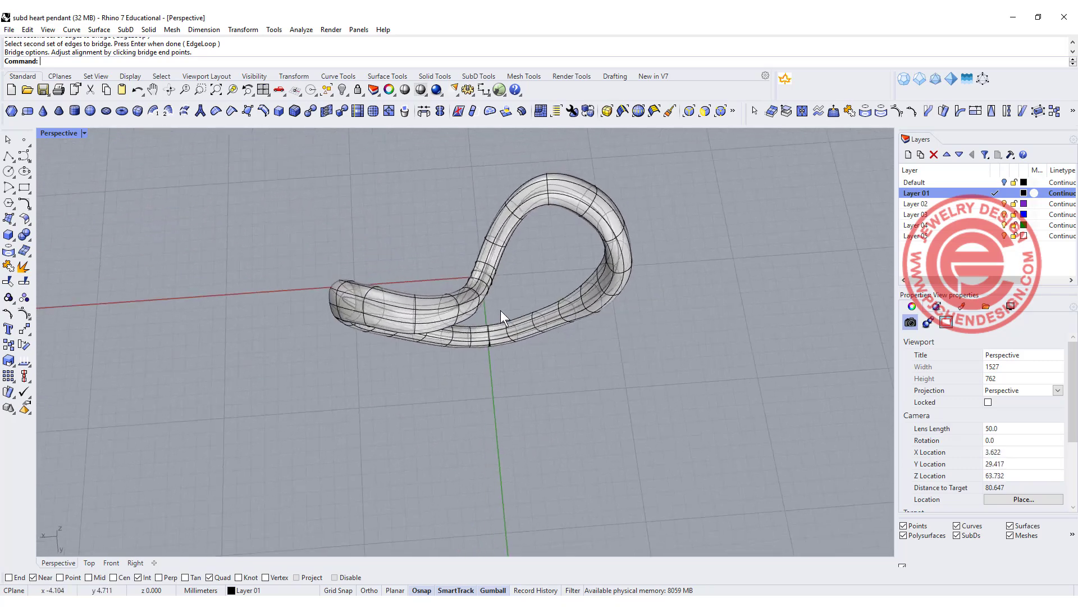
double_click(53, 133)
right_drag(311, 181, 224, 156)
drag(141, 285, 143, 230)
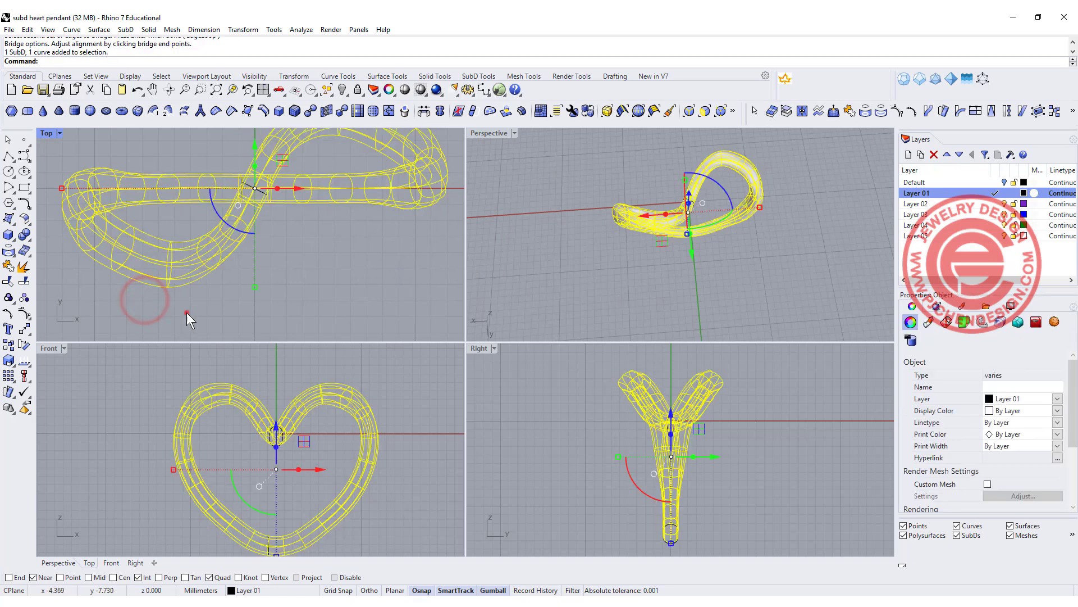
click(187, 312)
drag(180, 320, 183, 283)
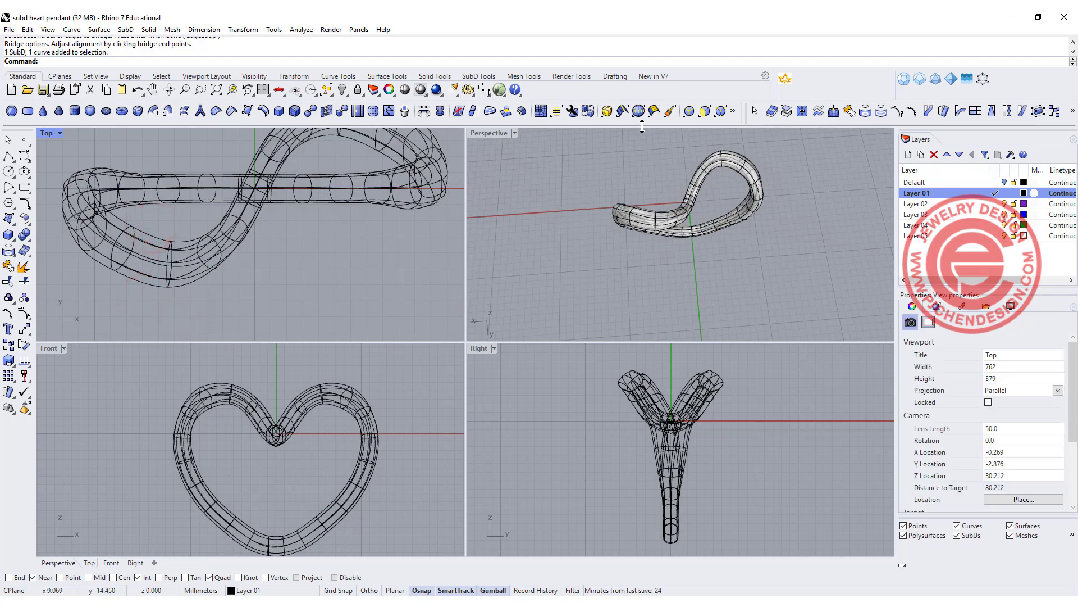
Limit selection to curves and edges, select the edge loop across one lobe in the Top viewport and scale it down slightly.
click(689, 111)
drag(157, 219, 170, 289)
right_drag(767, 216, 690, 217)
scroll(700, 170, up, 6)
scroll(678, 206, up, 2)
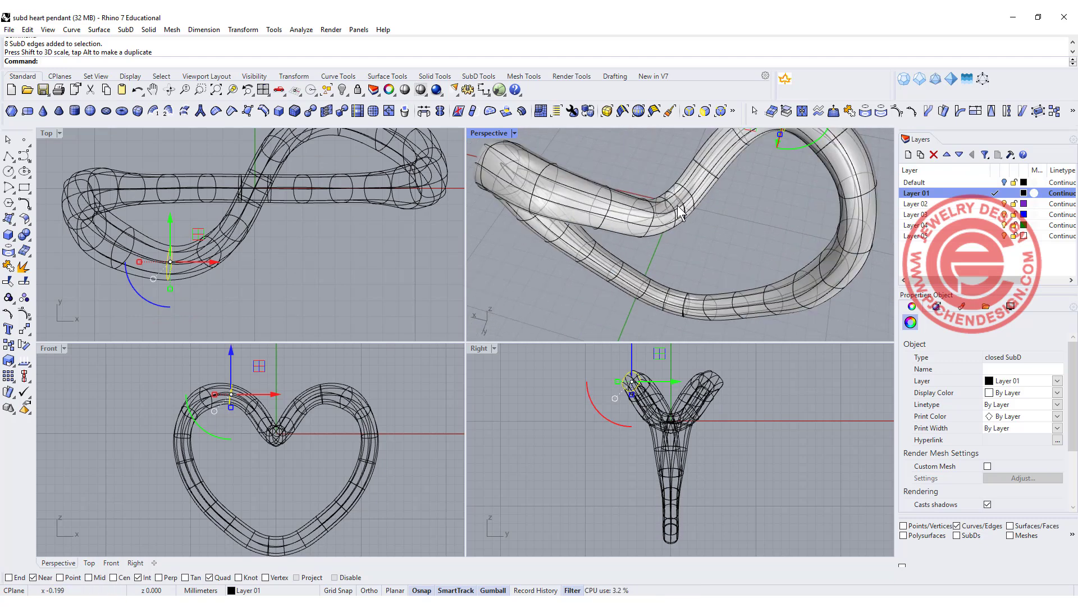
Limit selection to faces, select the faces around the heart's notch and rotate them counterclockwise in the Top viewport until they run roughly vertically.
drag(313, 447, 252, 424)
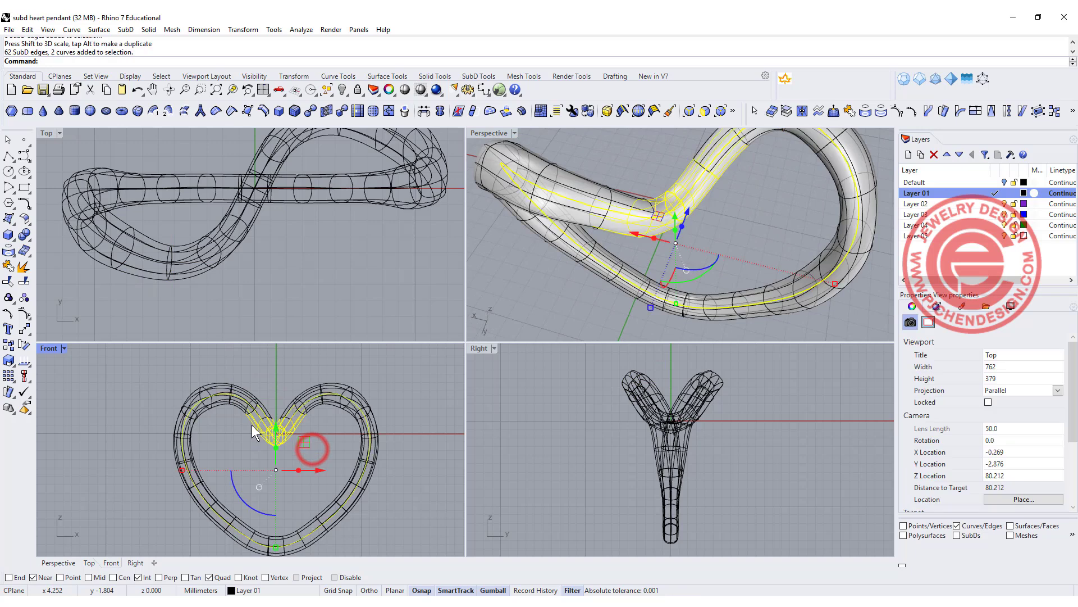
click(317, 453)
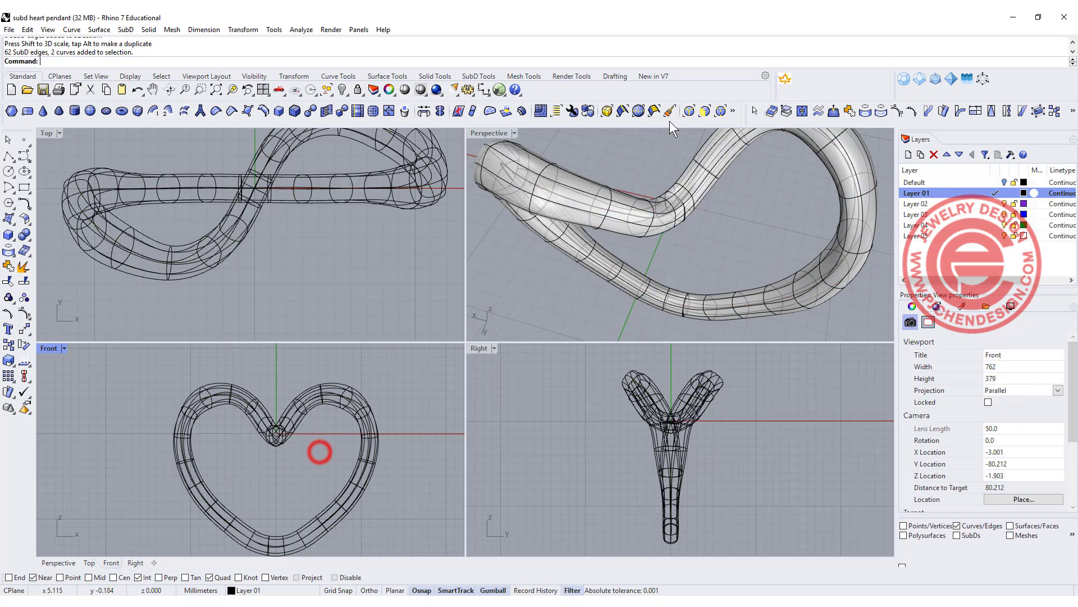
click(706, 111)
drag(297, 437, 237, 423)
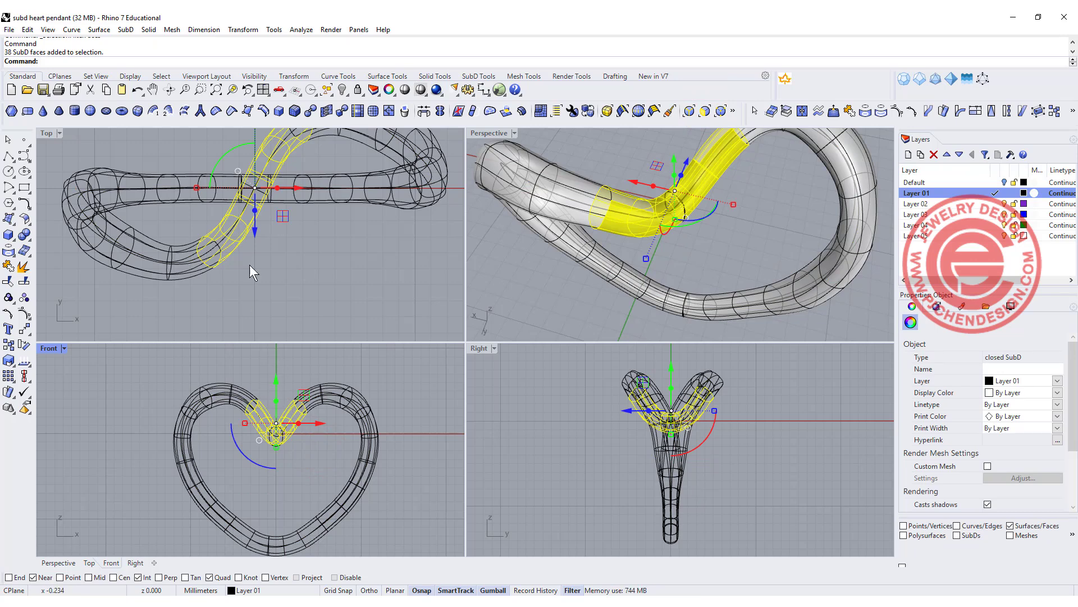
right_drag(235, 172, 270, 190)
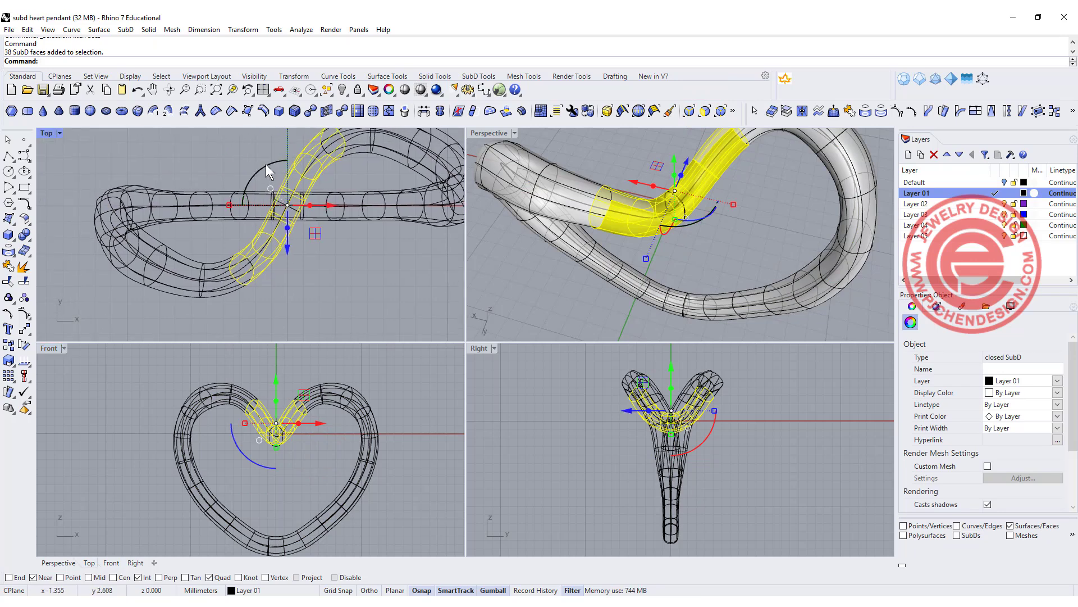
drag(265, 164, 240, 174)
right_drag(703, 265, 744, 237)
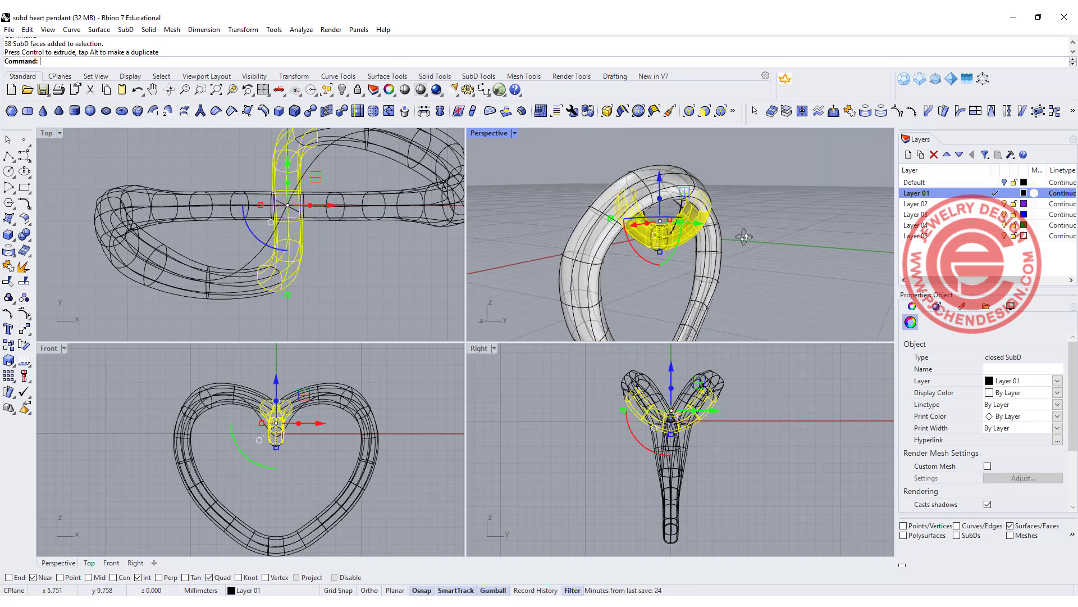
click(785, 233)
Examine the curled notch from several angles and how the finished heart pendant hangs on its chain.
scroll(658, 211, up, 5)
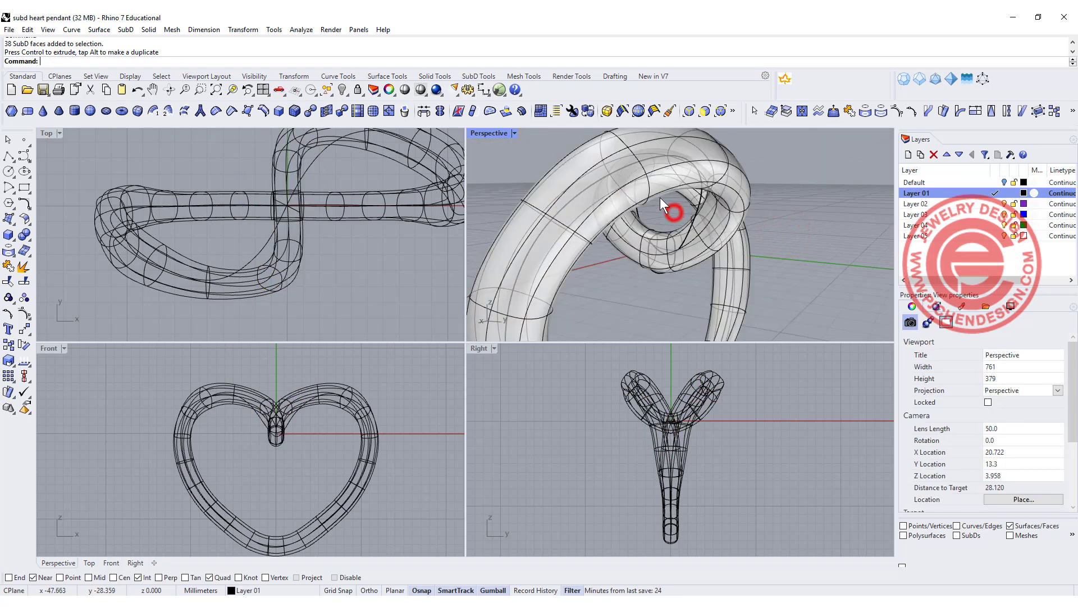
scroll(669, 211, down, 5)
right_drag(664, 210, 702, 225)
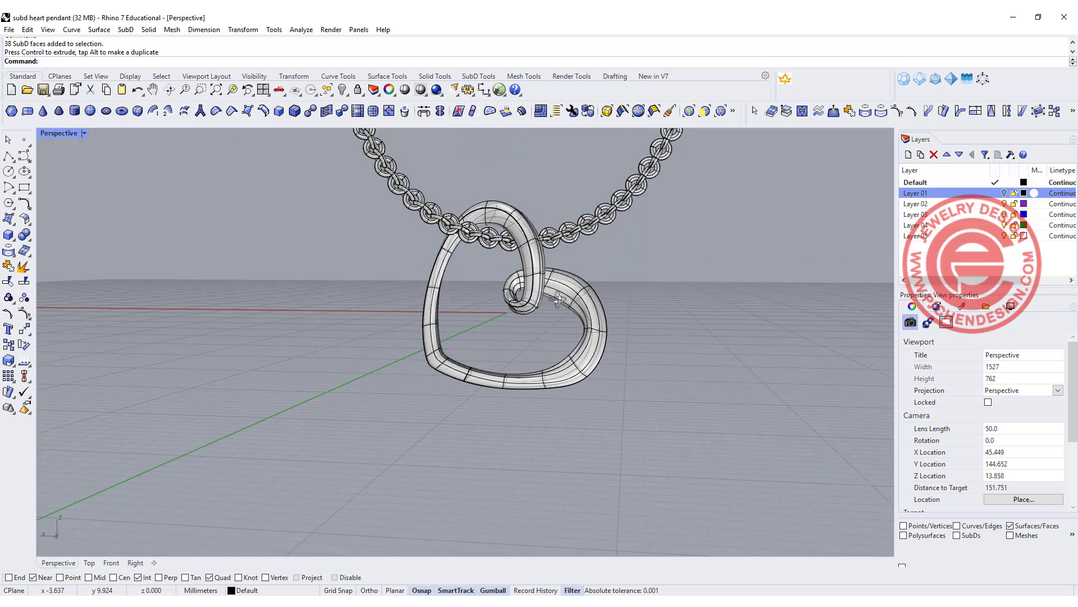
right_drag(559, 300, 265, 289)
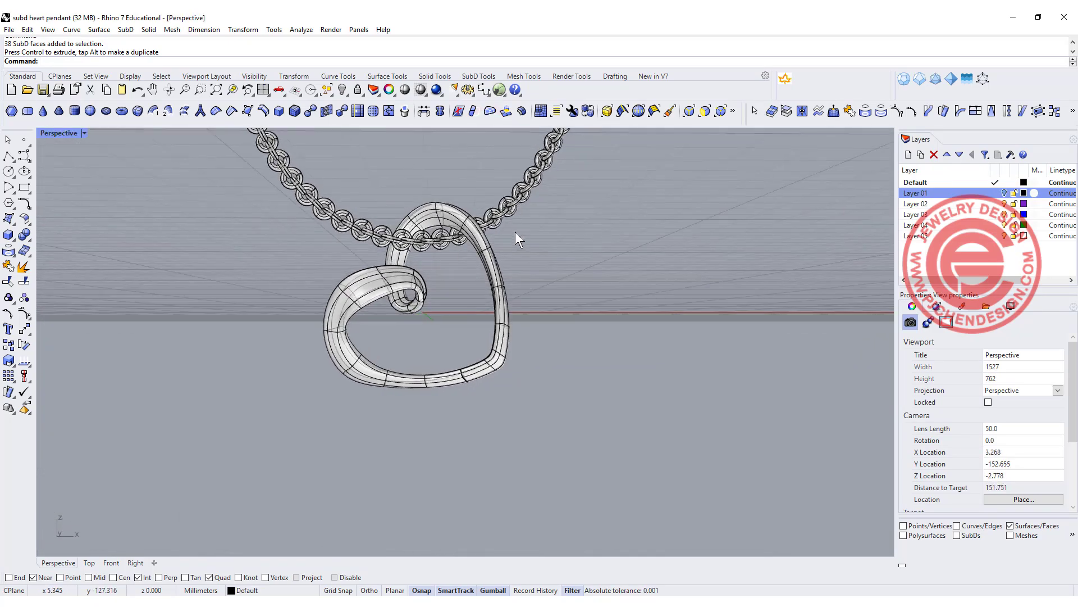
right_drag(517, 235, 360, 265)
scroll(354, 298, up, 4)
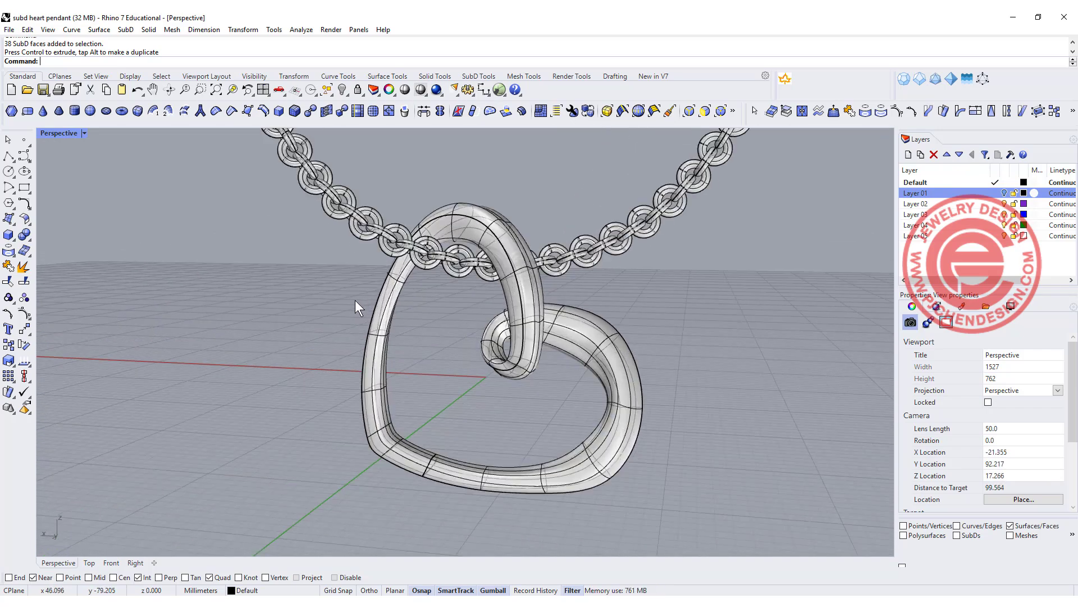